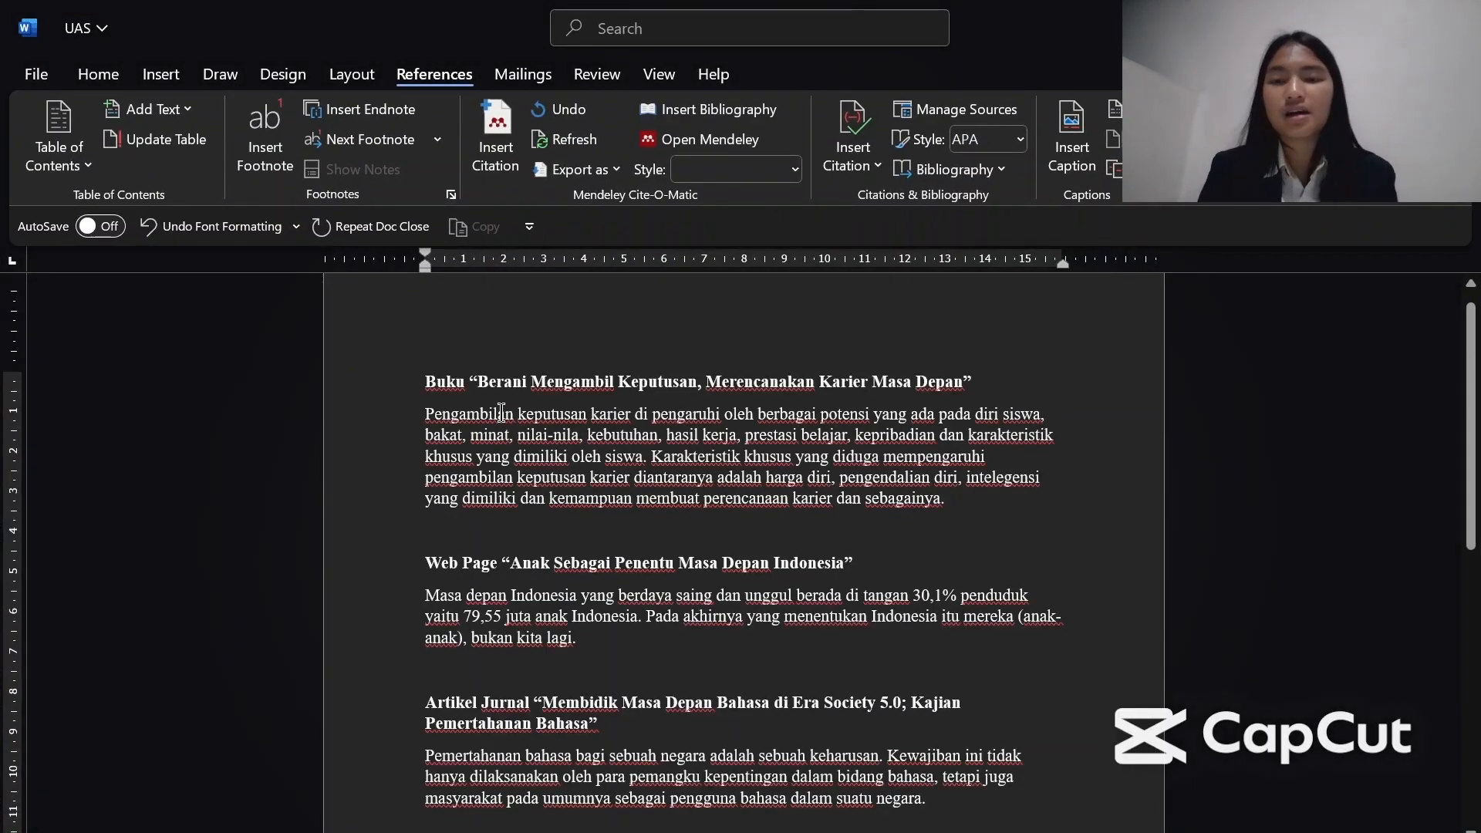
Review the three quoted passages in the UAS document together with their book record, web page and journal article sources
scroll(502, 413, "down", 1)
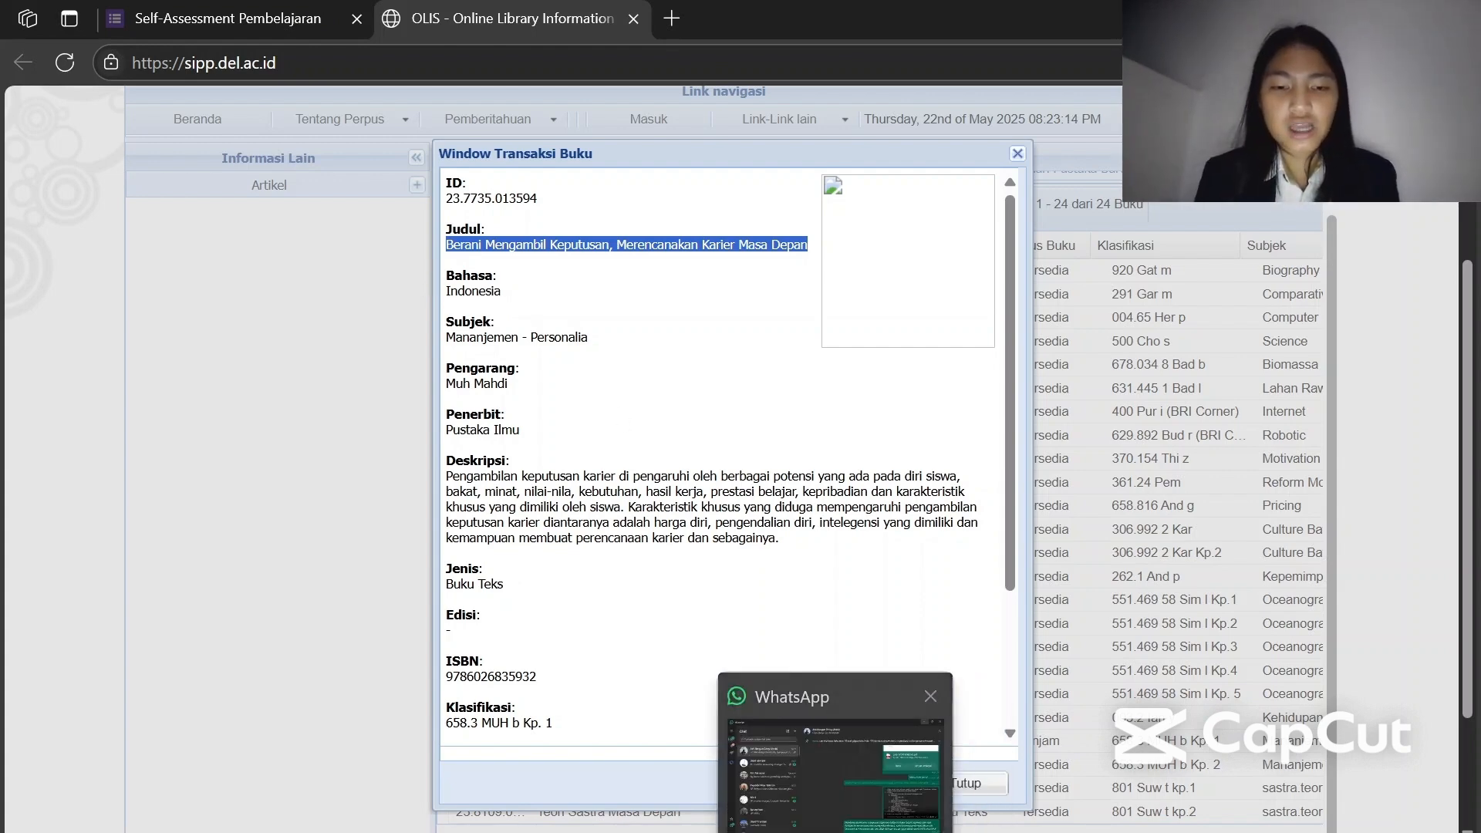
left_click(886, 817)
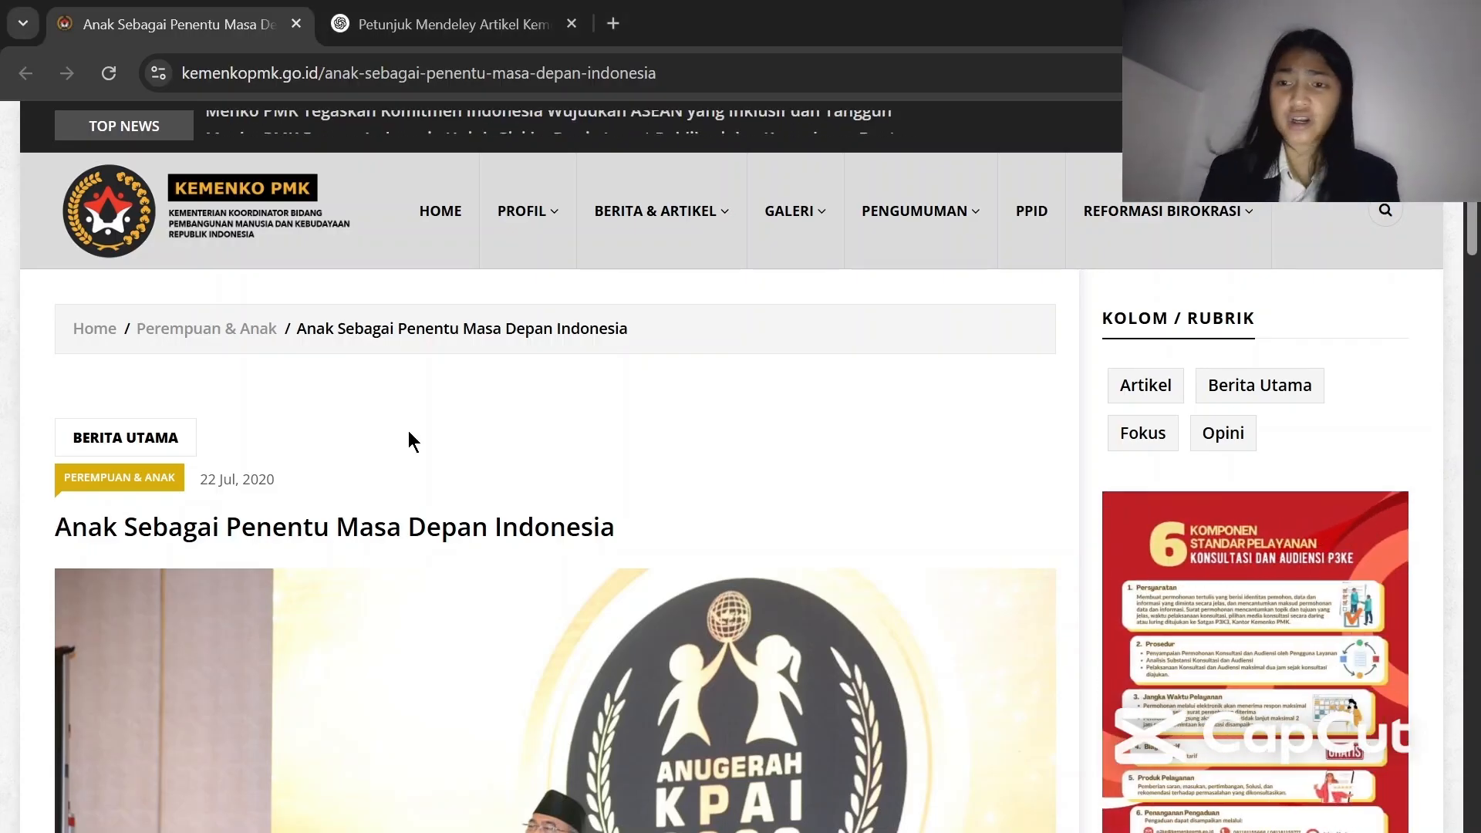
left_click(887, 756)
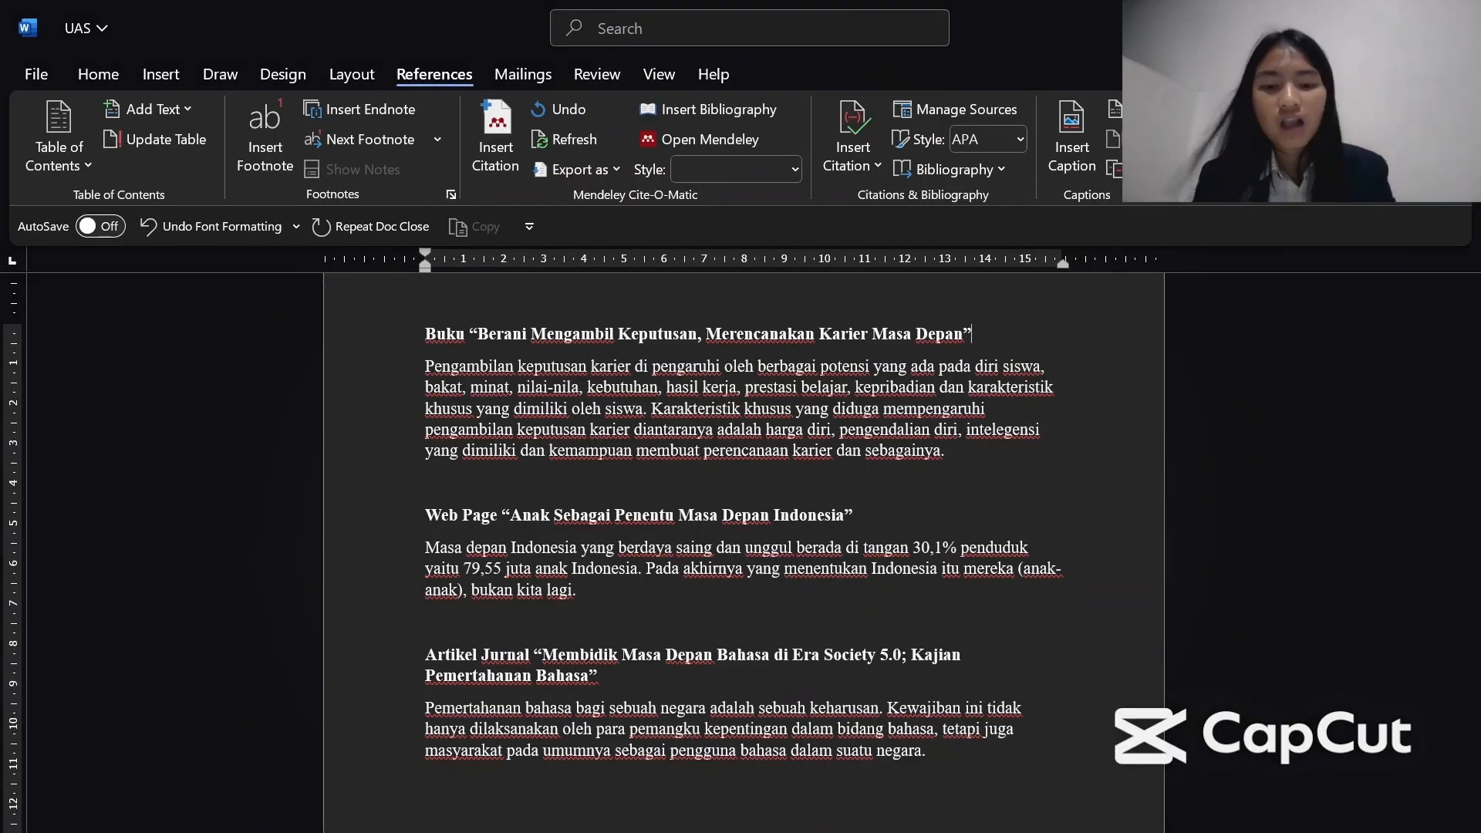
key("alt+Tab")
double_click(257, 303)
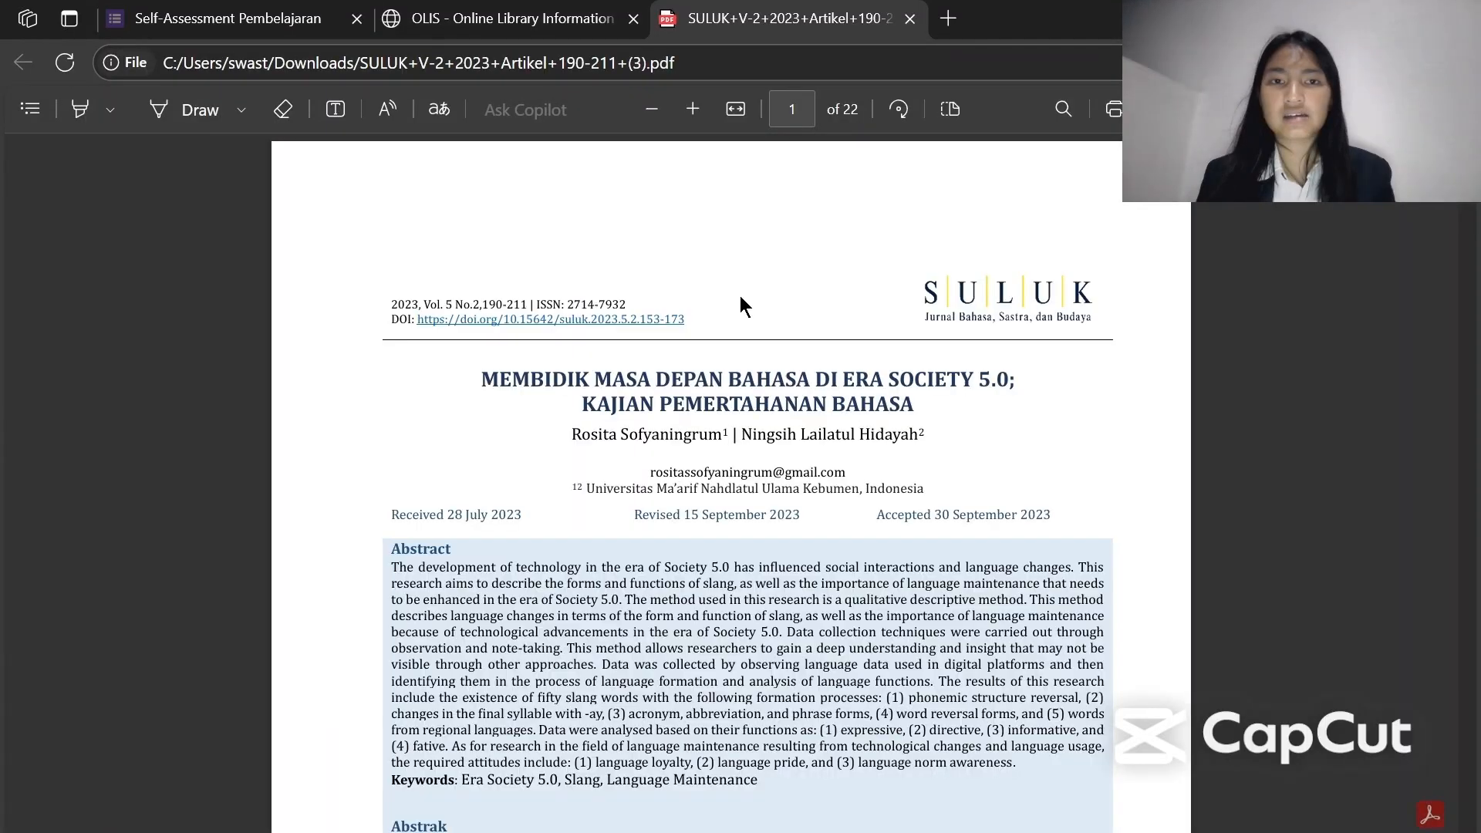
key("alt+Tab")
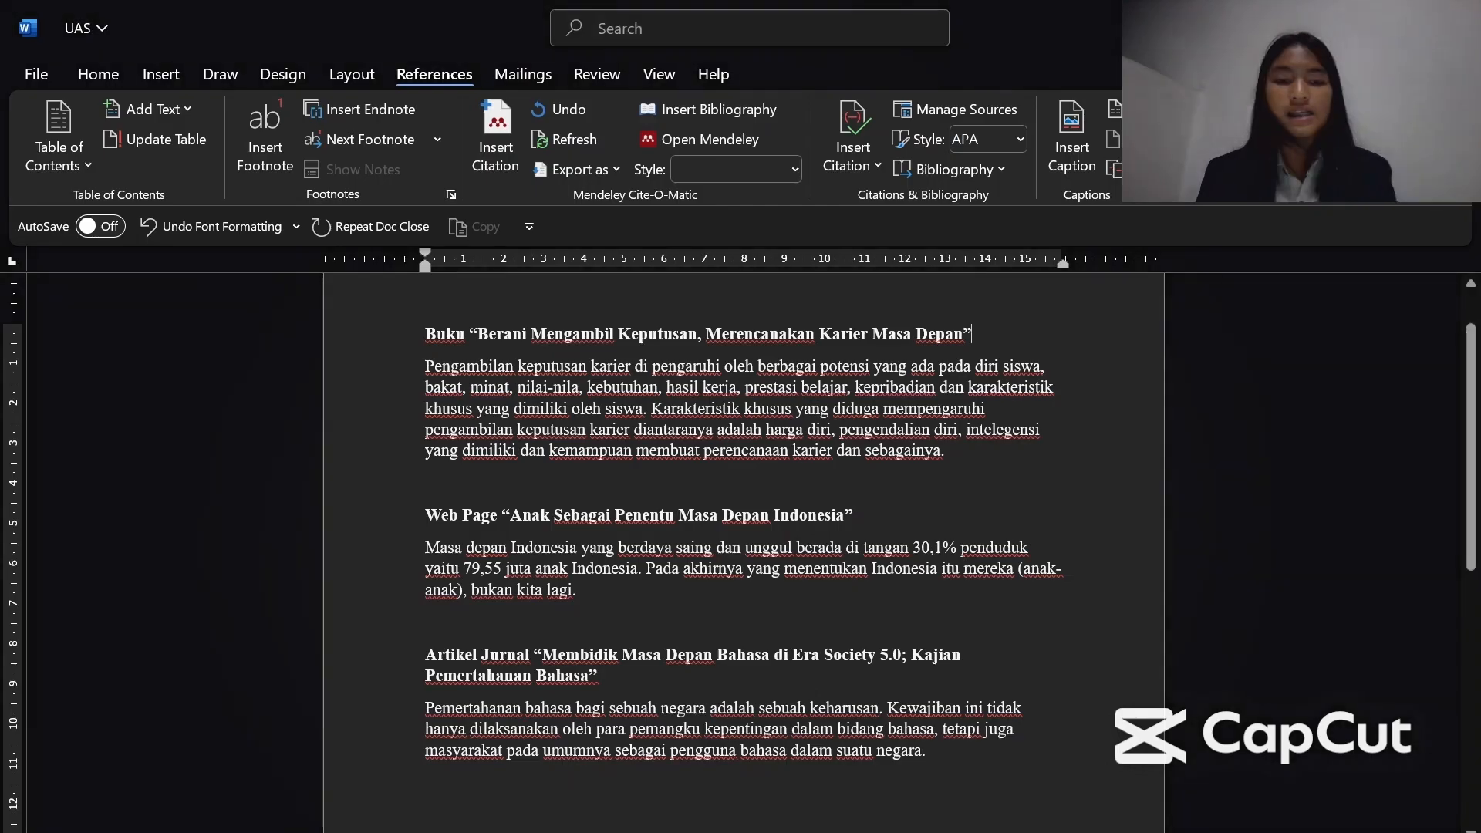
scroll(908, 584, "down", 2)
scroll(437, 400, "up", 1)
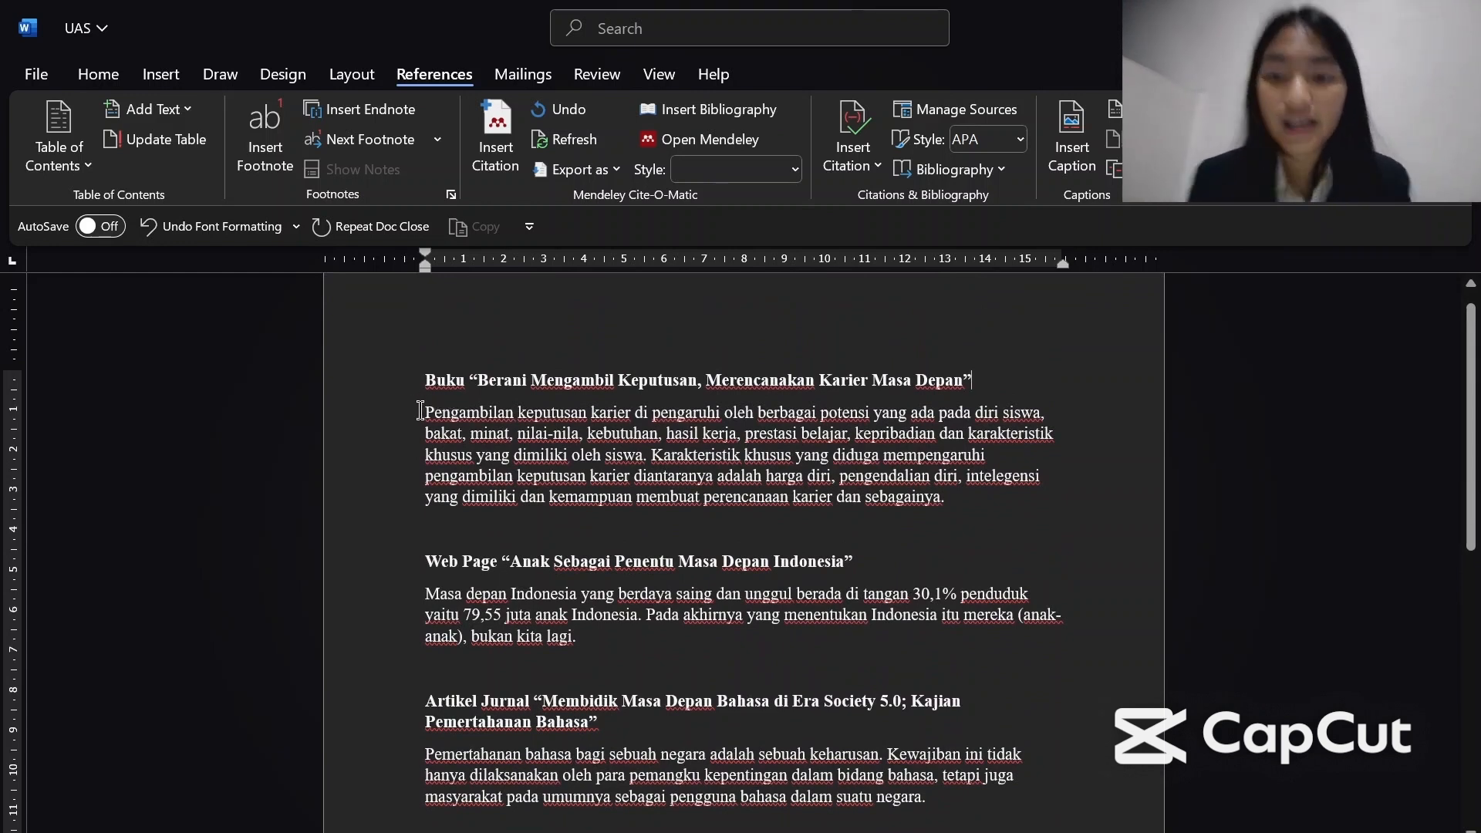
left_click(936, 515)
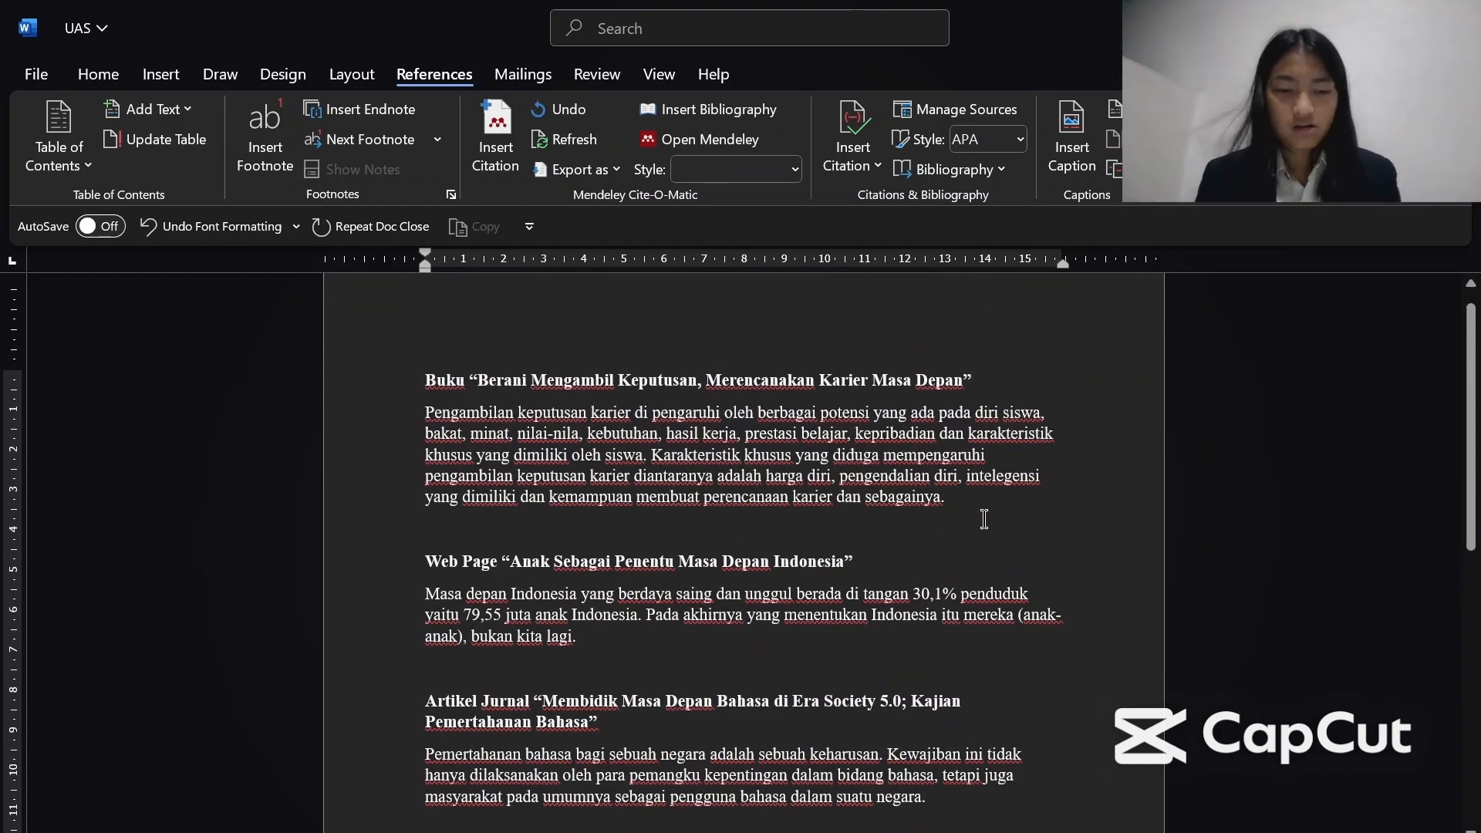
Switch to Mendeley Desktop and create a library folder named "UAS 25"
mouse_move(1036, 831)
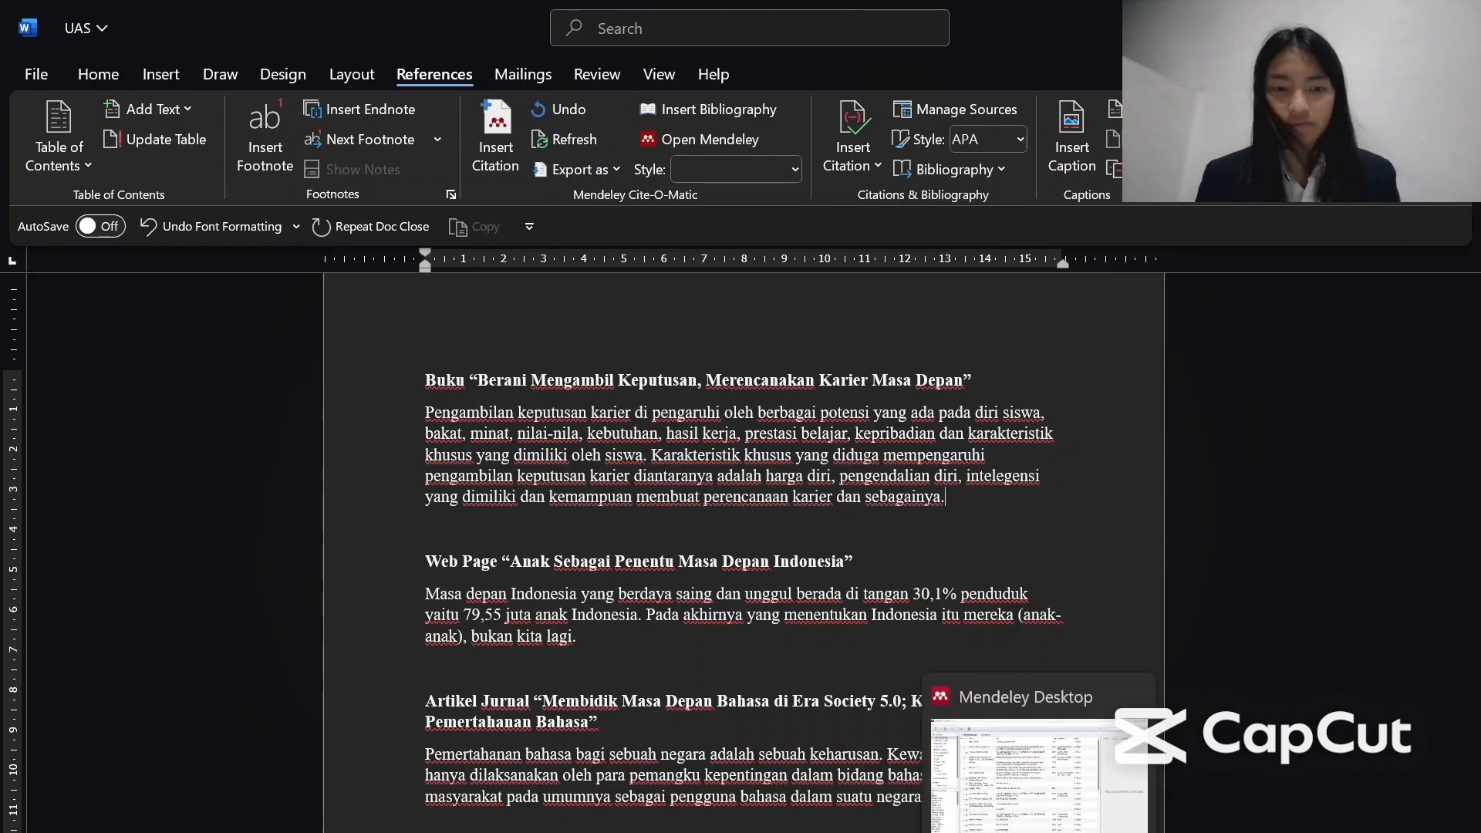
left_click(1037, 775)
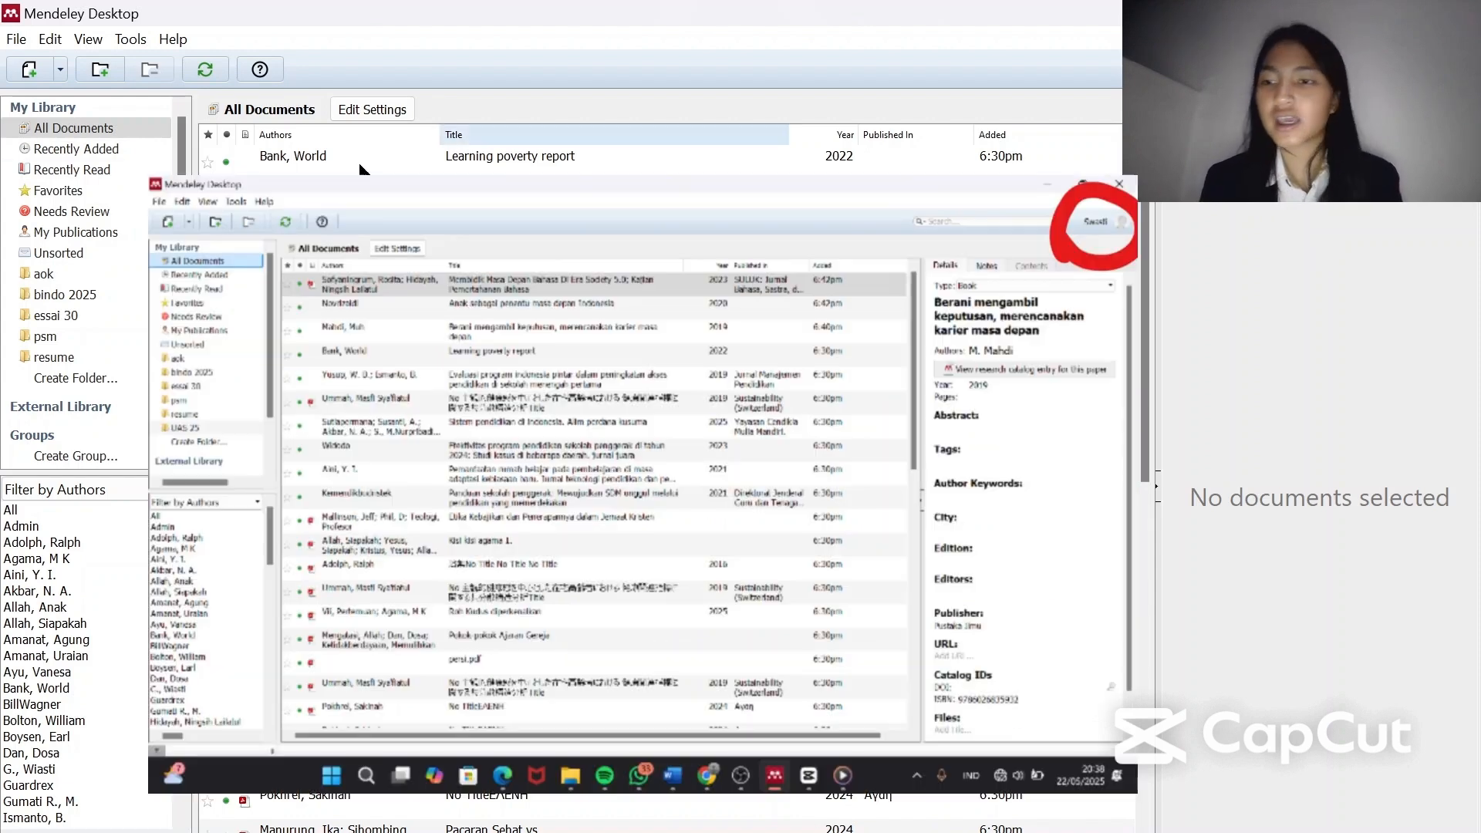
left_click(108, 377)
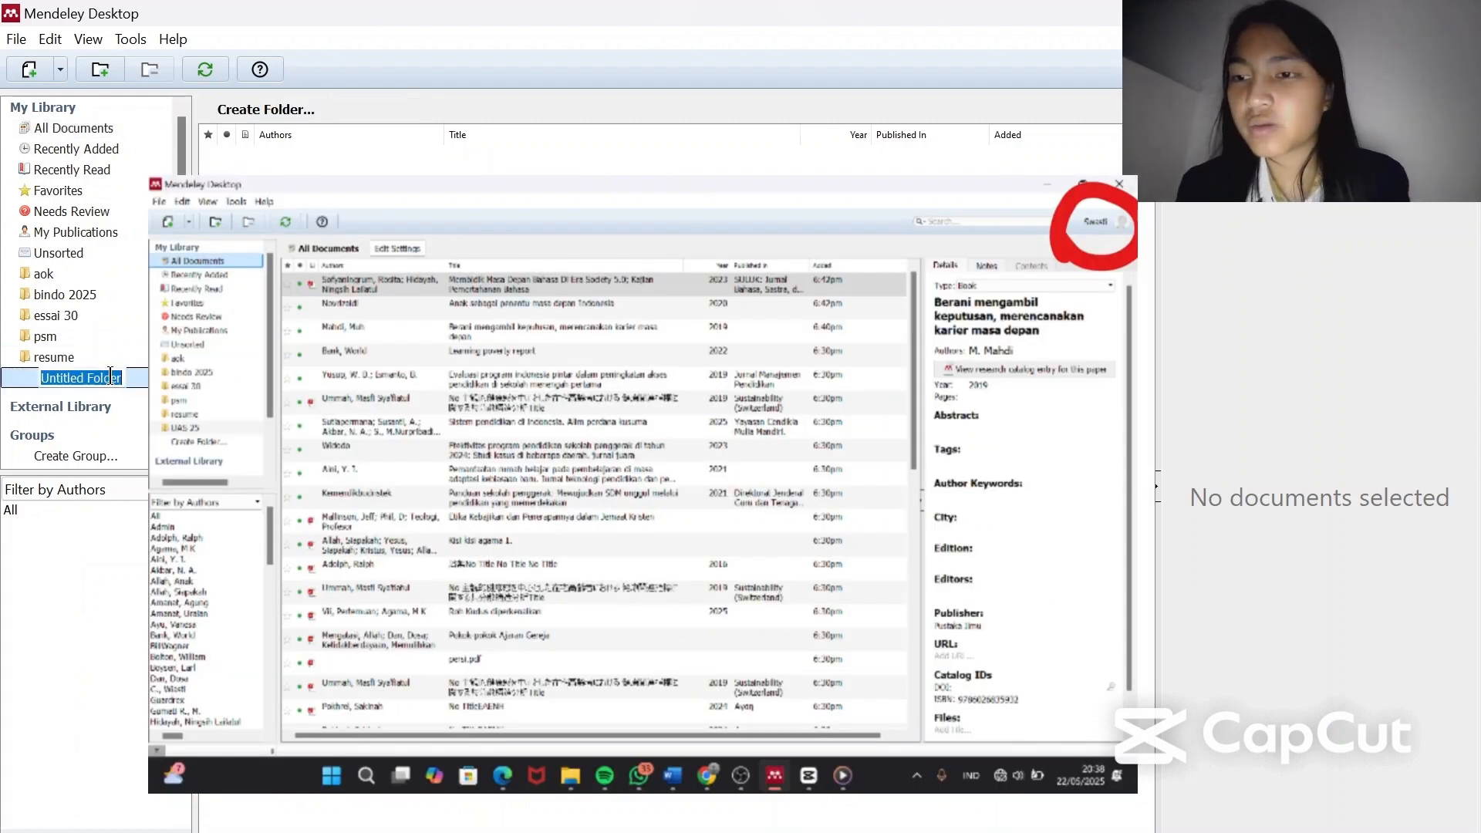
type("UAS 25")
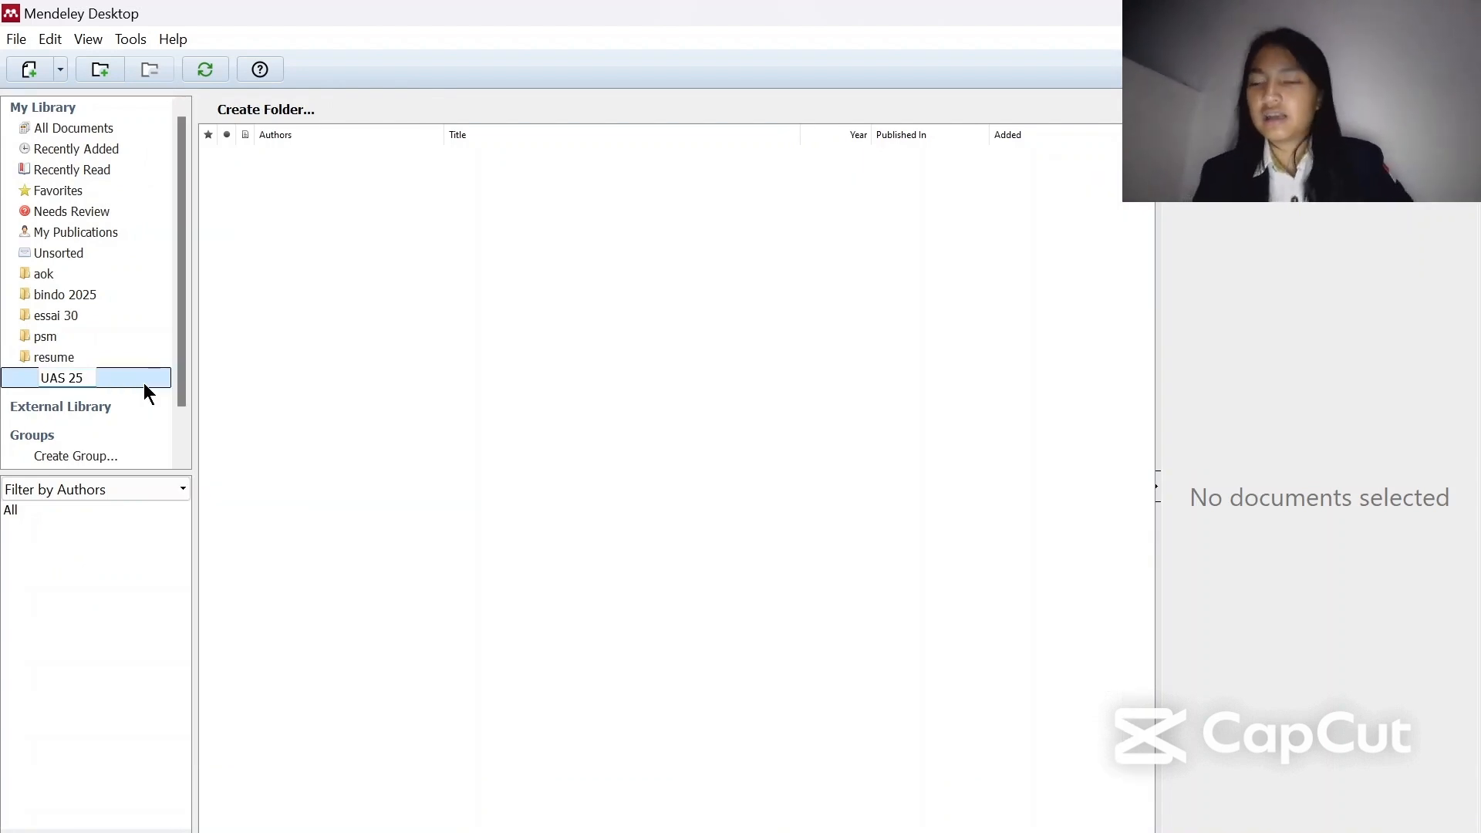
key("Return")
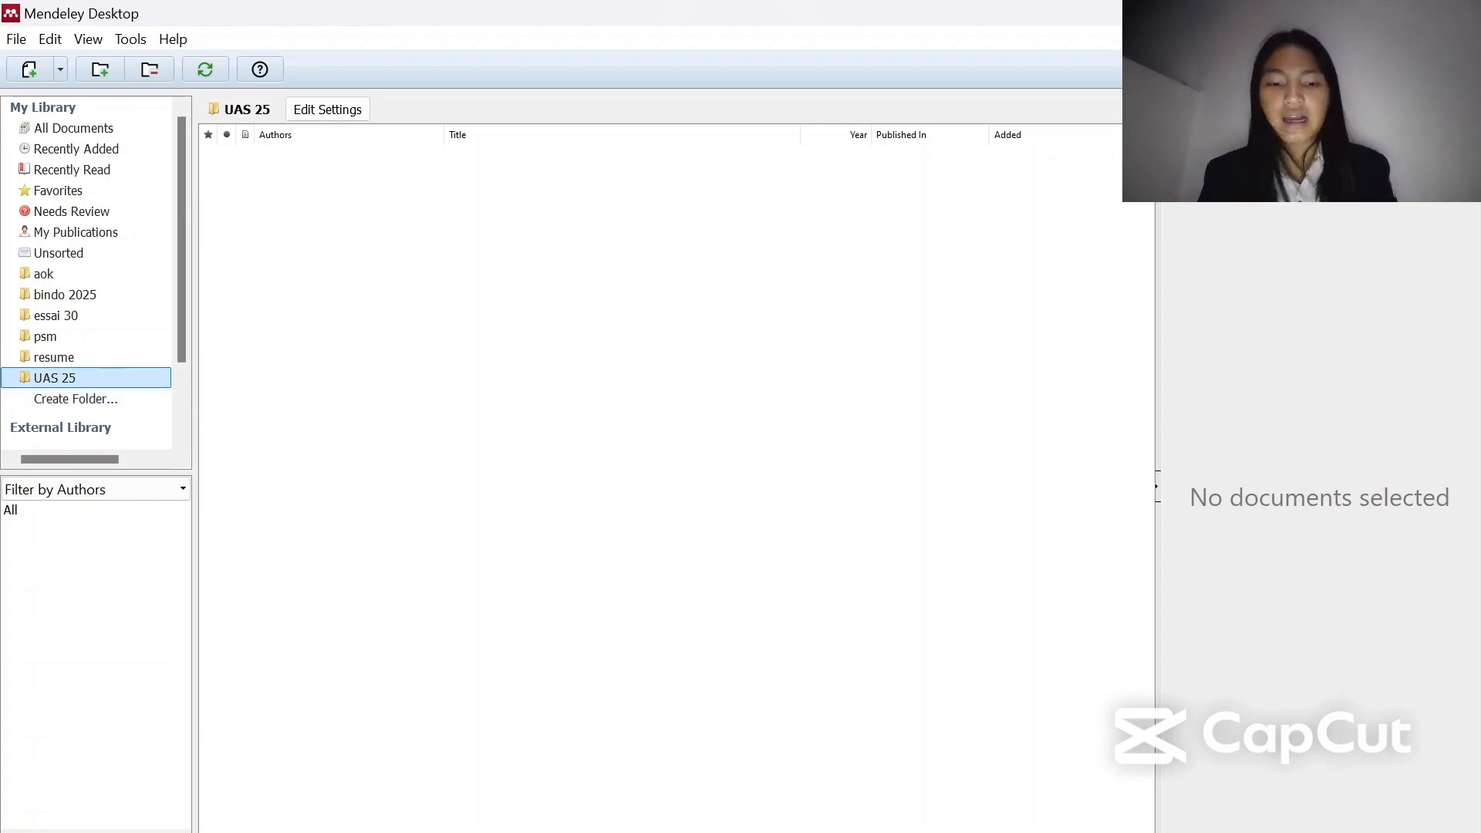
Switch to the browser's OLIS library record and copy the book title "Berani Mengambil Keputusan, Merencanakan Karier Masa Depan"
left_click(872, 799)
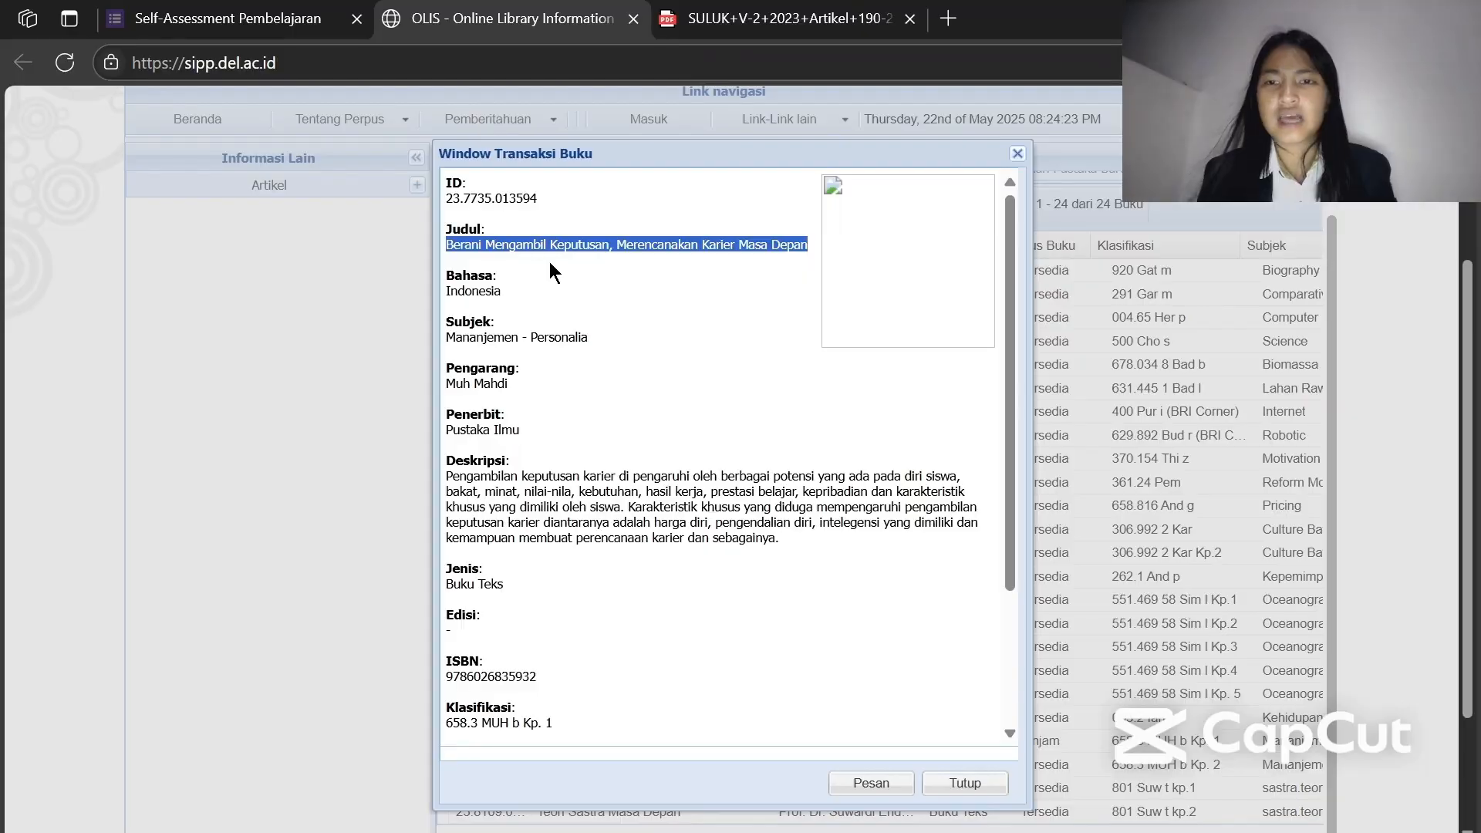
left_click(480, 244)
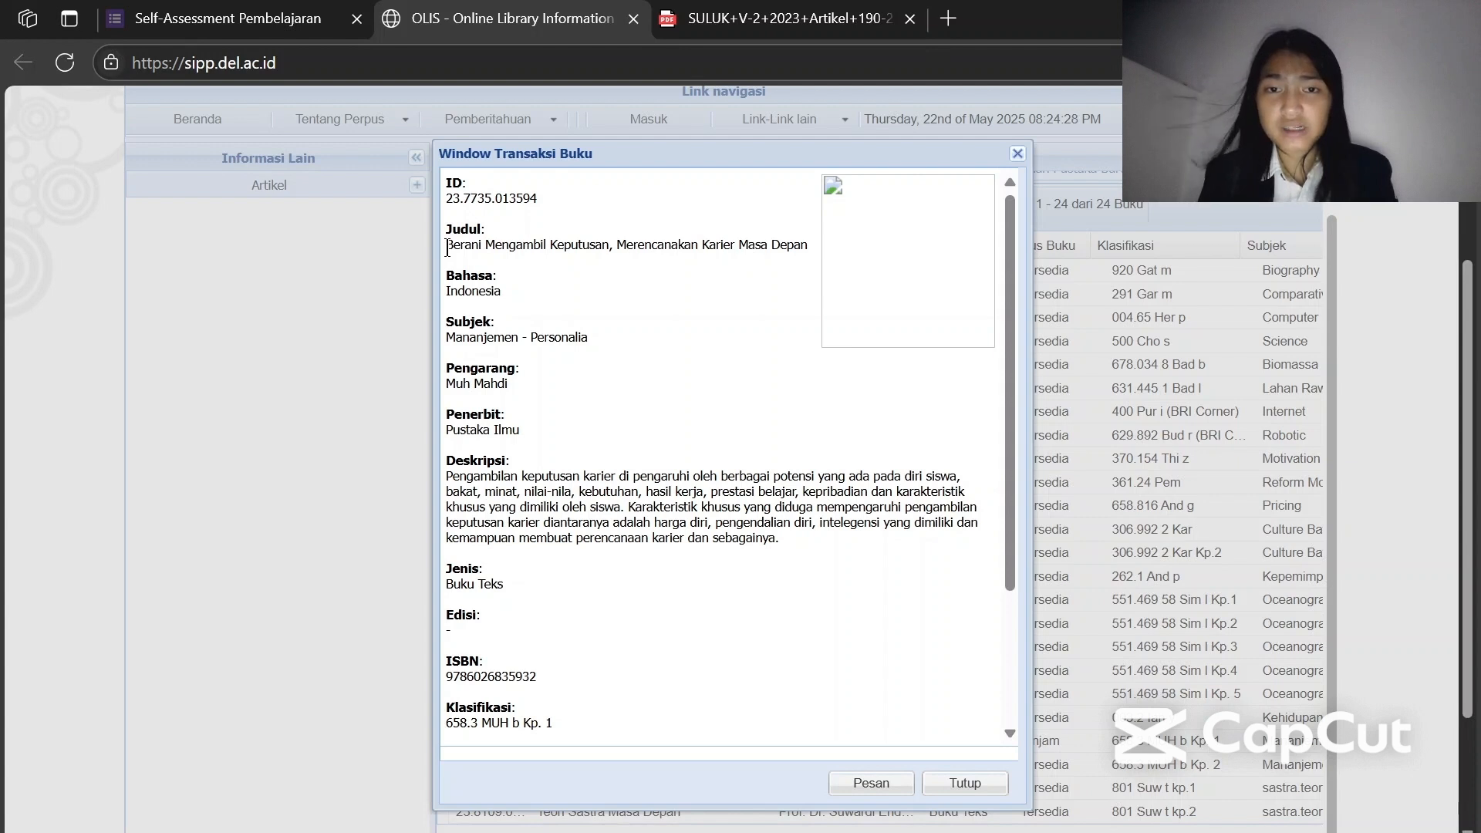
left_click_drag(447, 247, 817, 257)
key("ctrl+c")
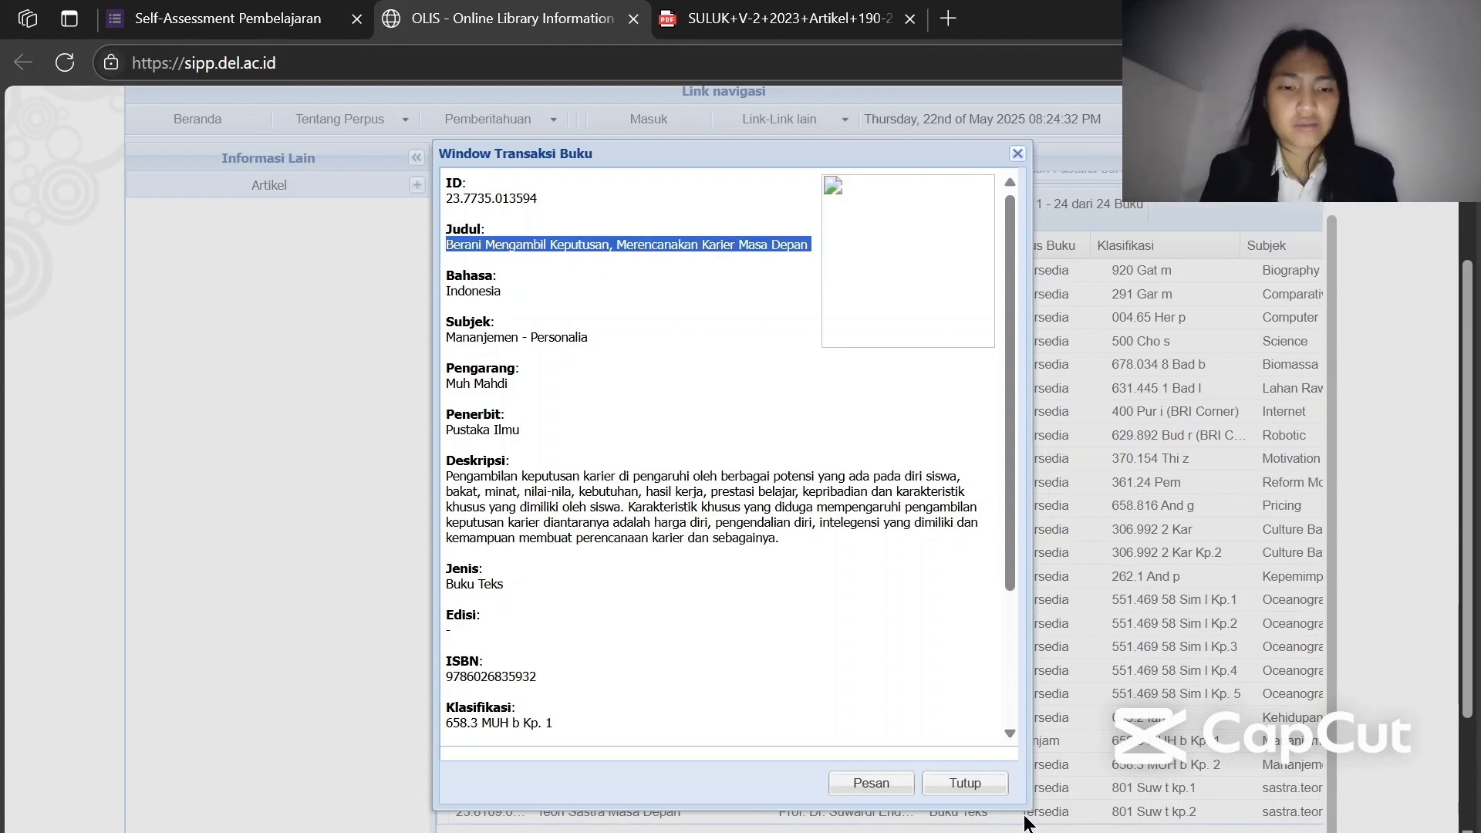
Return to Mendeley Desktop and start a manual entry in the UAS 25 folder with the document type Book
key("alt+Tab")
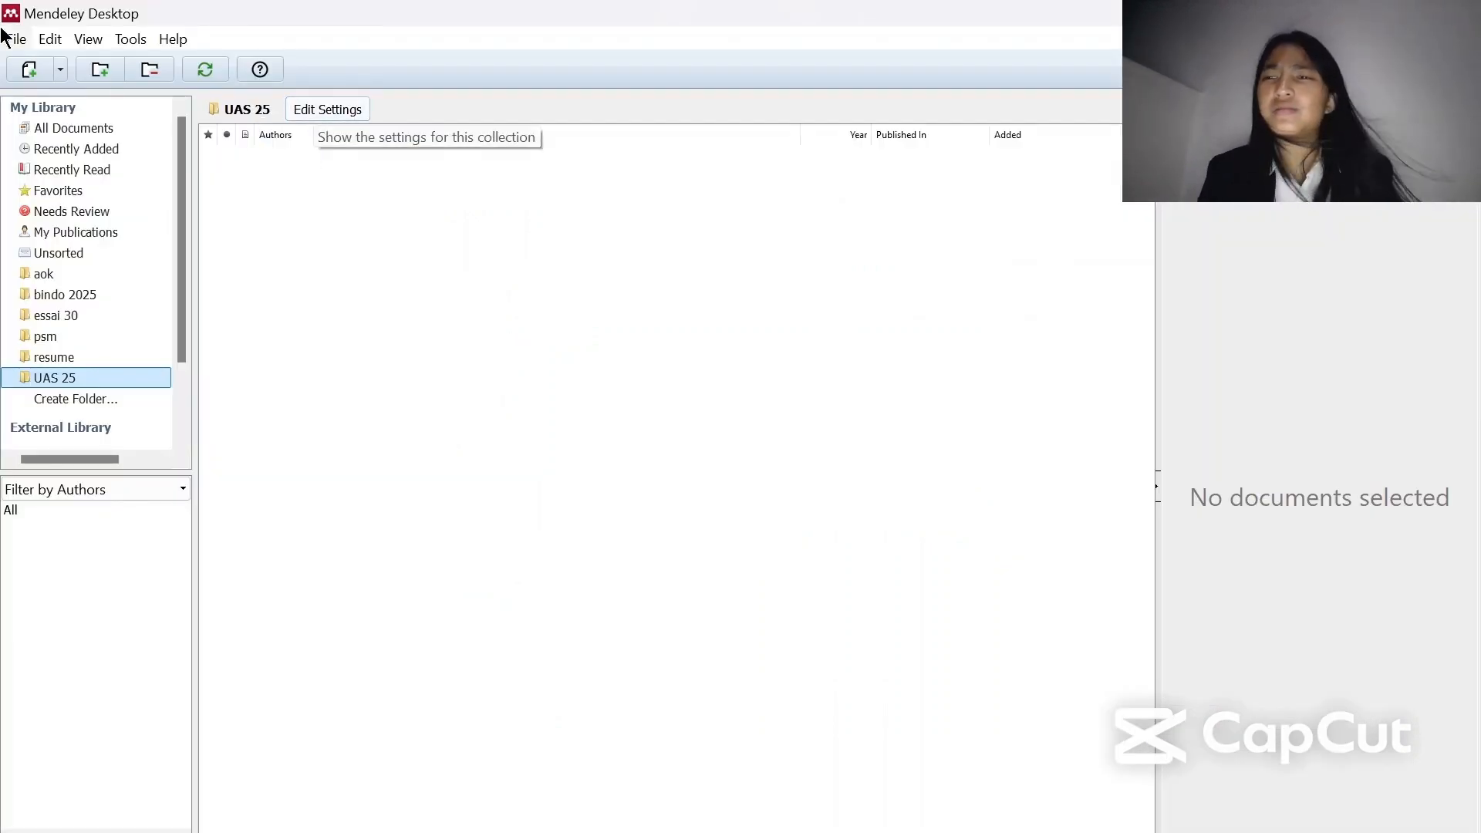
left_click(57, 72)
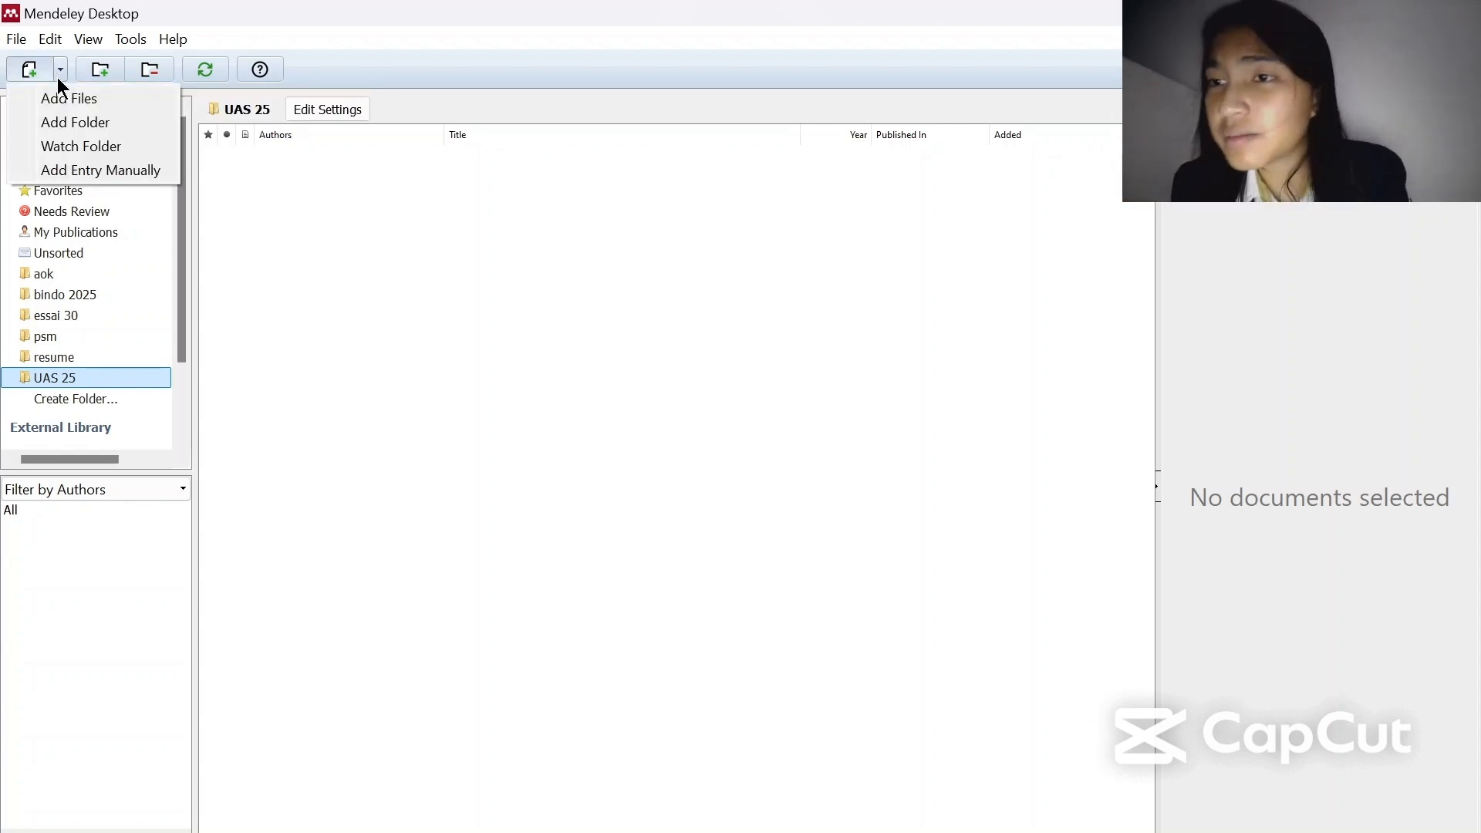
left_click(118, 168)
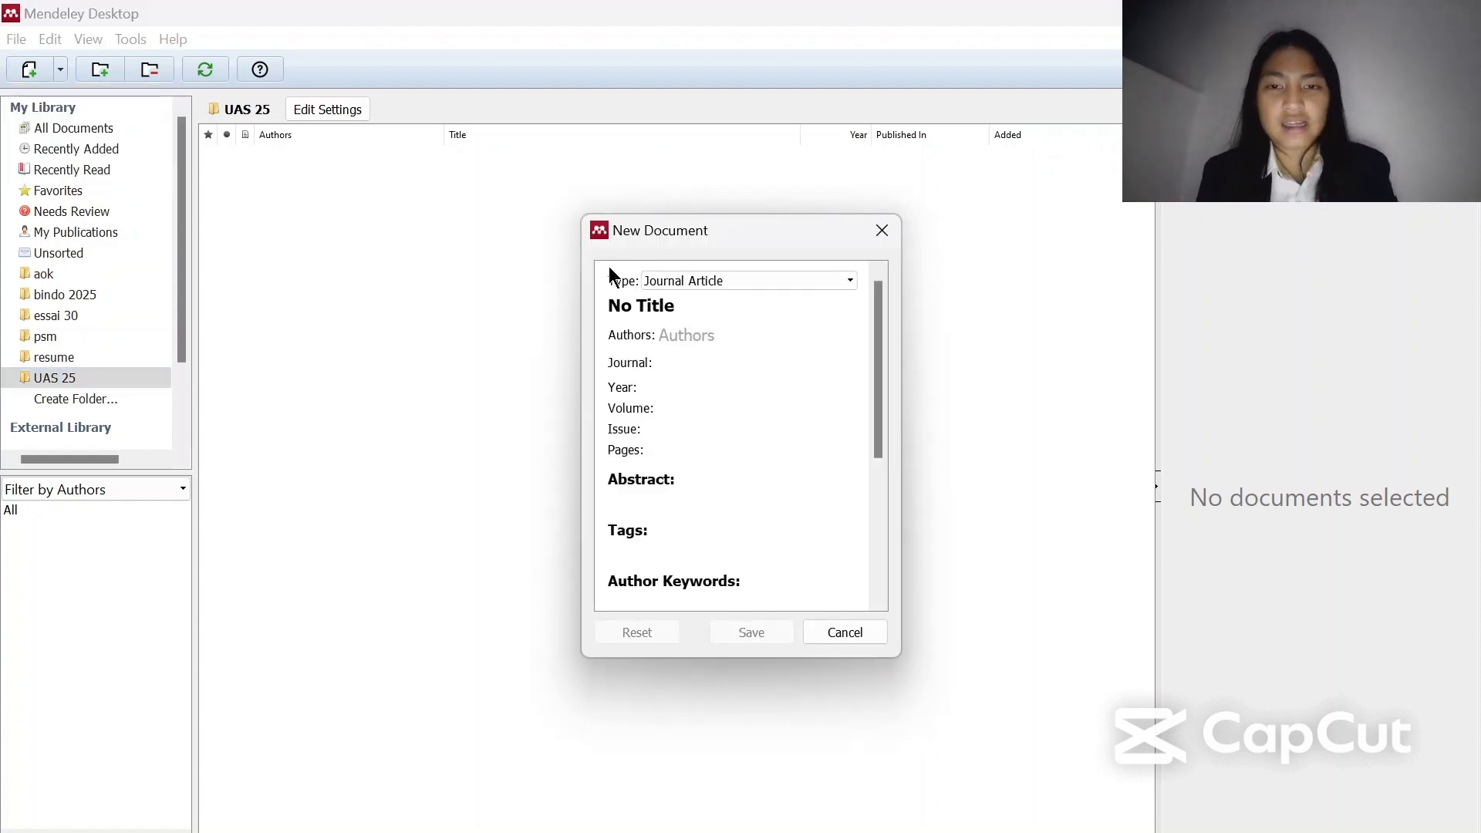
left_click(747, 280)
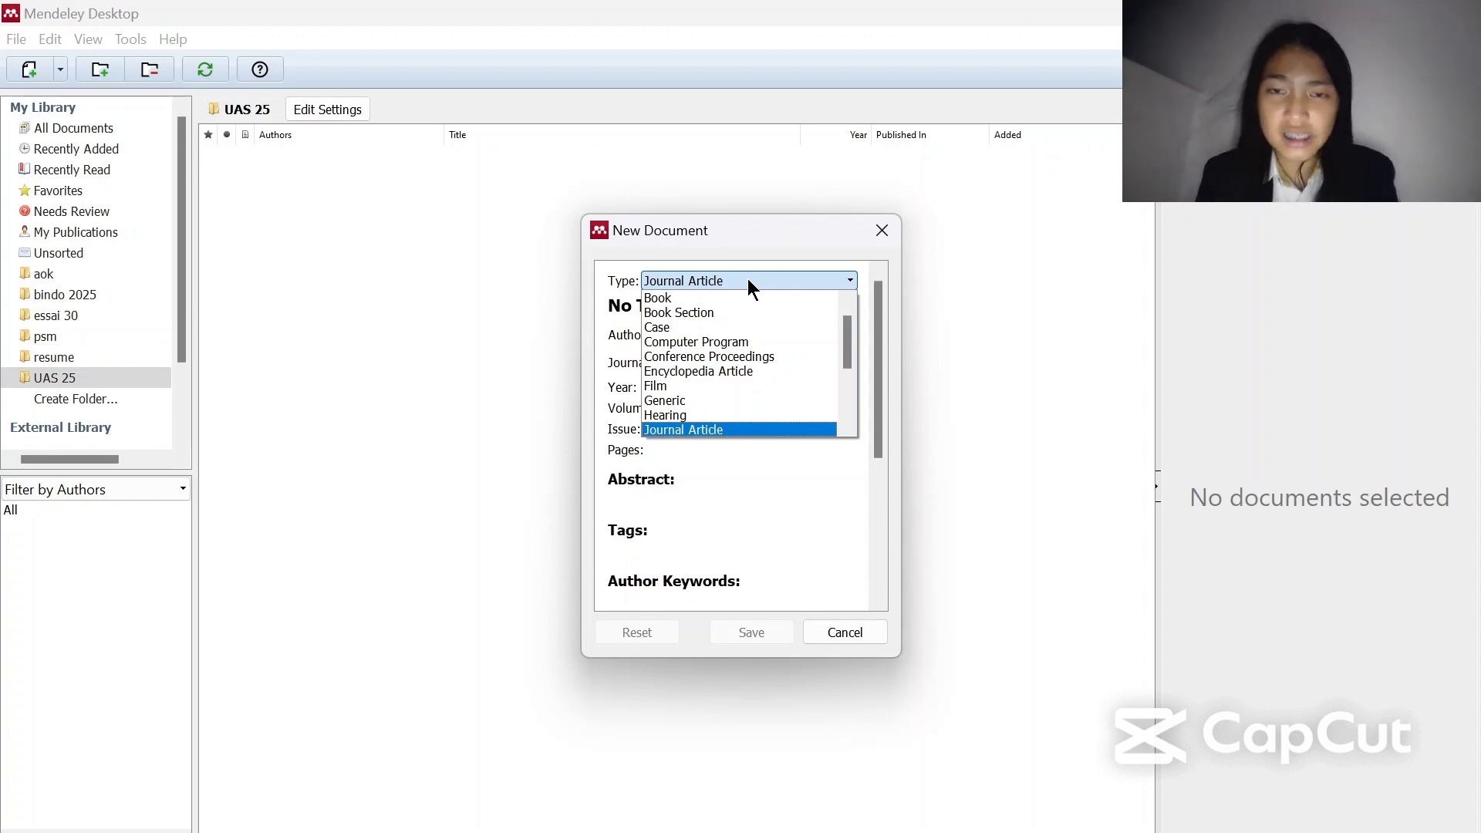
left_click(694, 300)
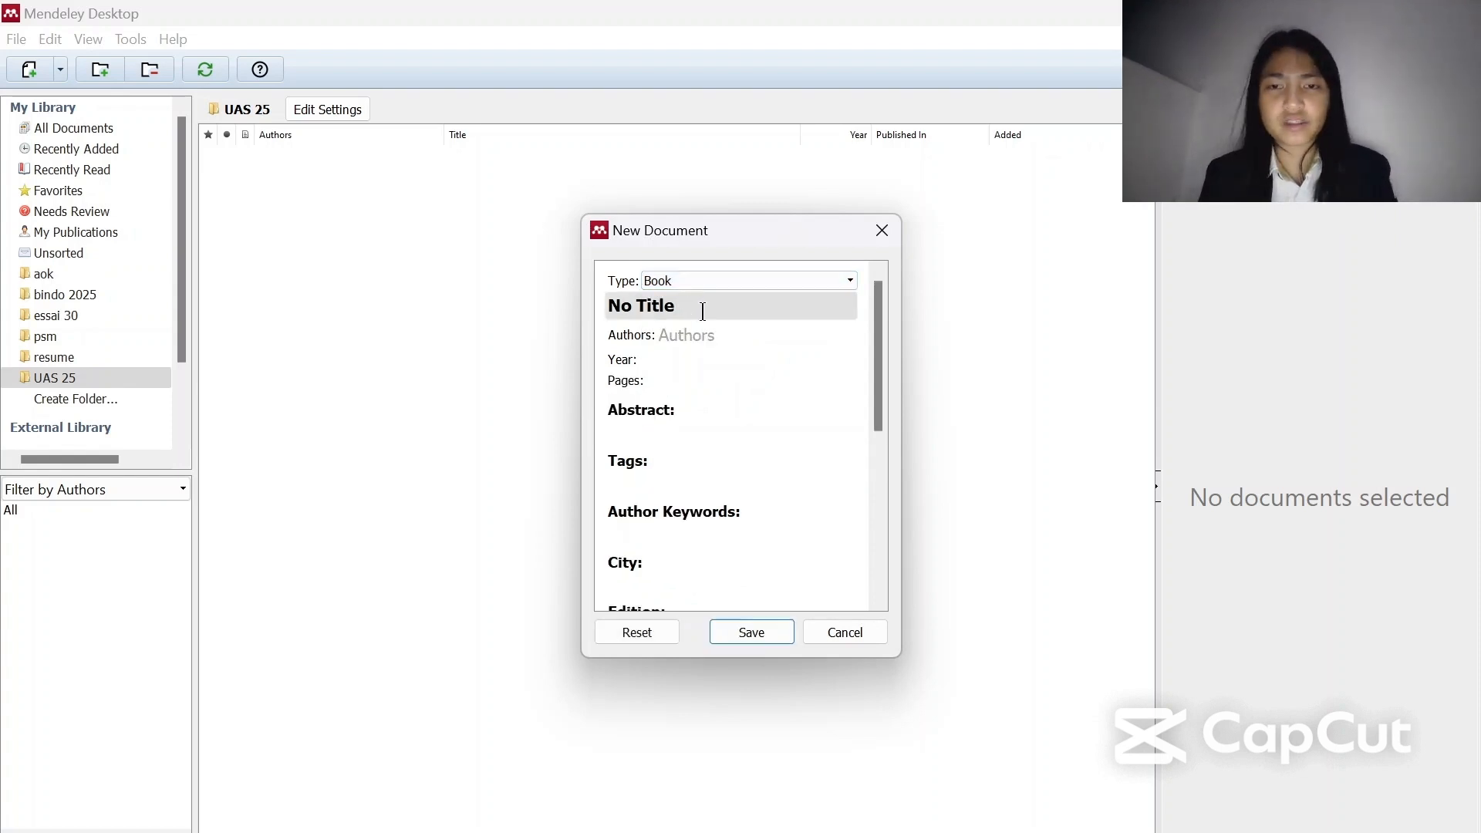
Replace the new entry's placeholder title with the copied title "Berani Mengambil Keputusan, Merencanakan Karier Masa Depan"
left_click(703, 311)
left_click_drag(702, 308, 552, 314)
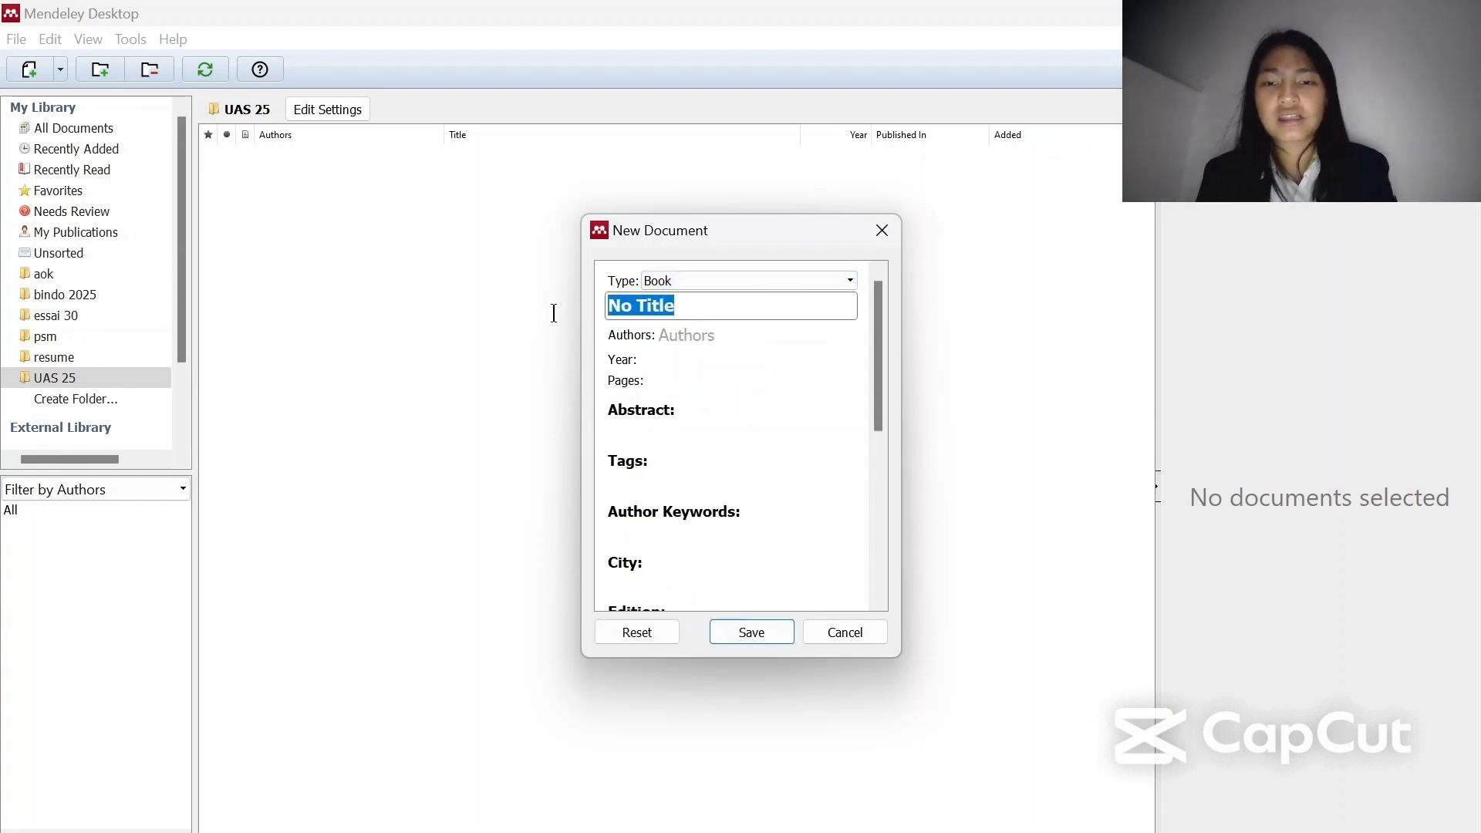
left_click(738, 315)
left_click_drag(737, 314, 586, 313)
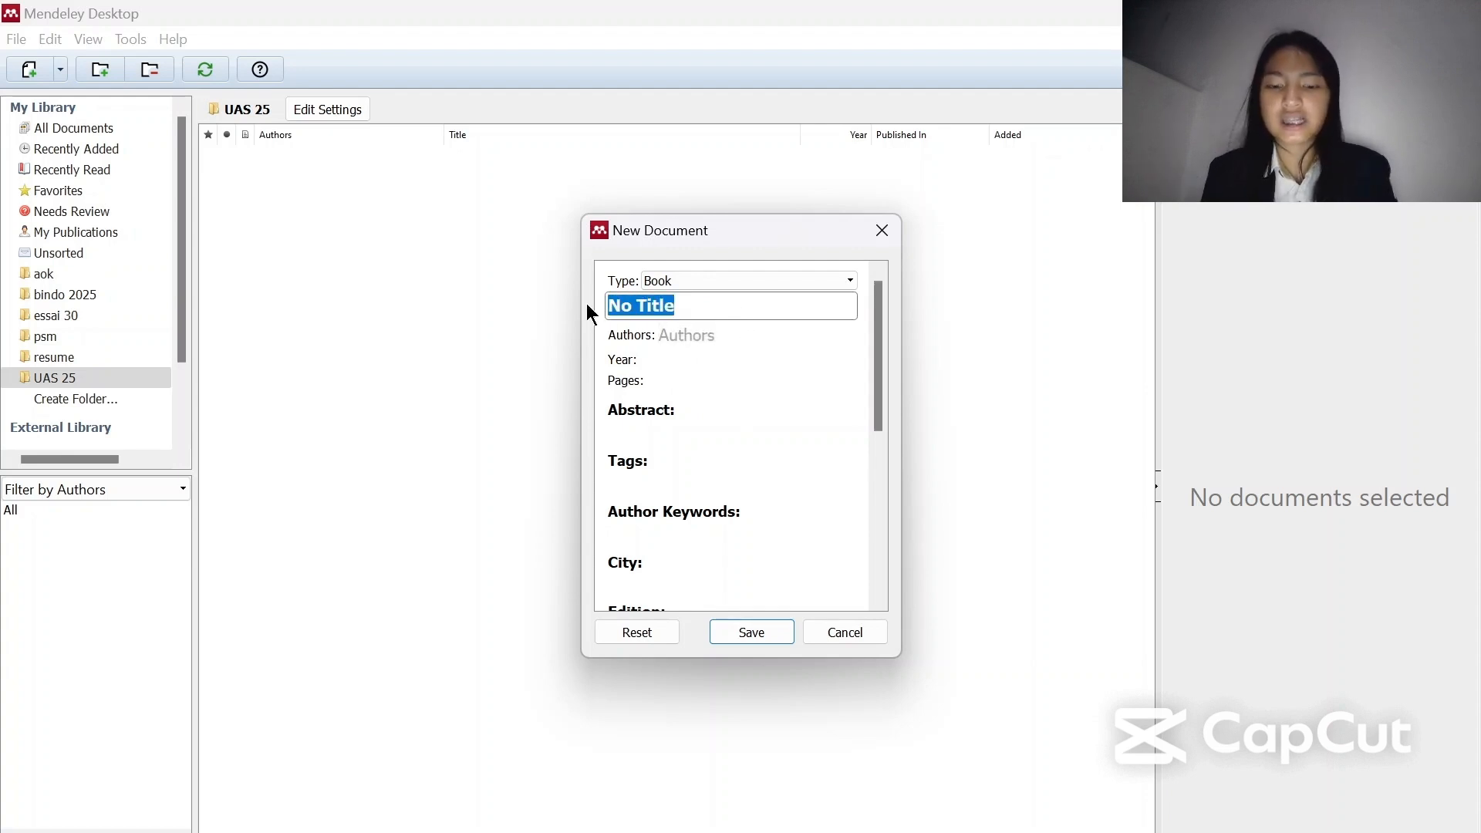
key("ctrl+v")
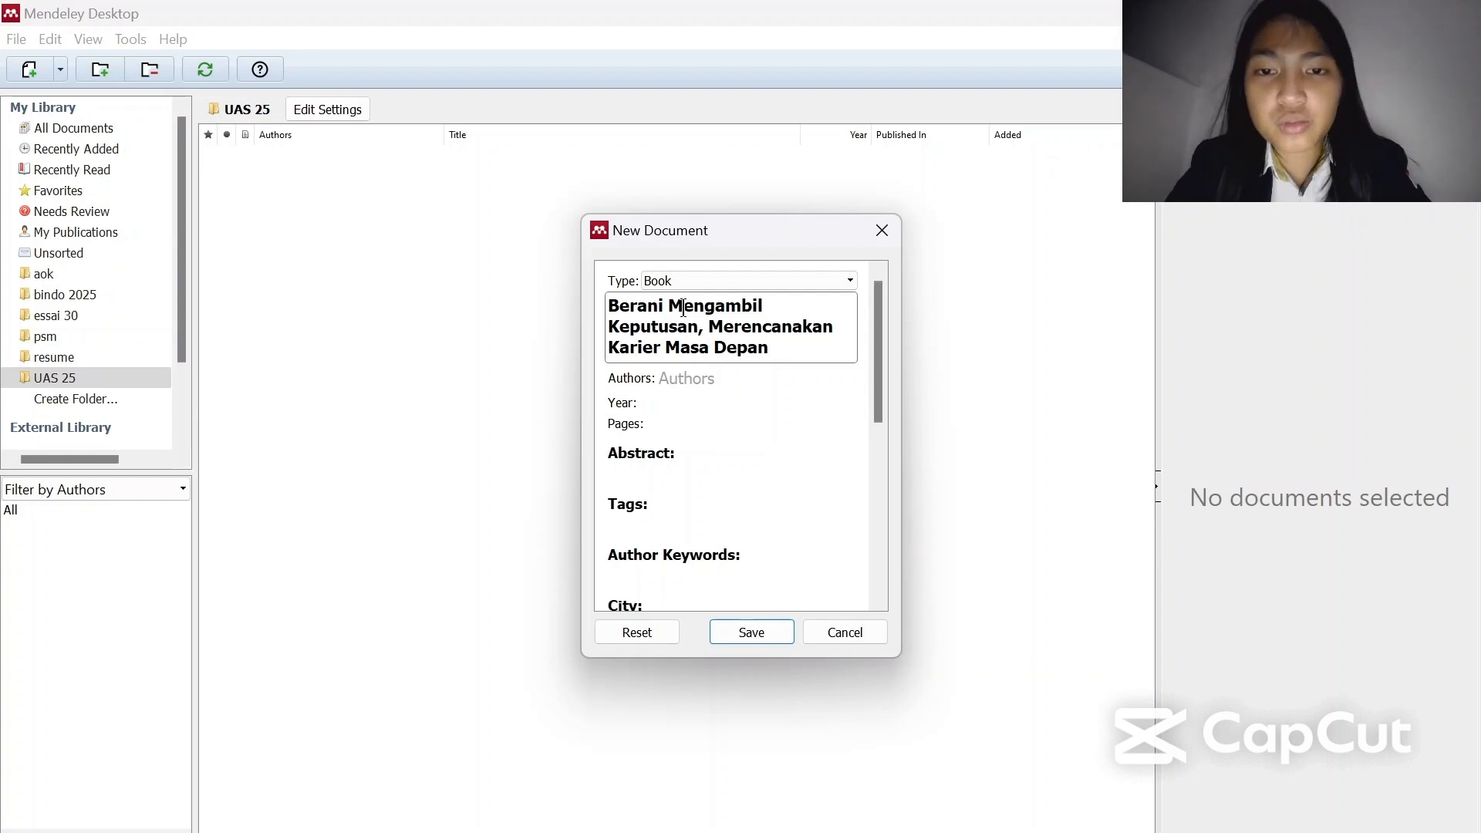
Convert the title to sentence case so it reads "Berani mengambil keputusan, merencanakan karier masa depan"
key("Caps_Lock")
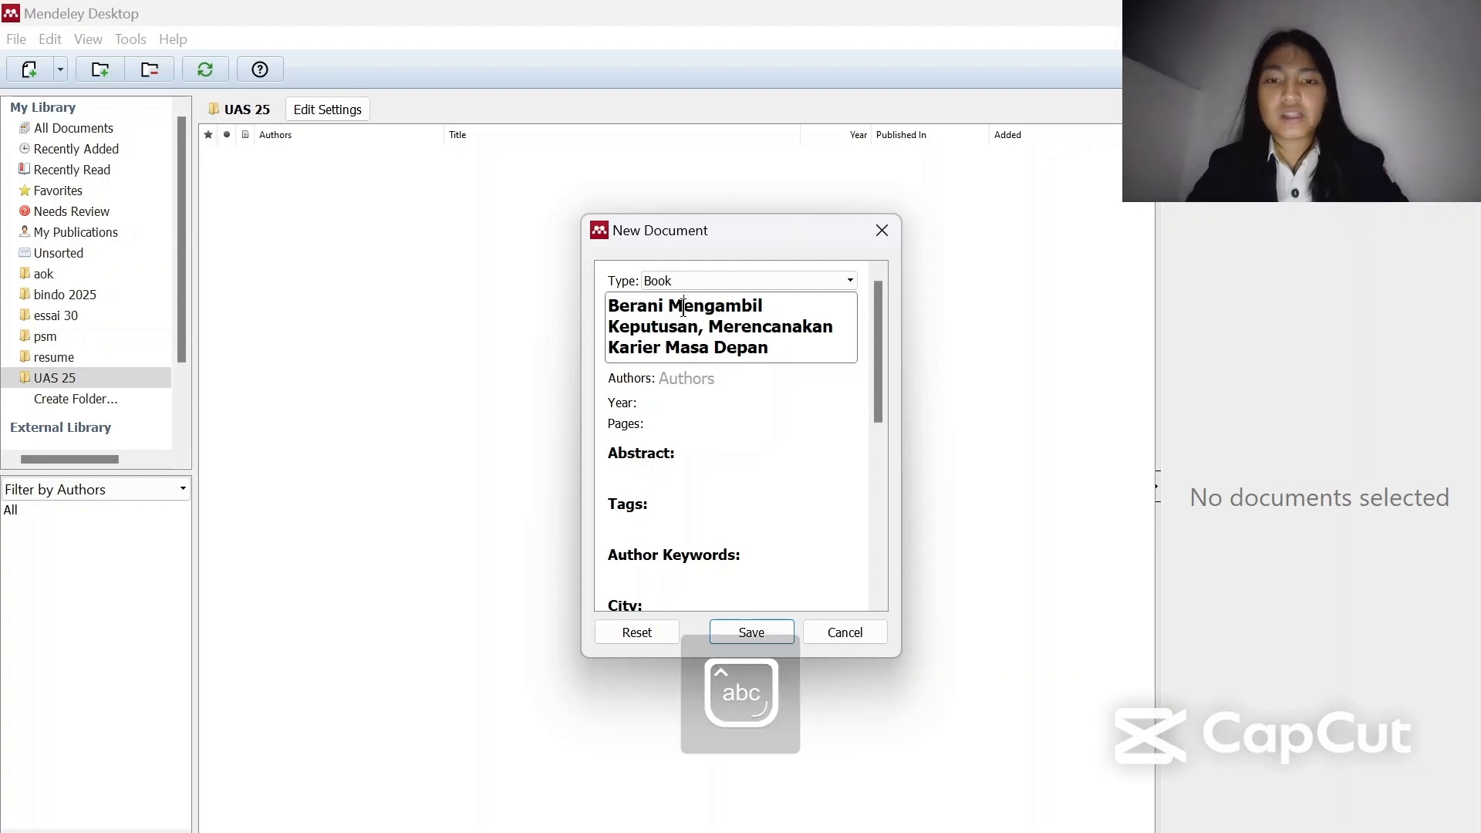
key("BackSpace")
type("m")
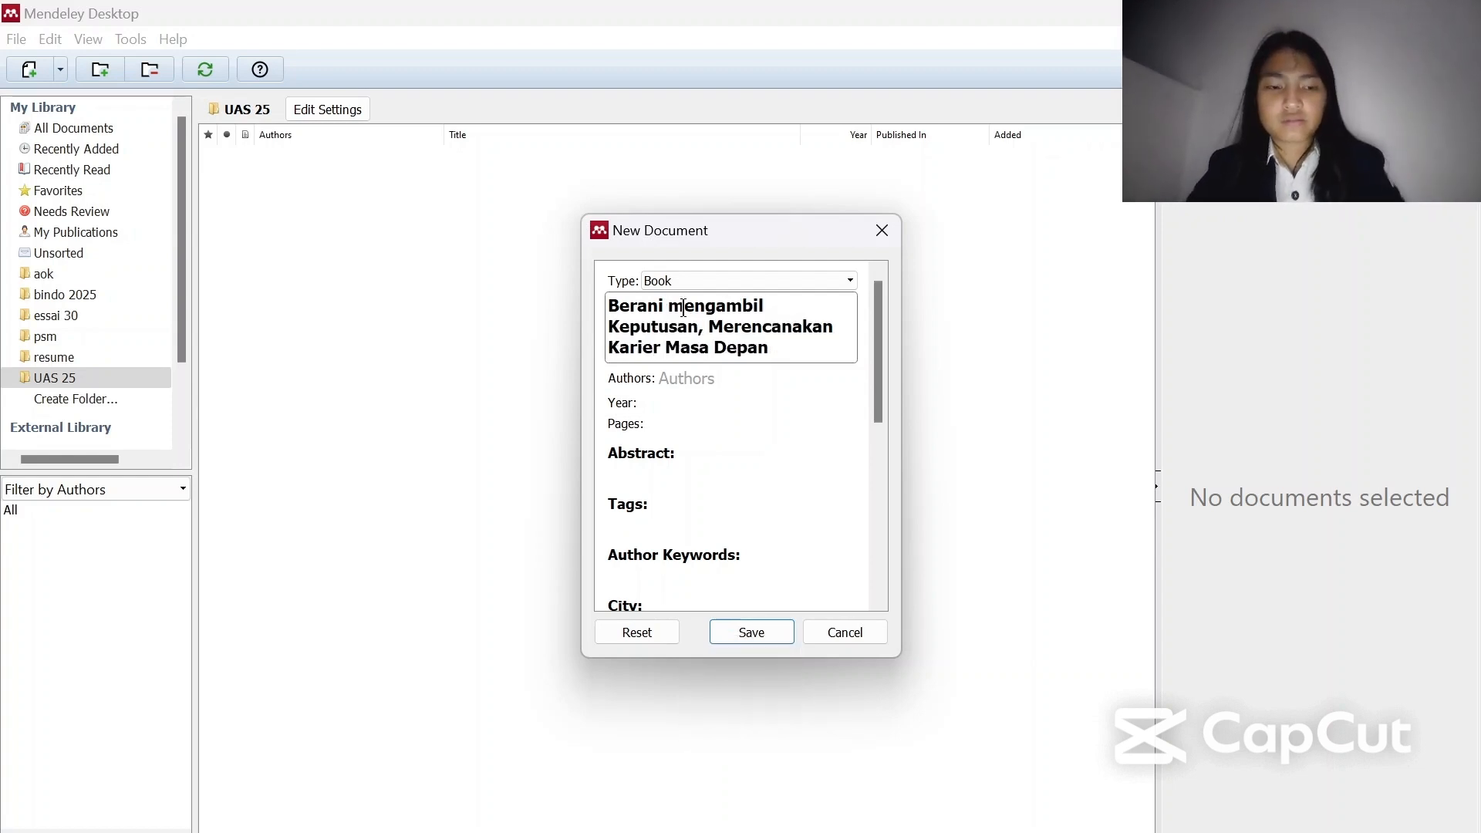
key("ctrl+Right")
key("Delete")
type("k")
key("ctrl+Right")
key("Delete")
type("m")
key("ctrl+Right")
key("ctrl+Right")
key("ctrl+Right")
key("Delete")
type("d")
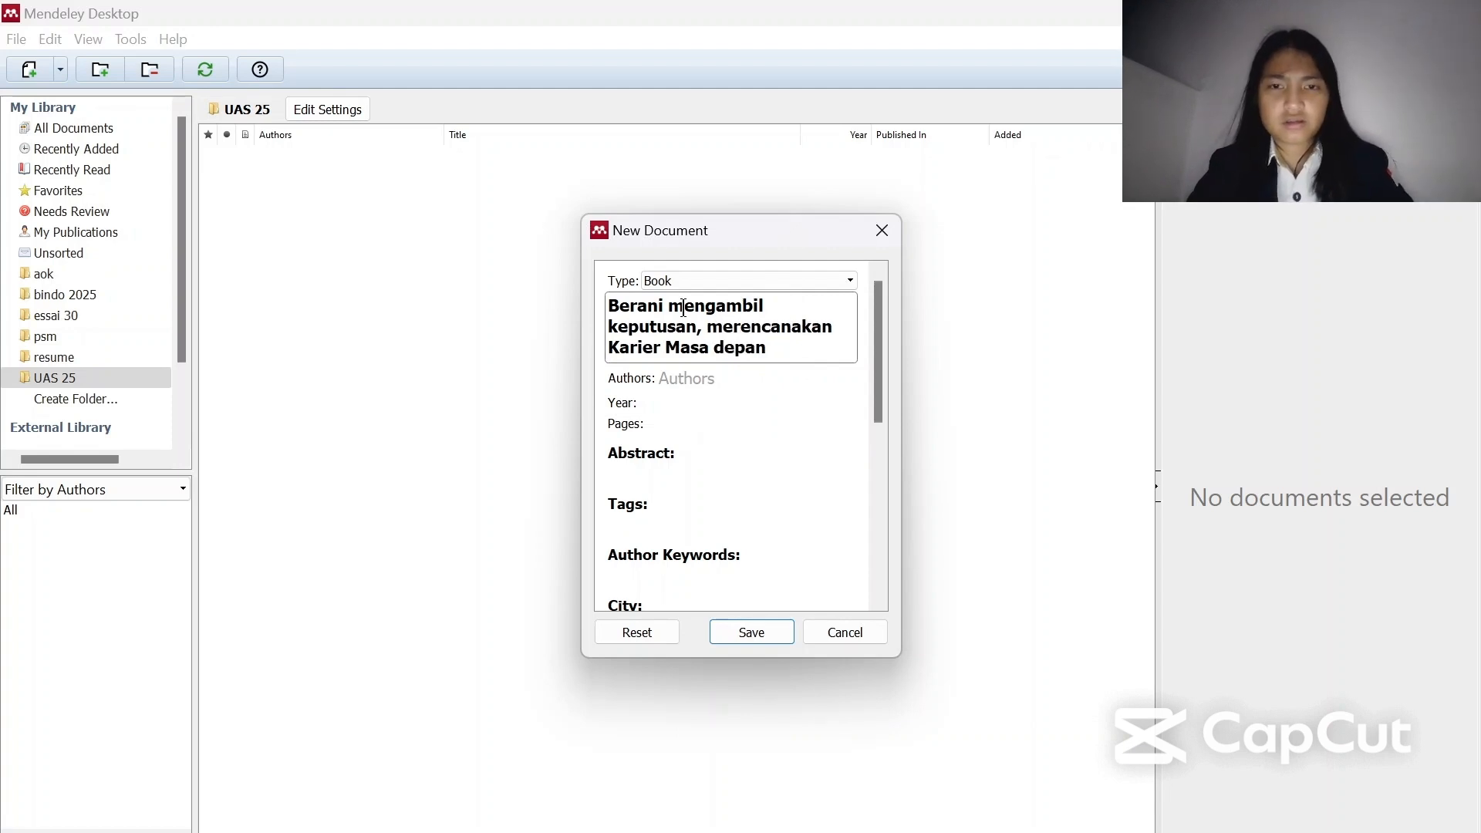
key("ctrl+Left")
key("ctrl+Left")
key("Delete")
type("m")
key("ctrl+Left")
key("Delete")
type("k")
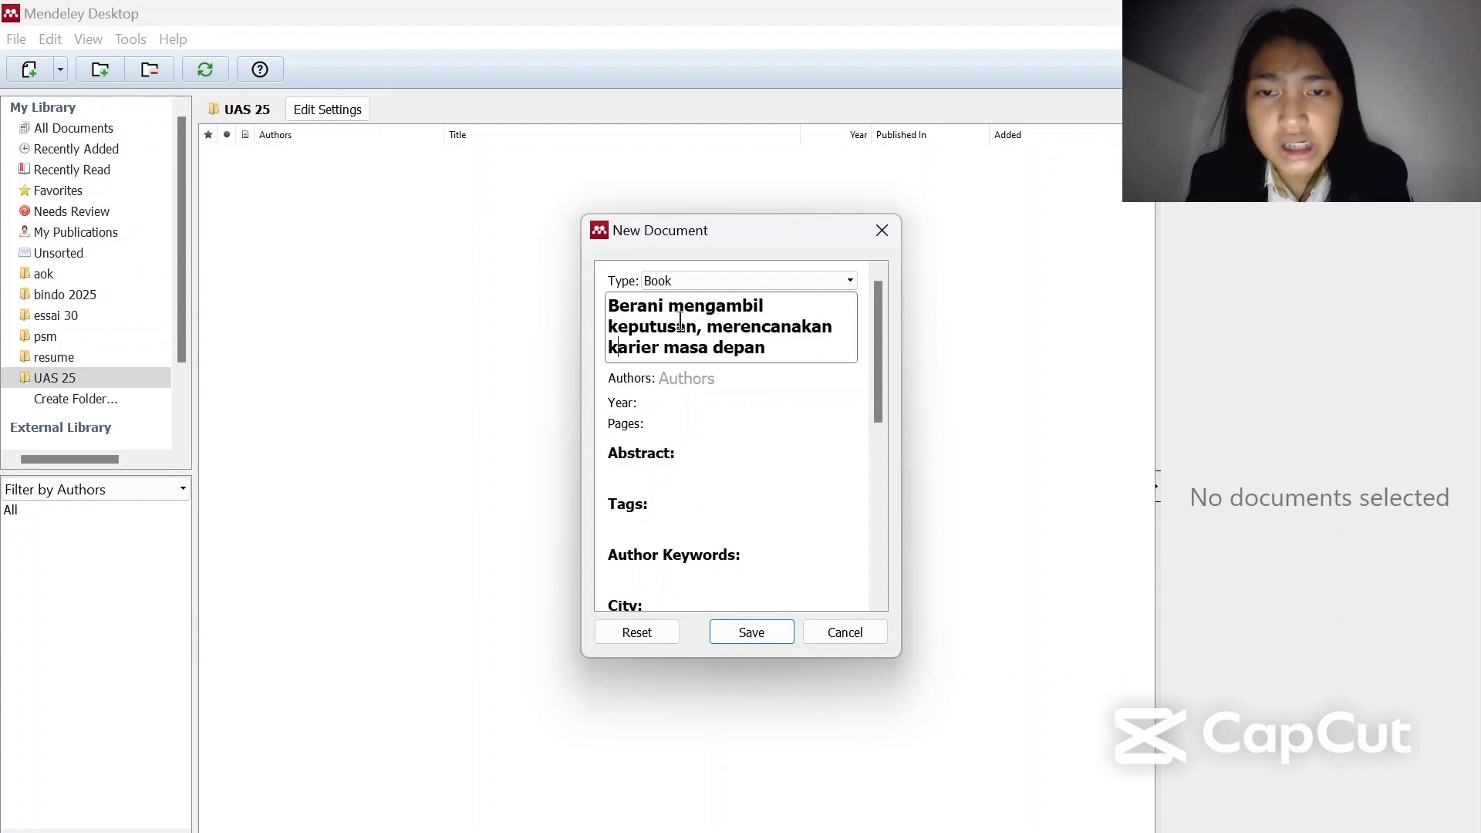
Take the author's name from the browser's library record and enter it as the author of the Mendeley book entry
left_click(775, 631)
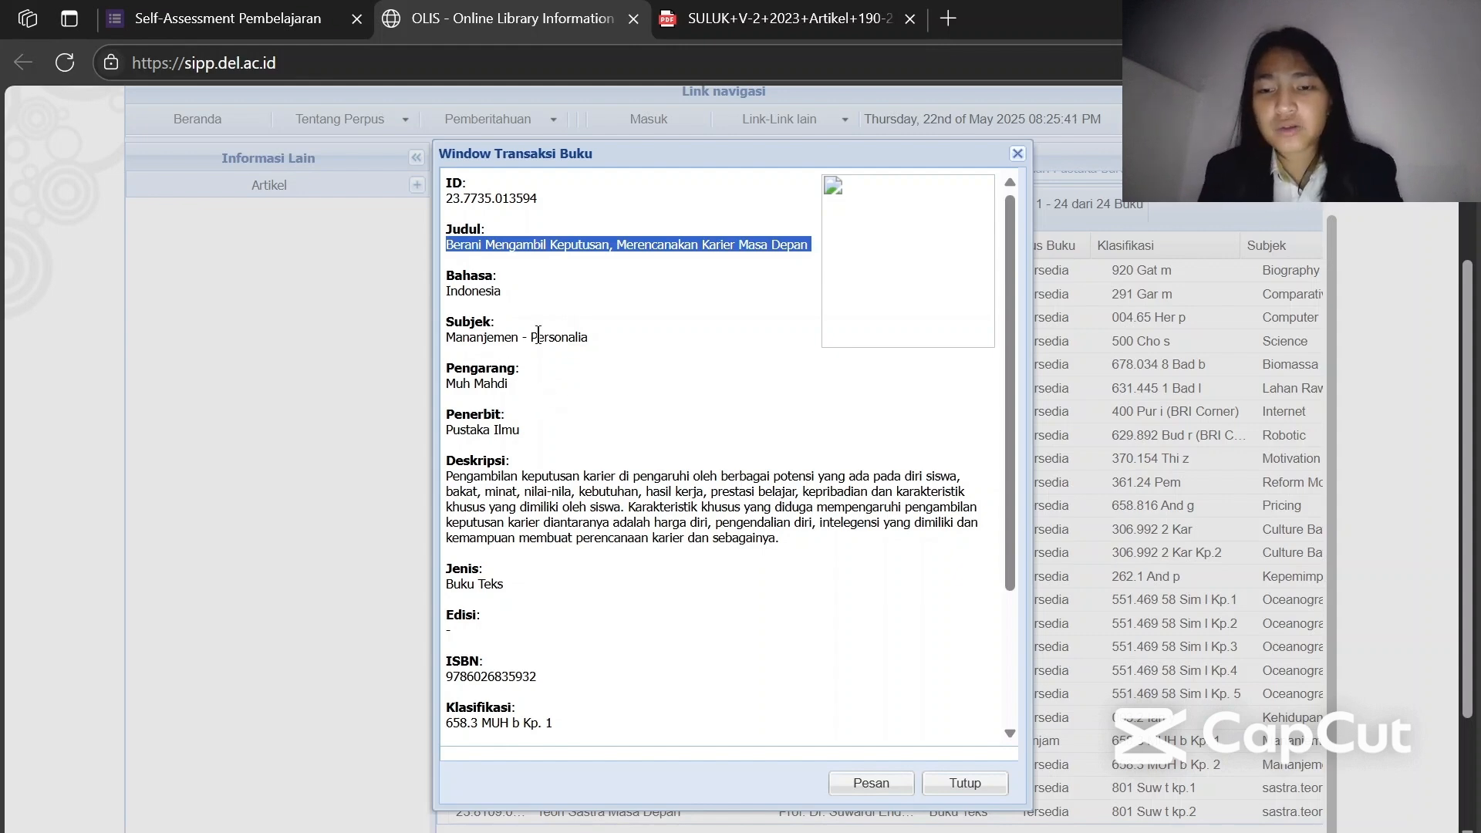
left_click_drag(511, 387, 463, 185)
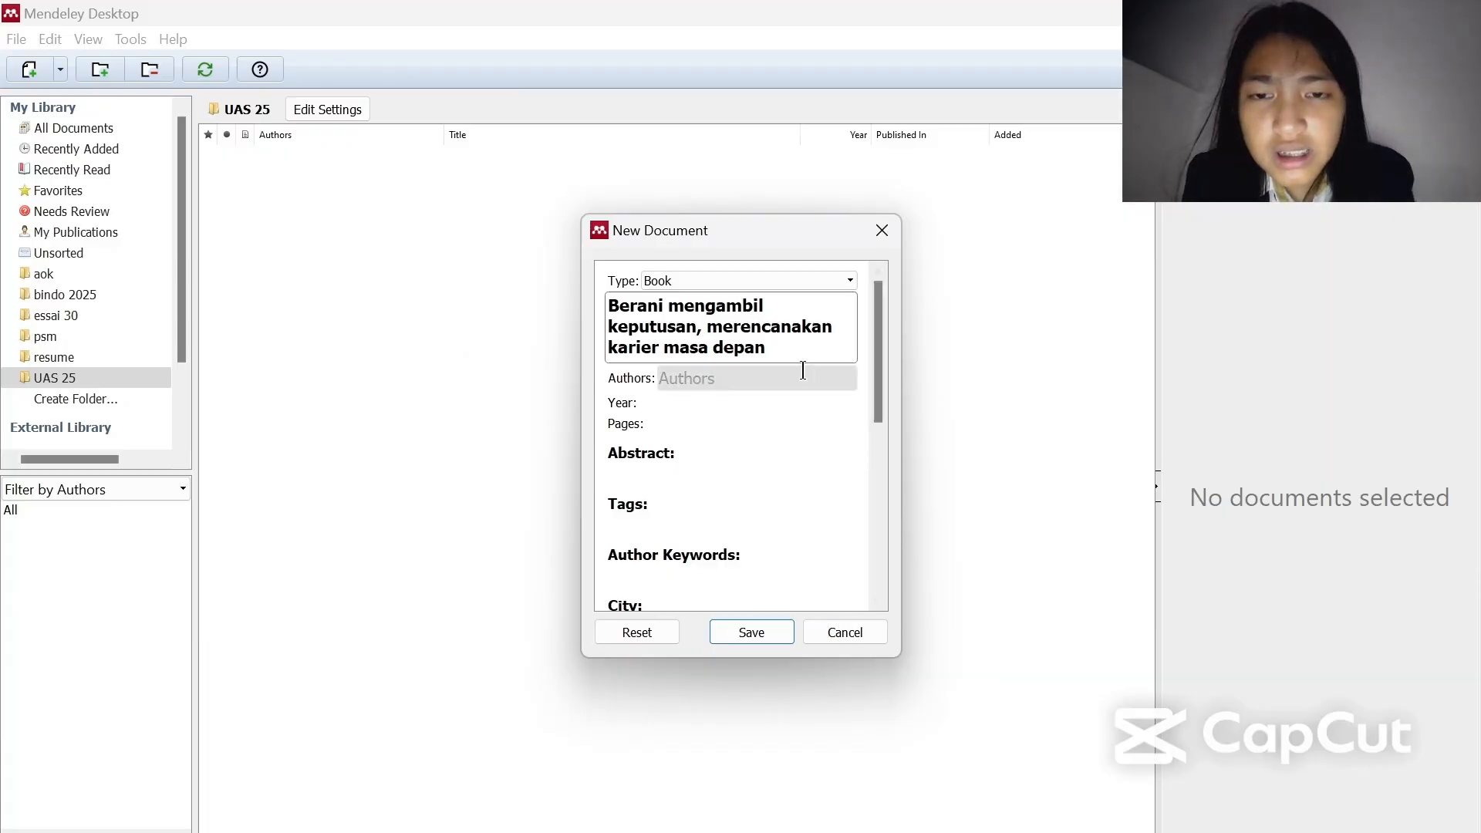
left_click(802, 376)
type("Muh Mahdi")
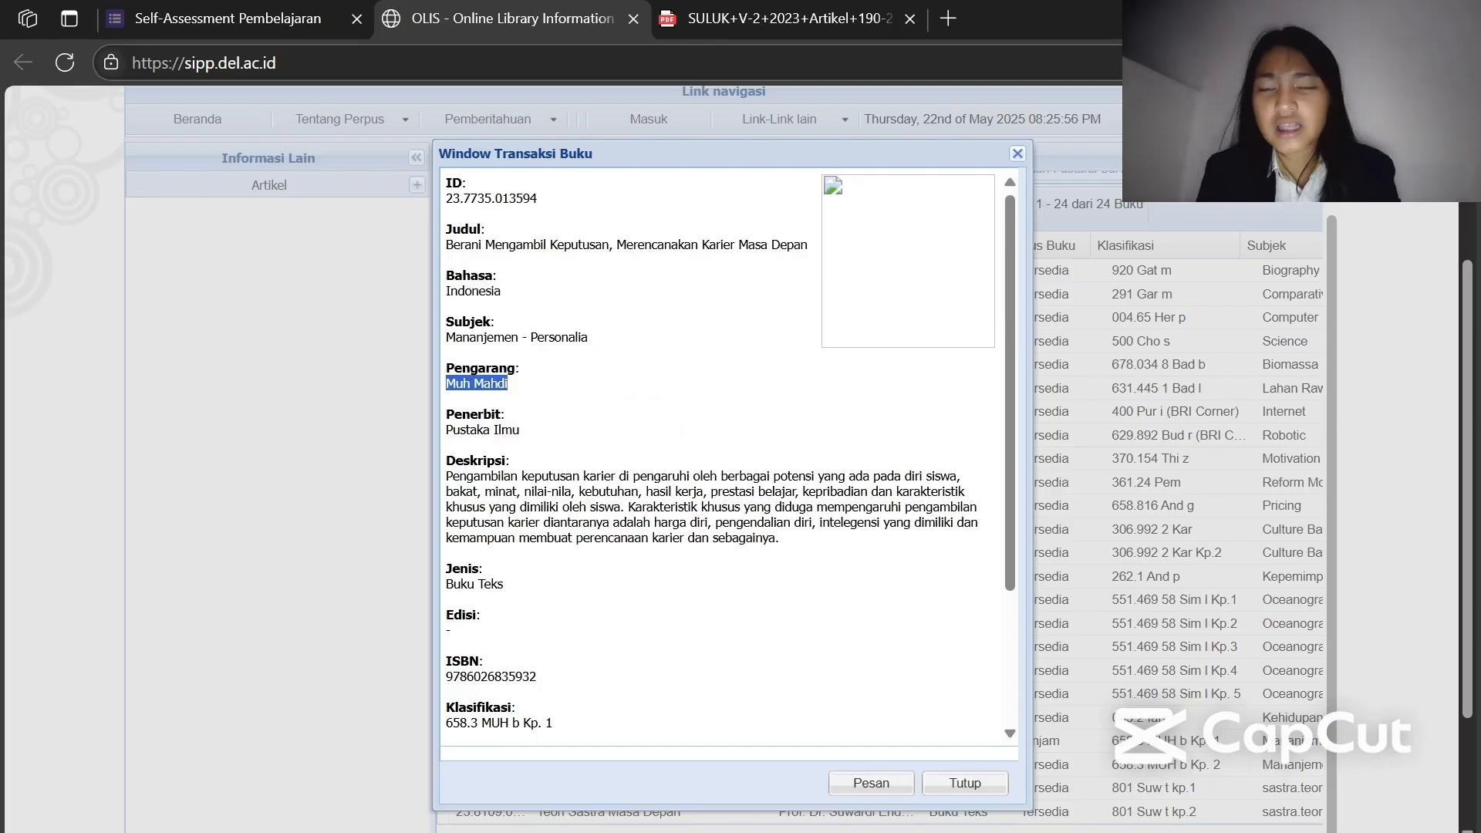
Copy the publisher "Pustaka Ilmu" from the library record into the Publisher field of the Mendeley book entry
left_click_drag(520, 429, 444, 432)
key("ctrl+c")
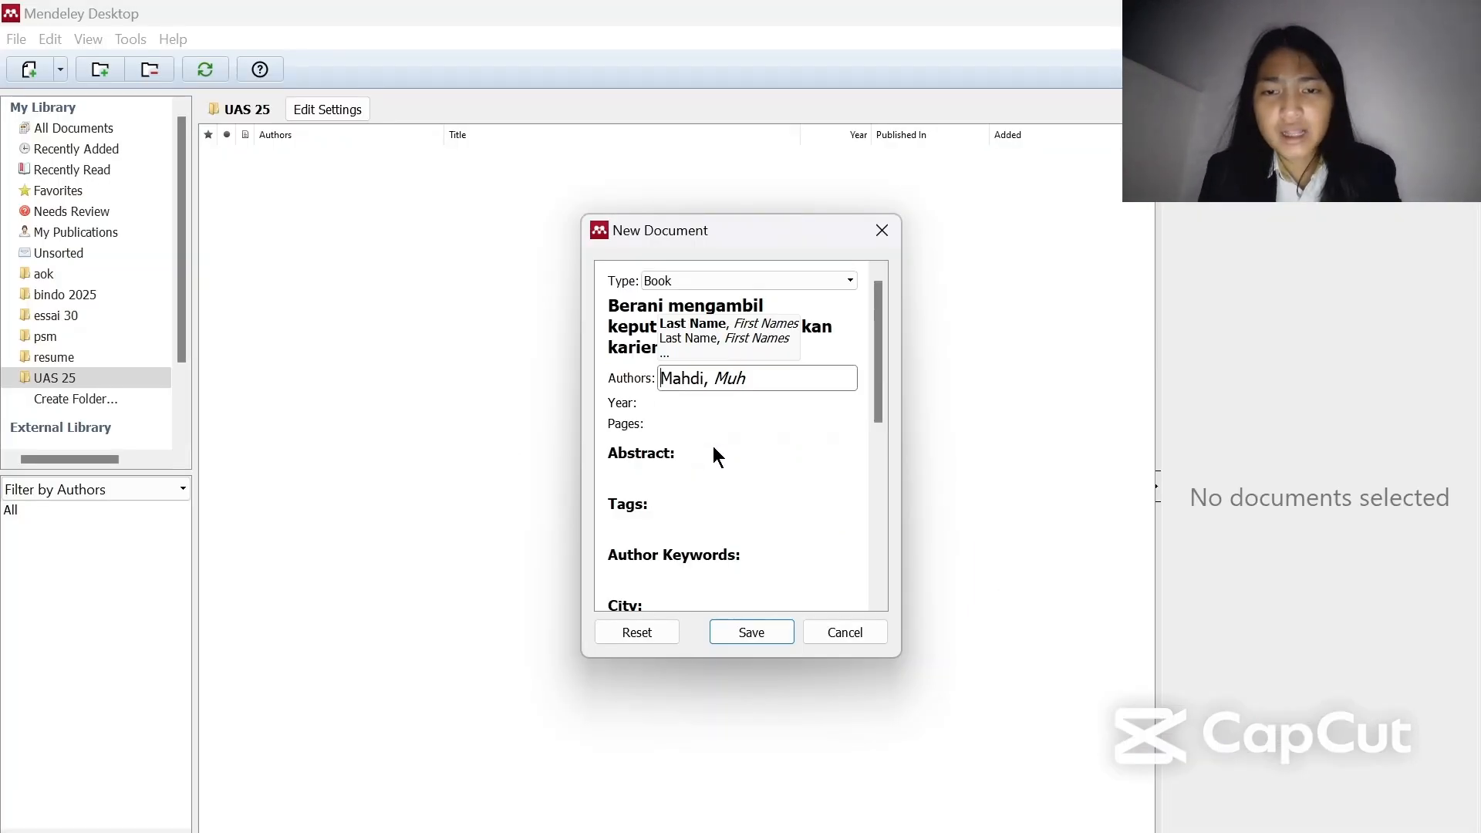
scroll(712, 455, "down", 10)
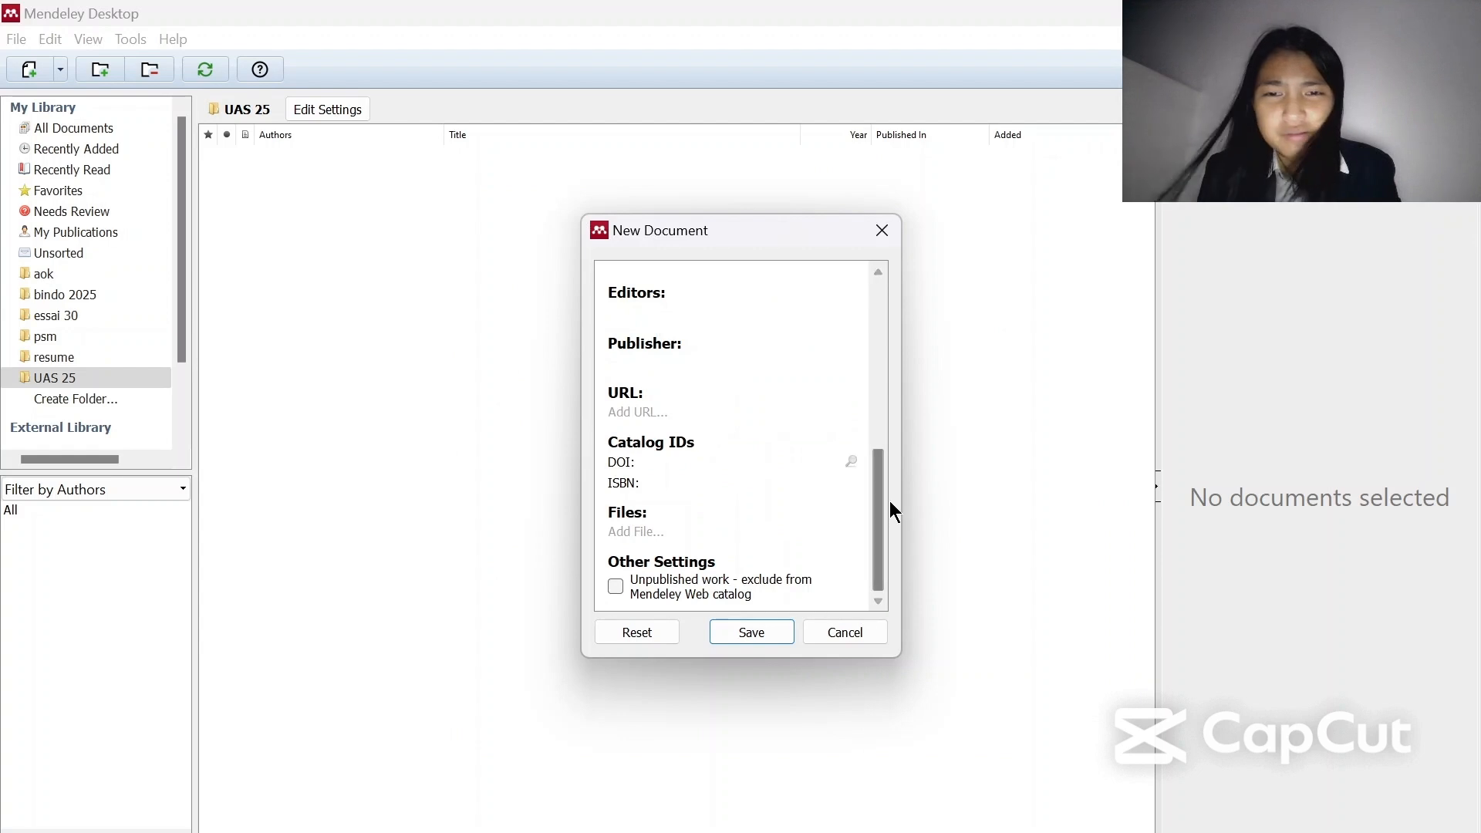
left_click(683, 361)
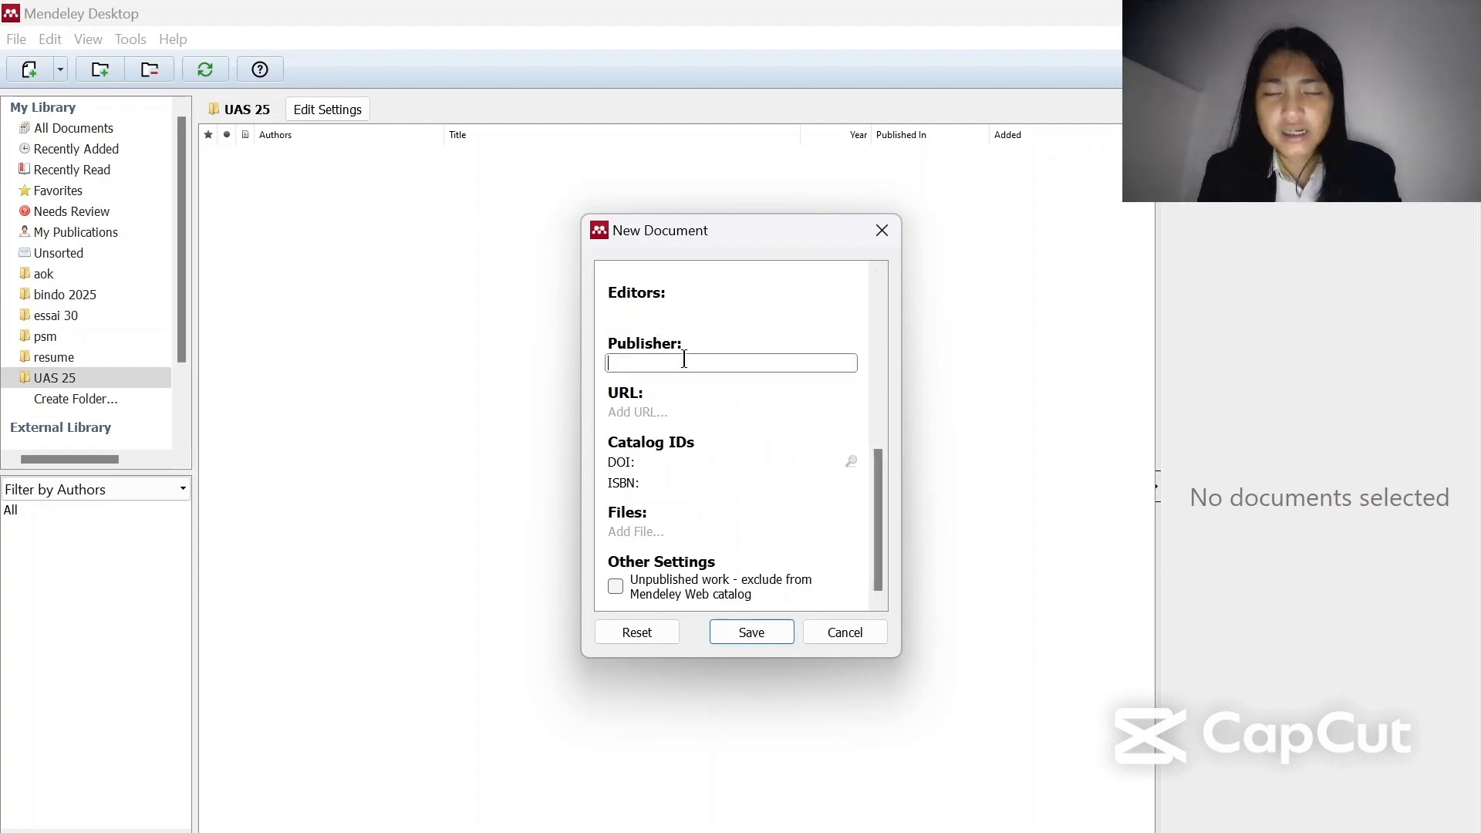
key("ctrl+v")
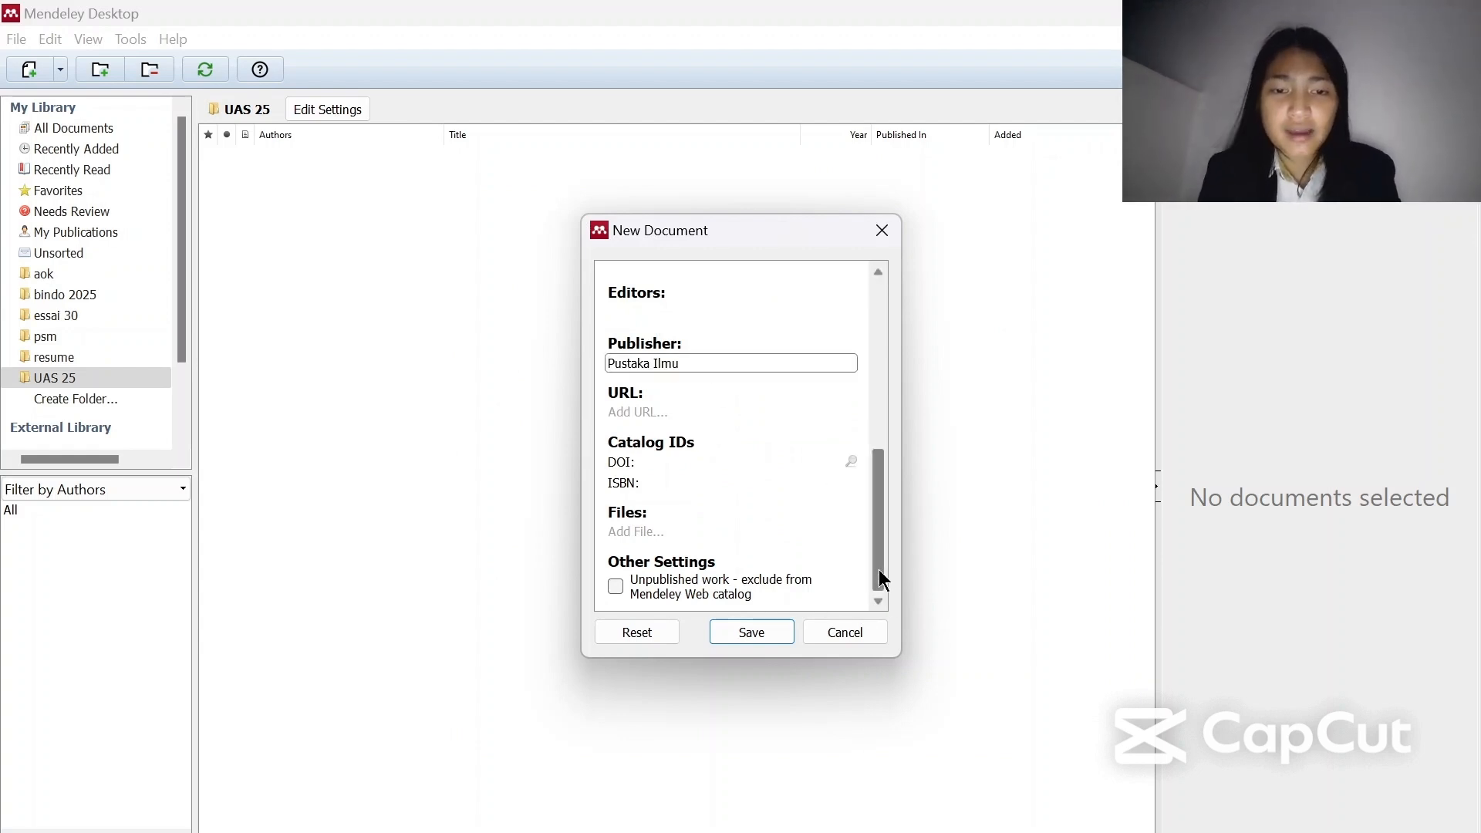
left_click_drag(879, 579, 621, 440)
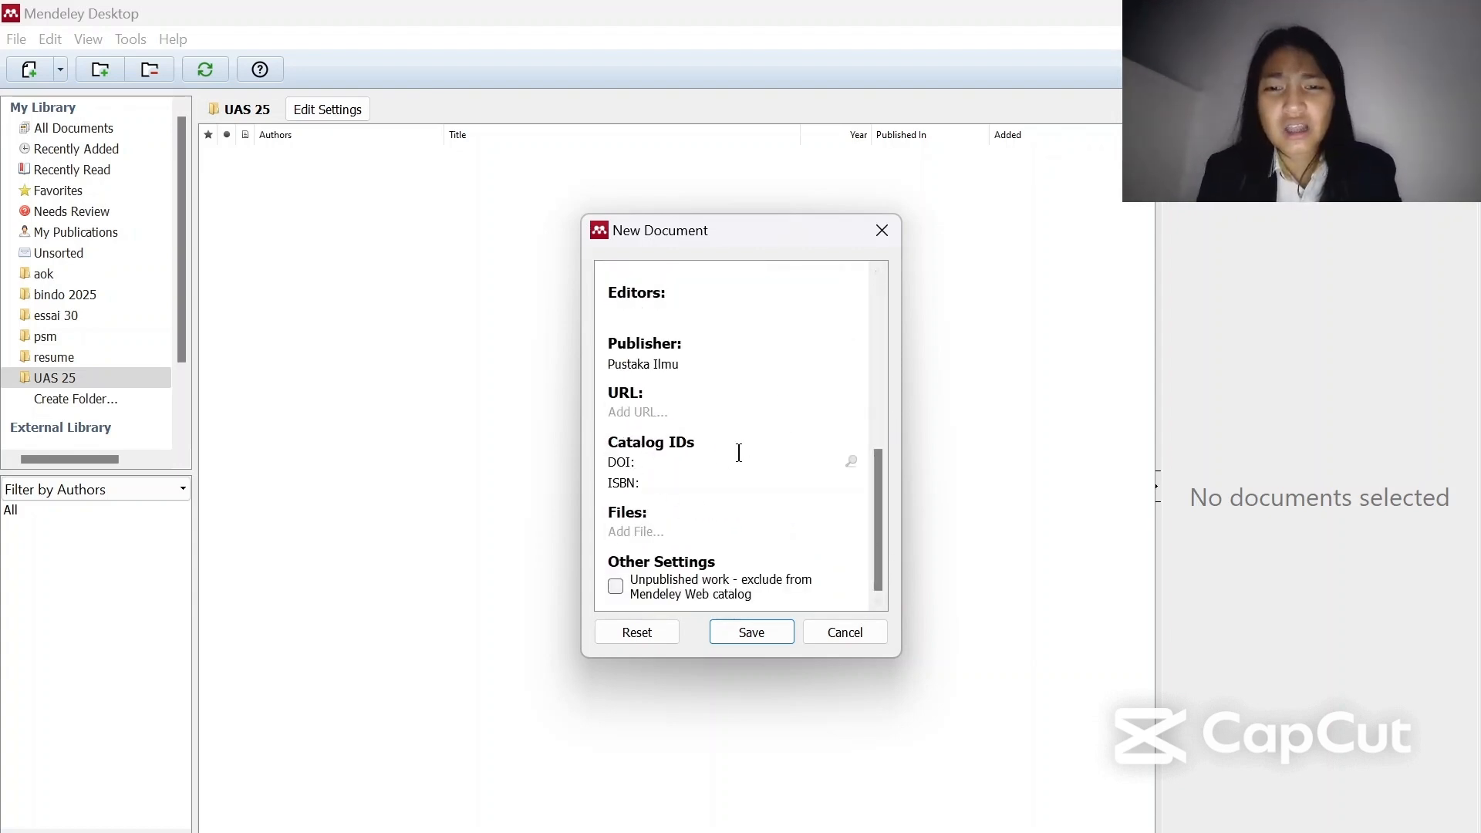
left_click(646, 482)
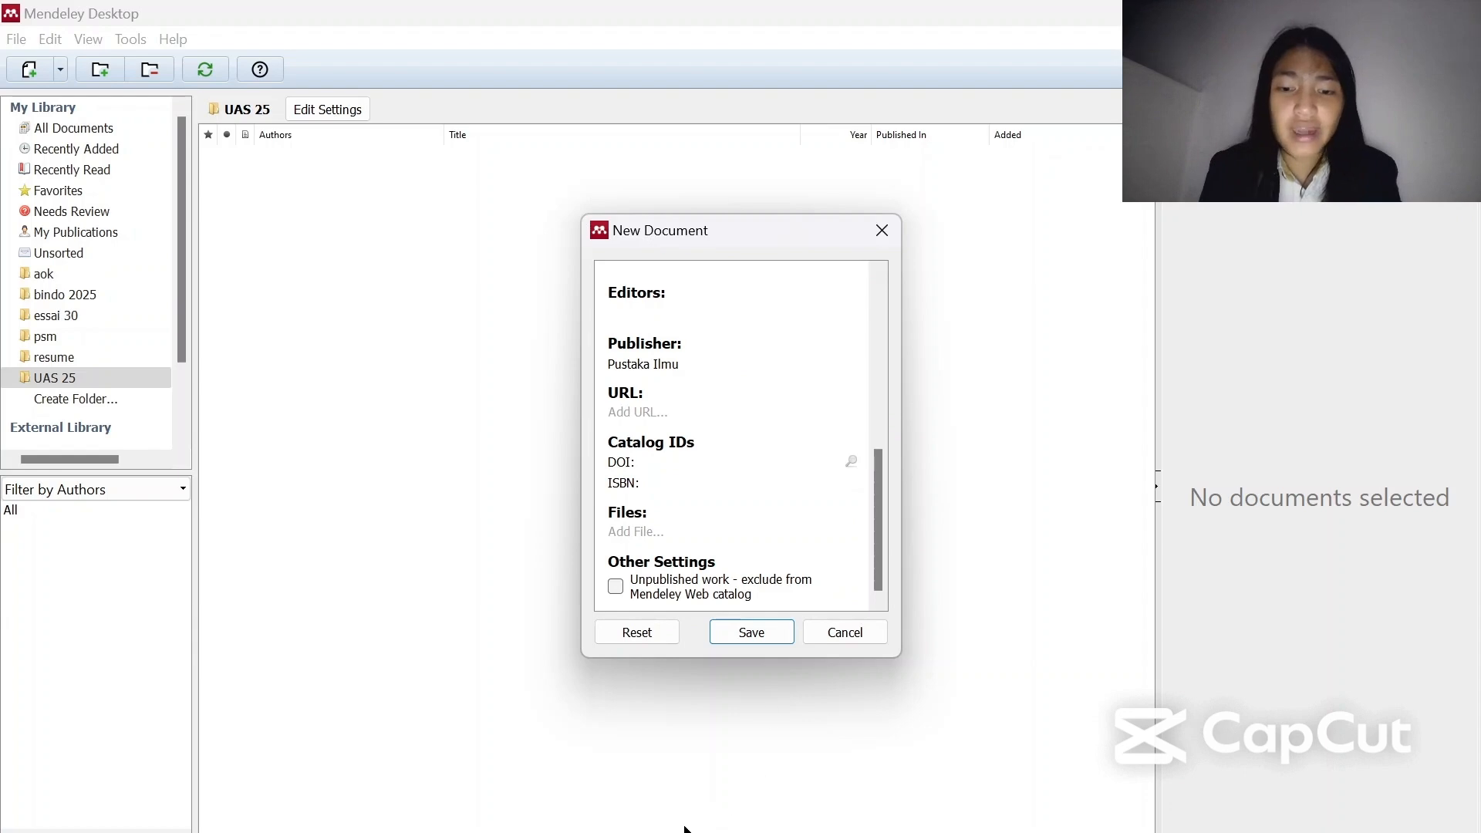
key("alt+Tab")
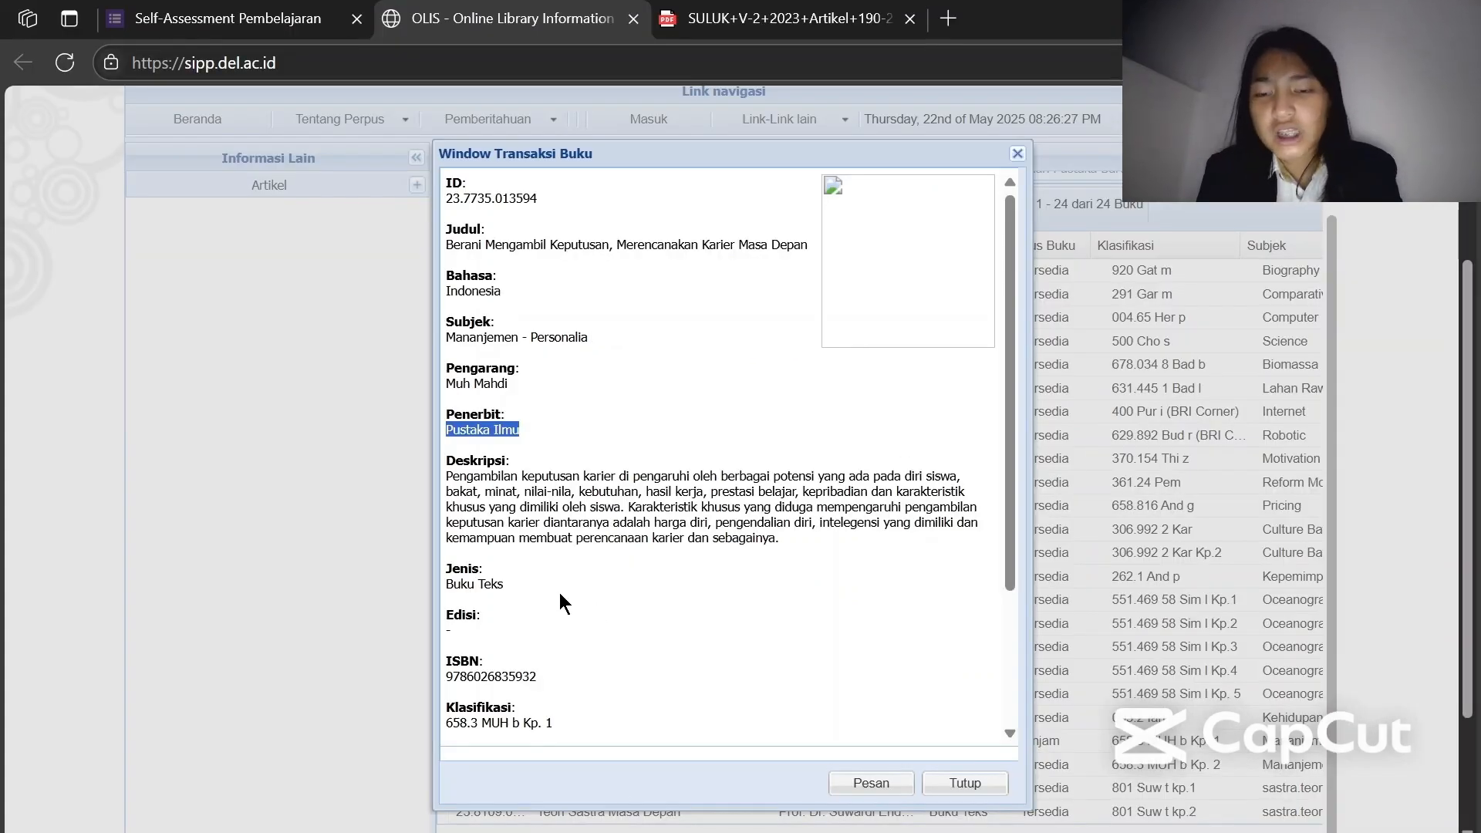
left_click_drag(552, 678, 448, 686)
key("ctrl+c")
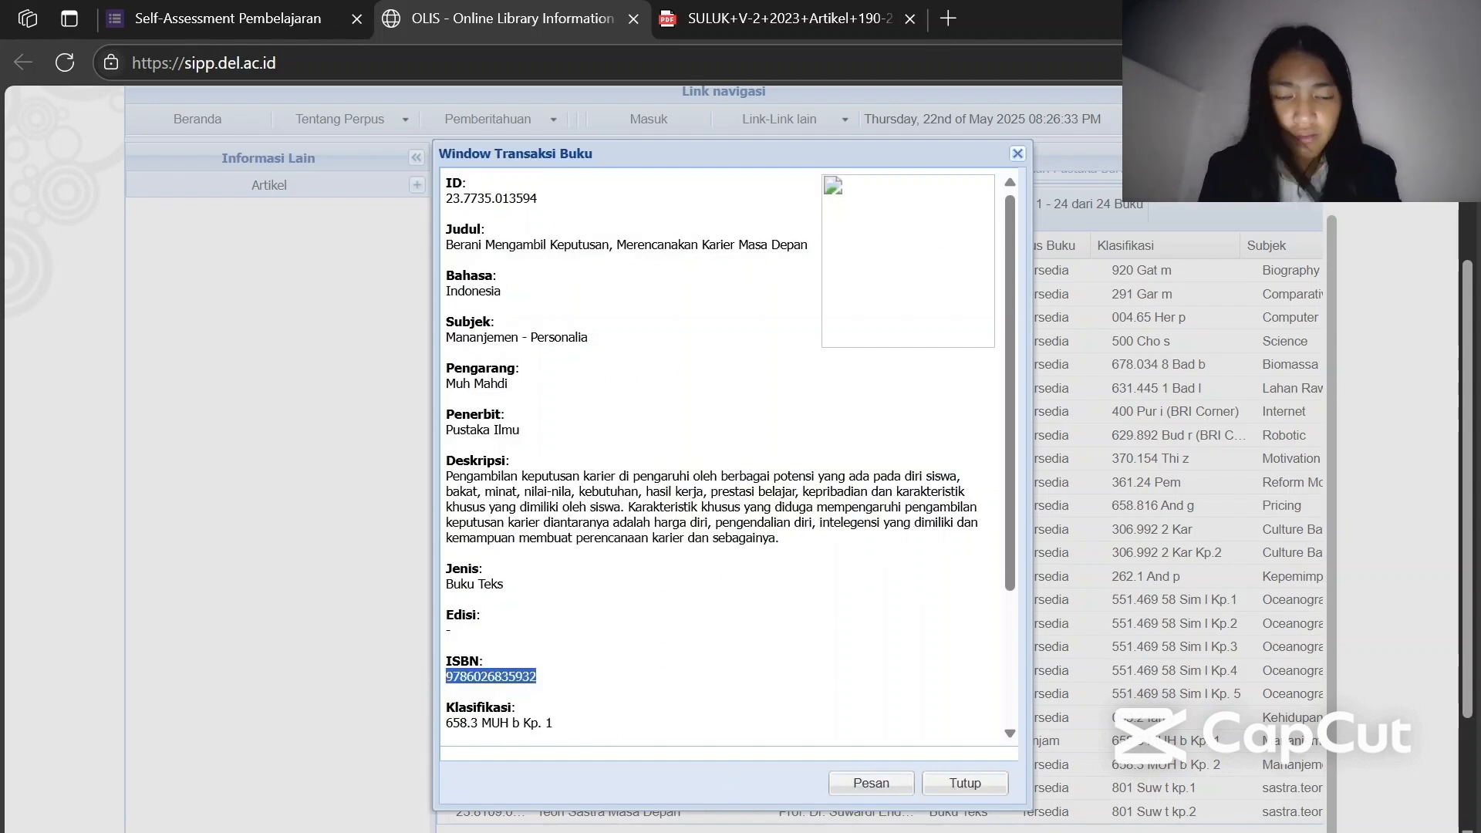
left_click(987, 821)
left_click(698, 484)
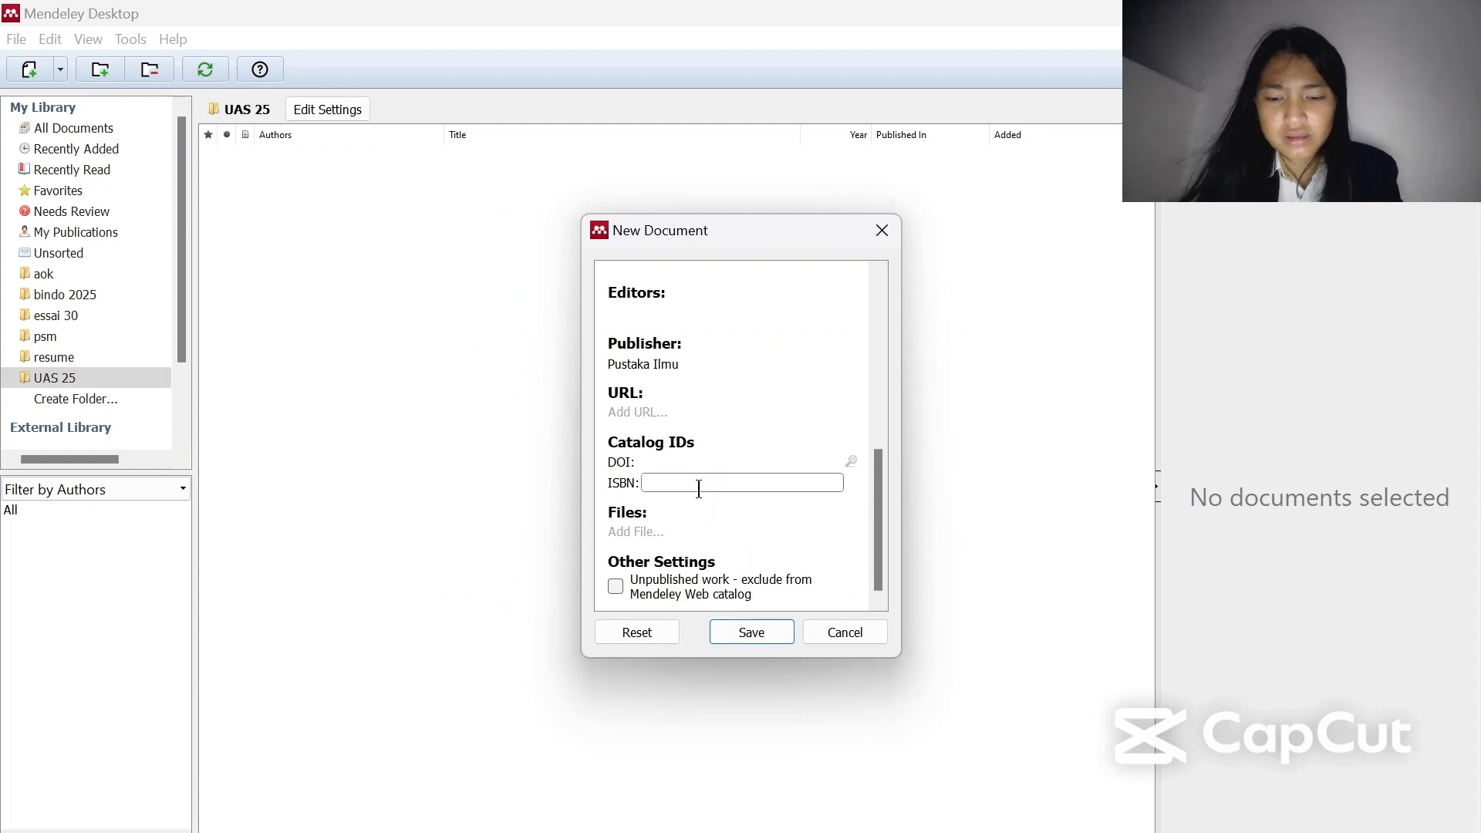
key("ctrl+v")
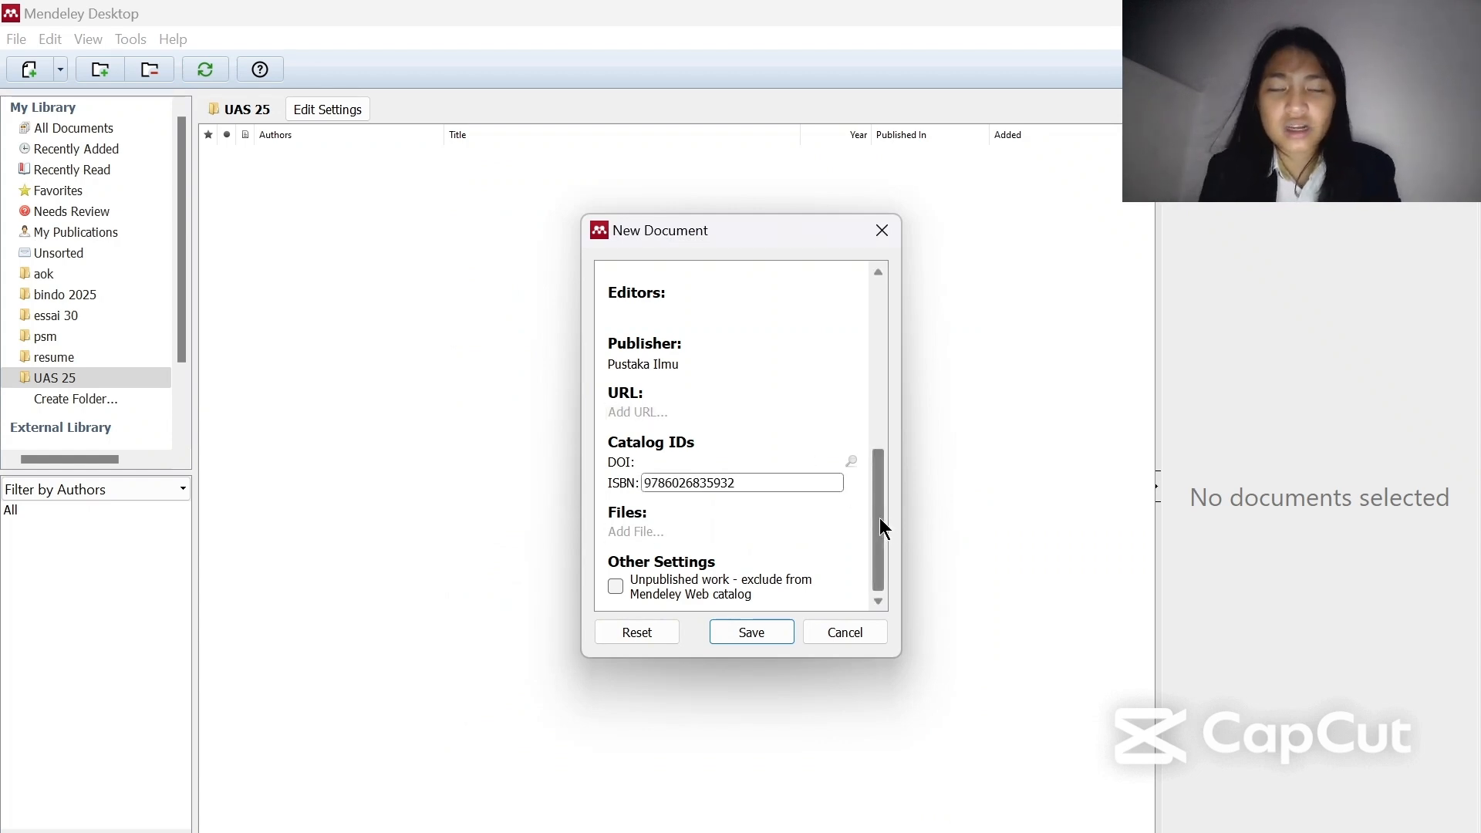
left_click_drag(879, 517, 893, 426)
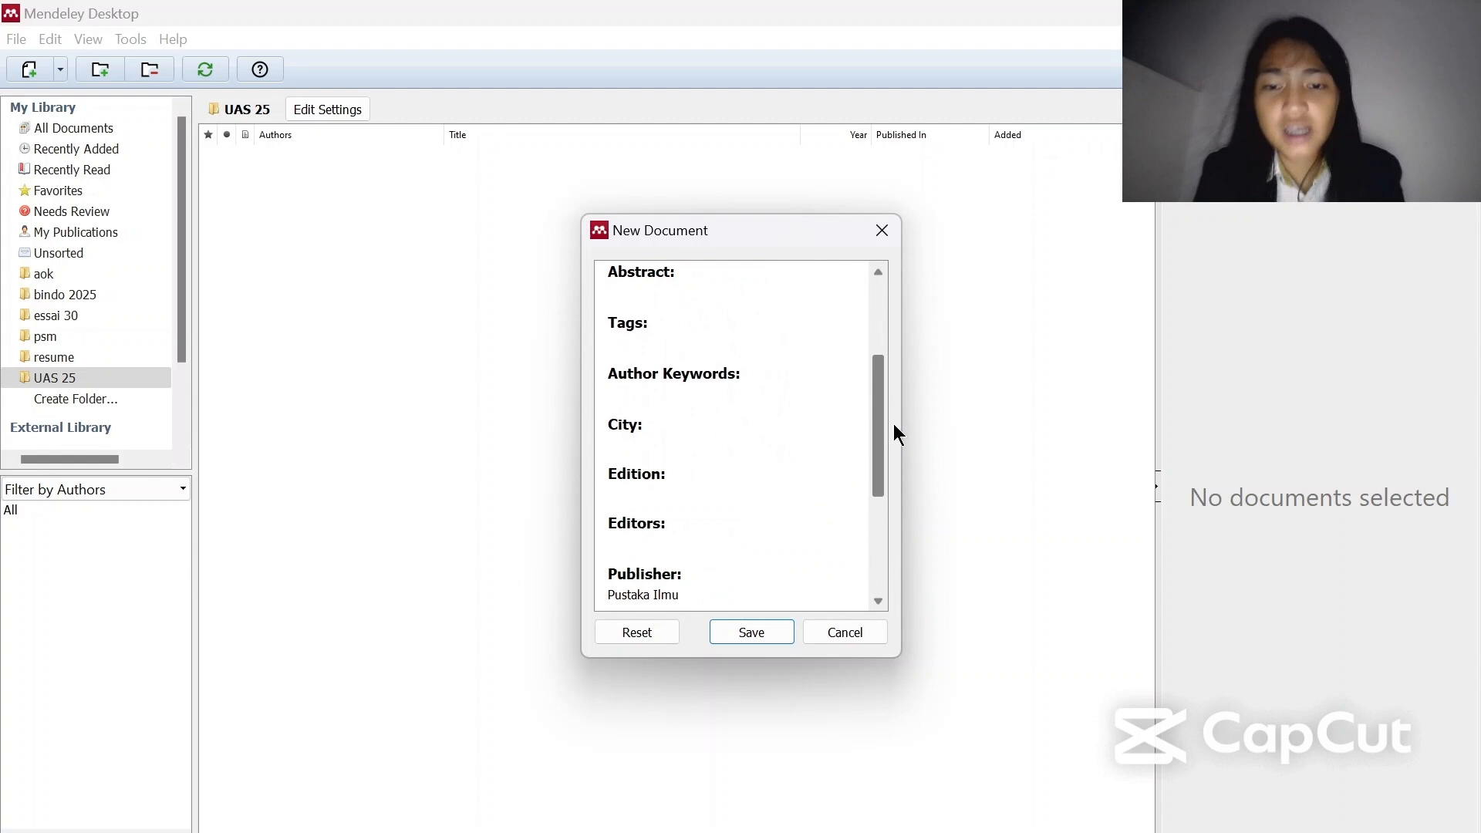
left_click(742, 631)
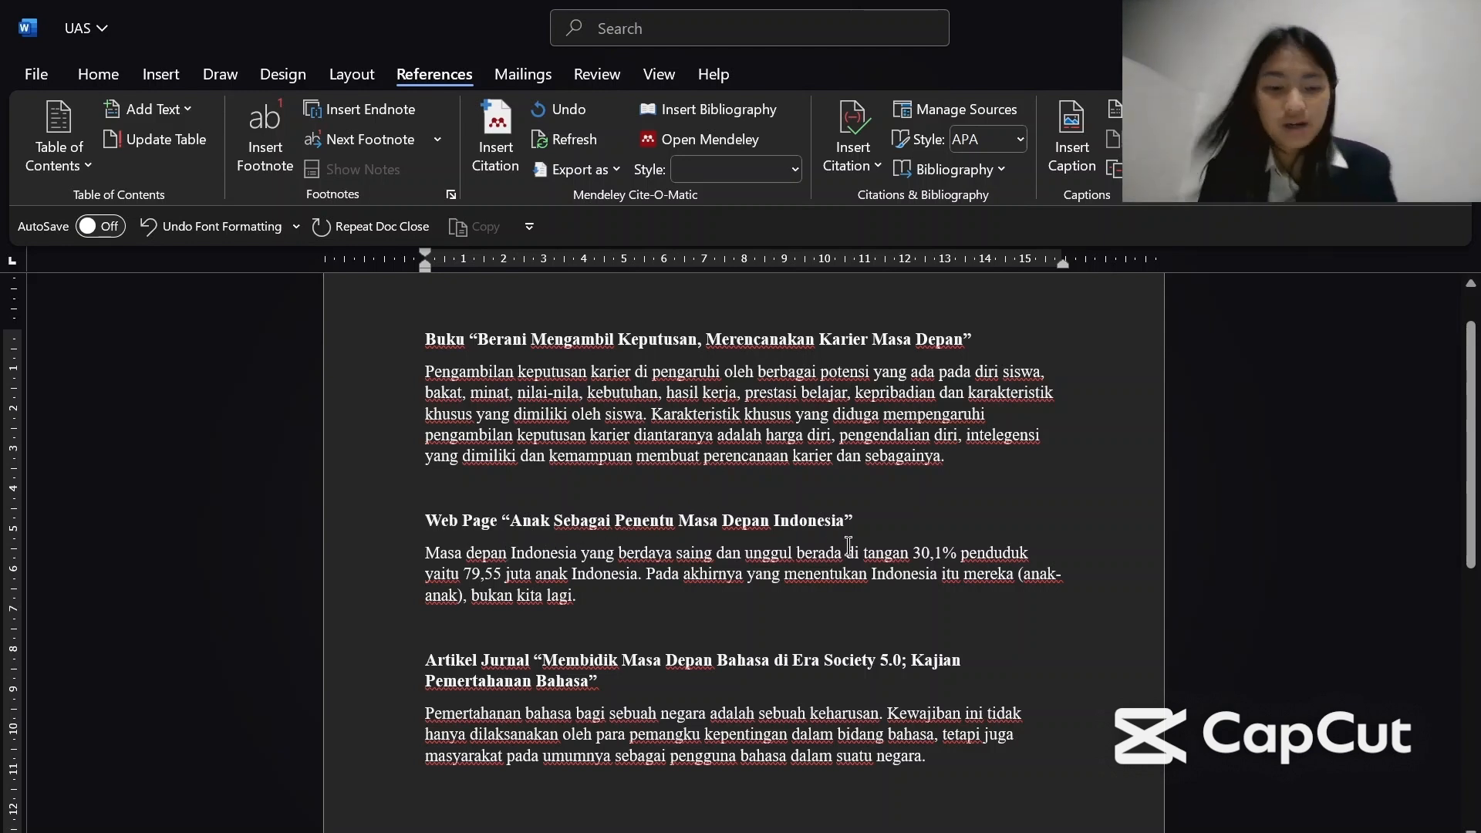
Return to Mendeley and start a new manual entry in the UAS 25 folder with the type Journal Article
left_click(1014, 829)
scroll(732, 543, "down", 3)
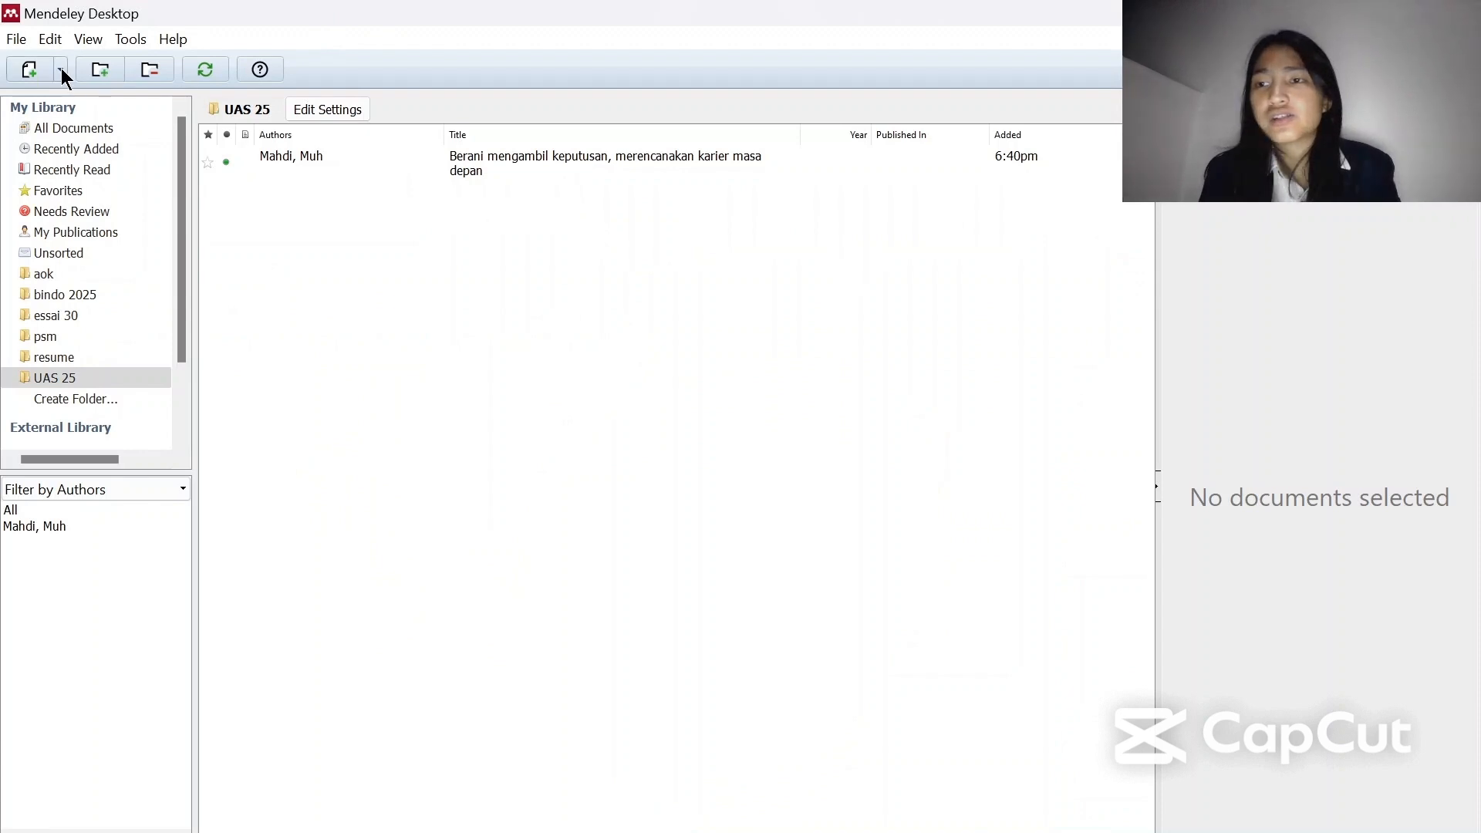
left_click(60, 70)
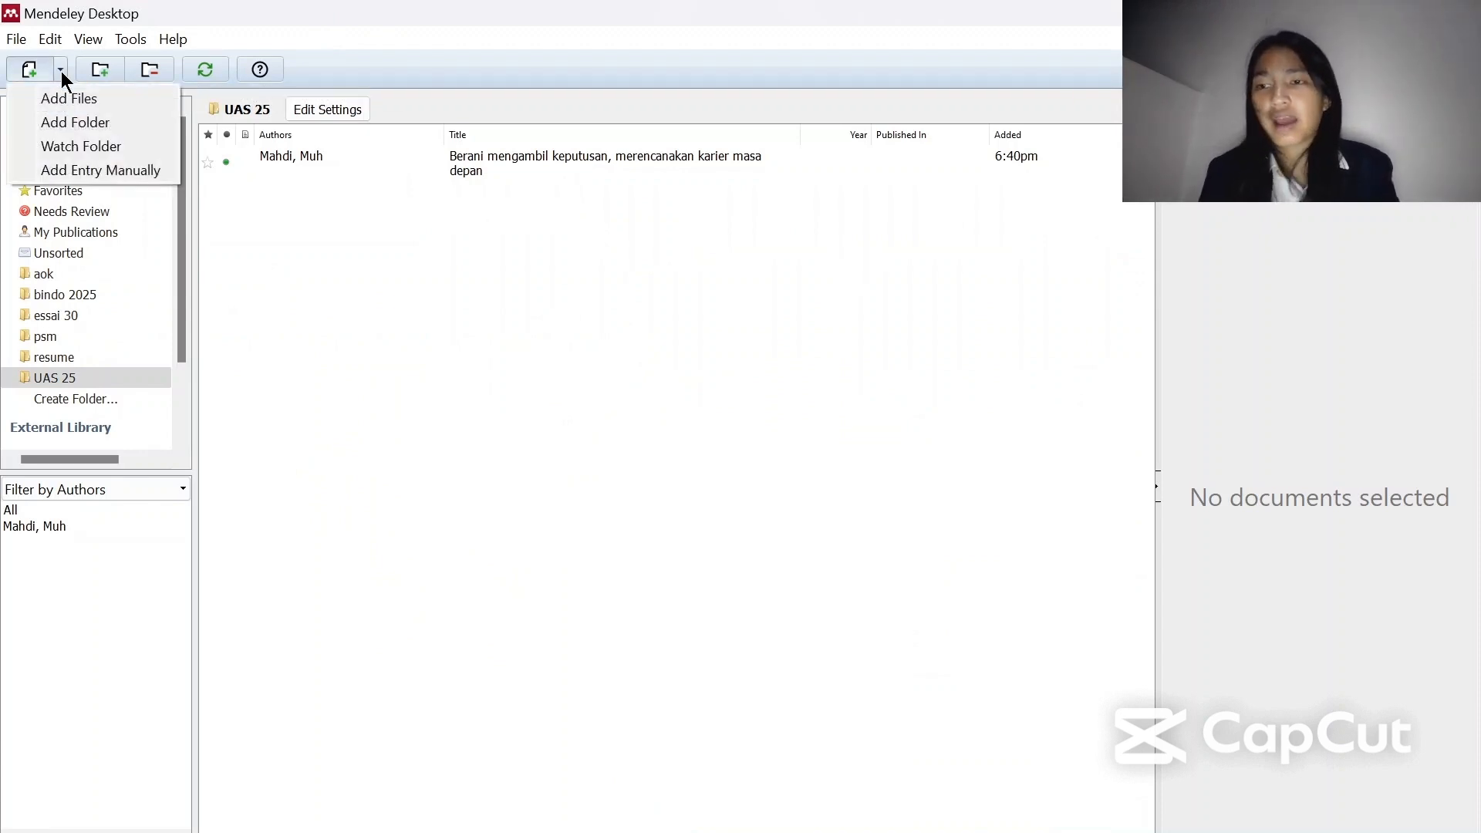
left_click(63, 172)
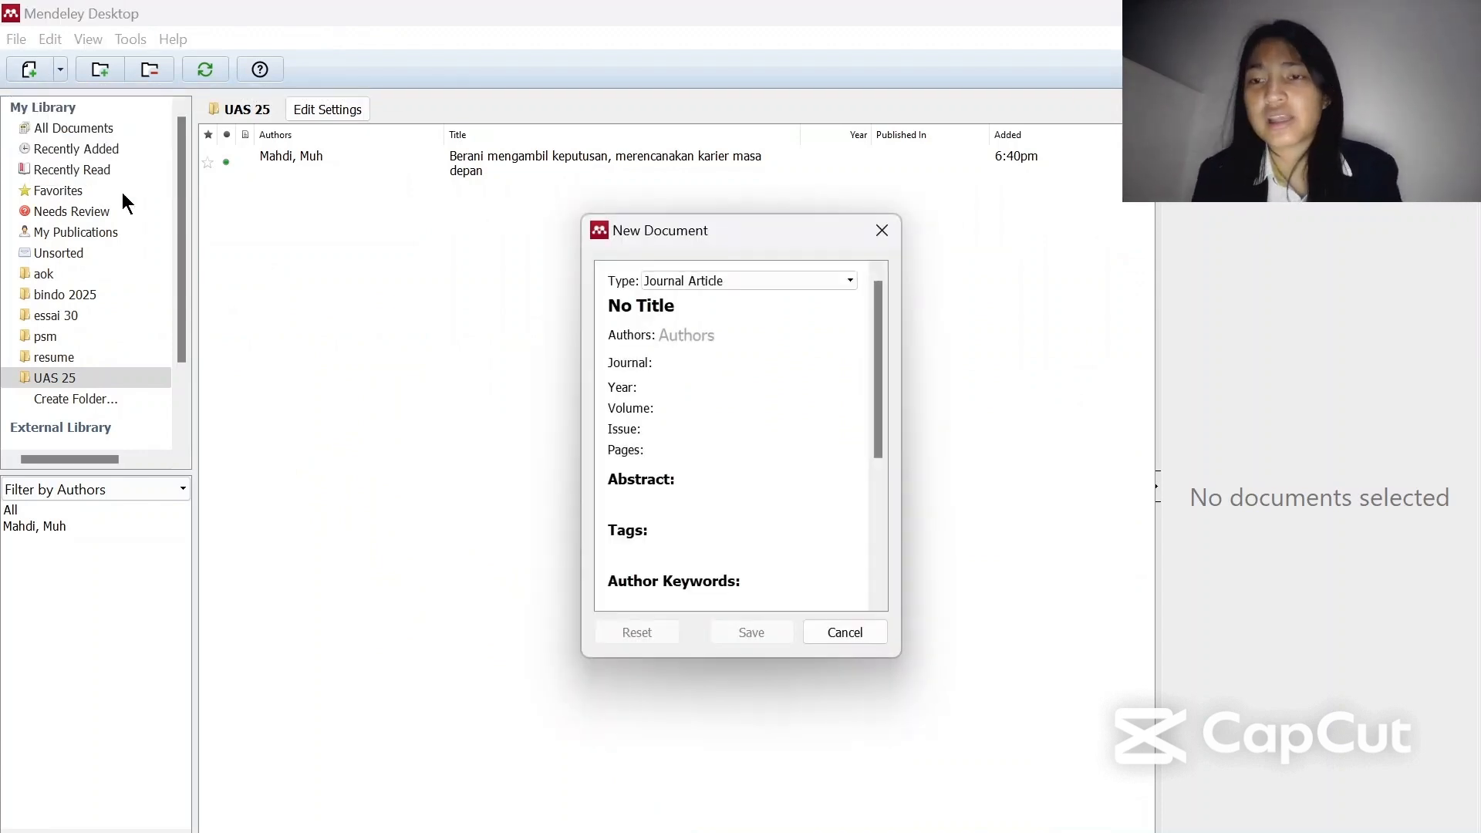
left_click(777, 282)
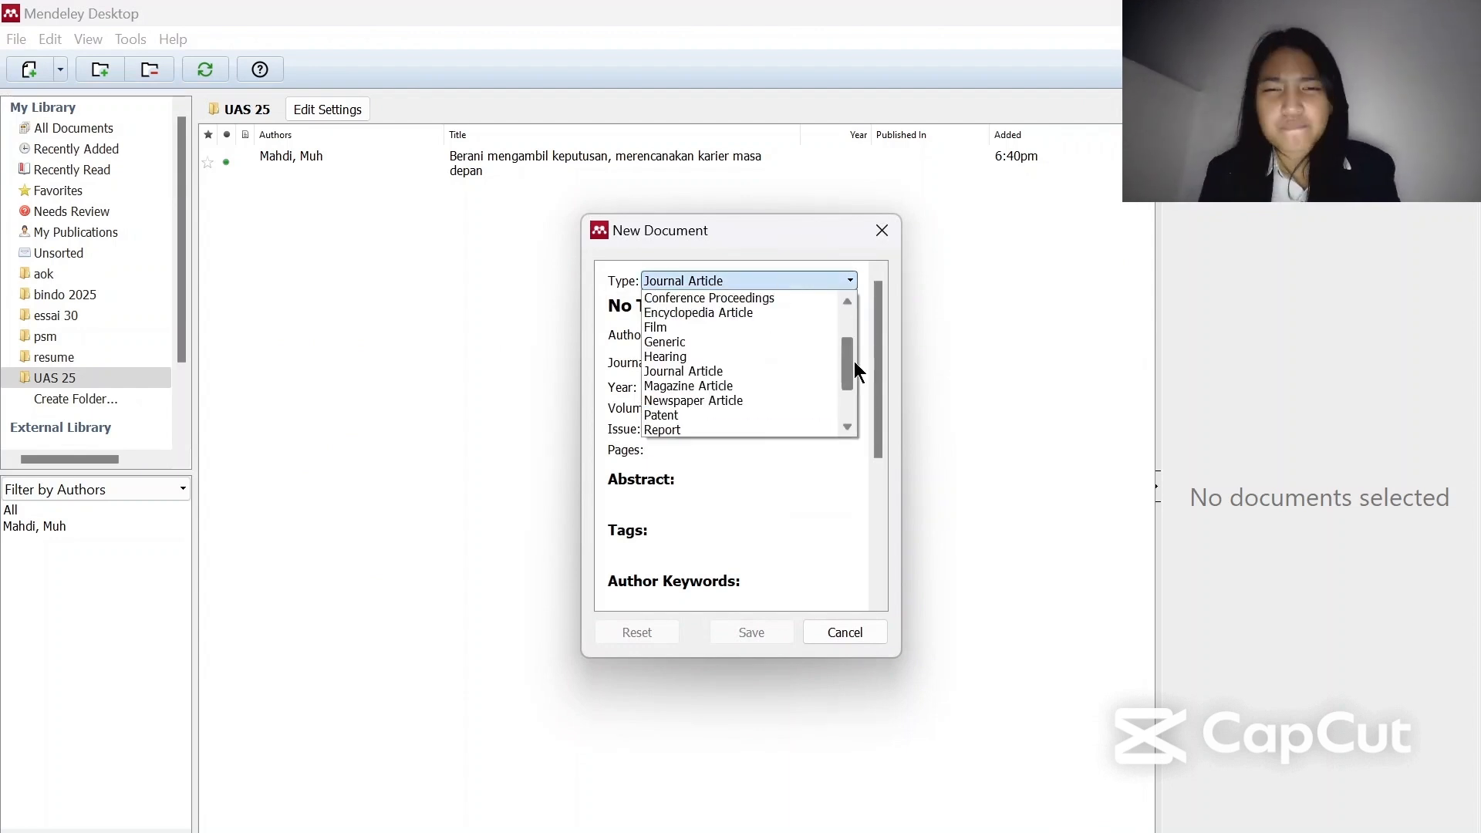
mouse_move(854, 361)
left_mouse_down()
mouse_move(849, 392)
mouse_move(849, 372)
left_mouse_up()
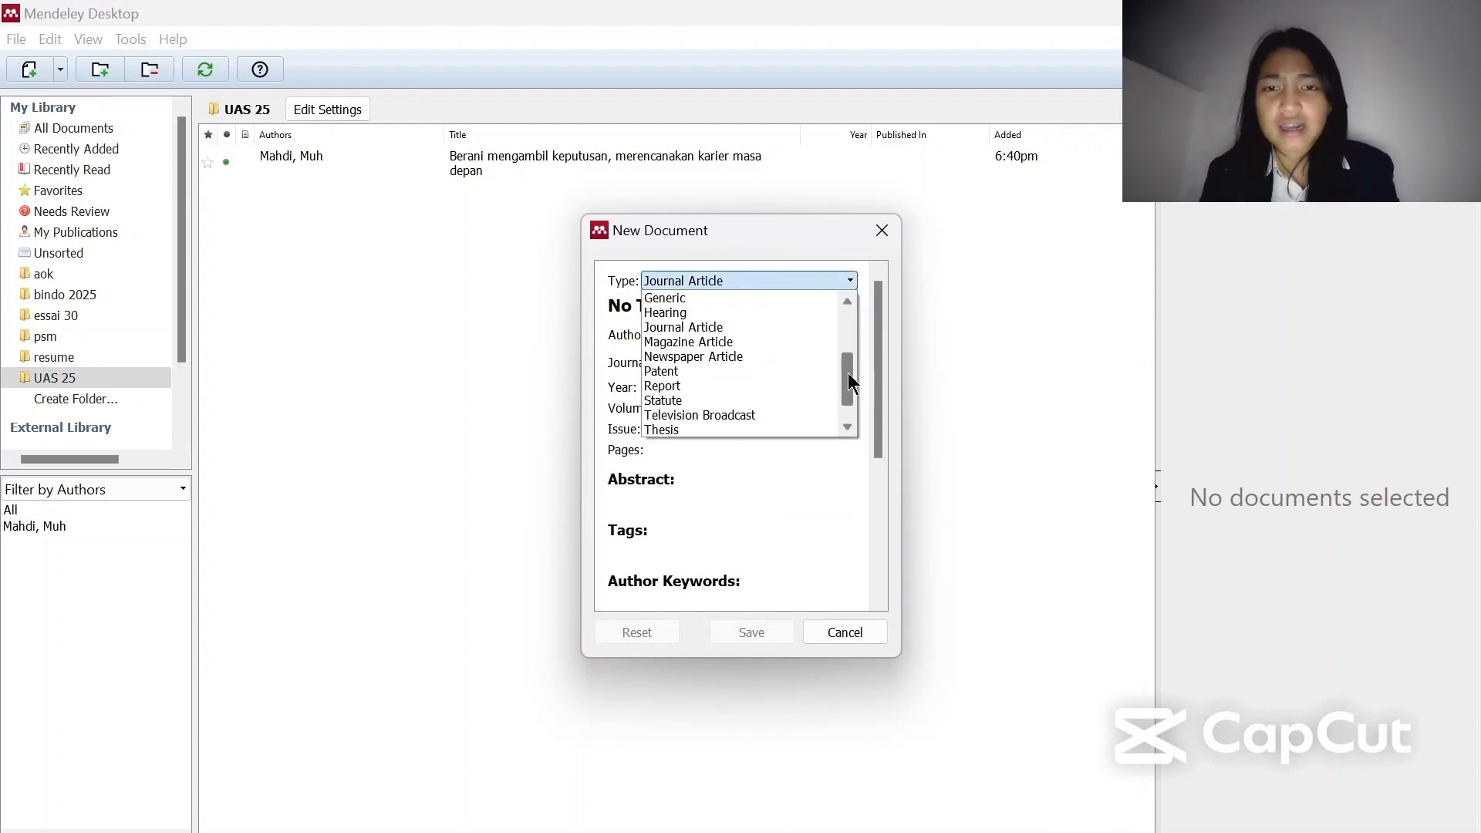
left_click(715, 324)
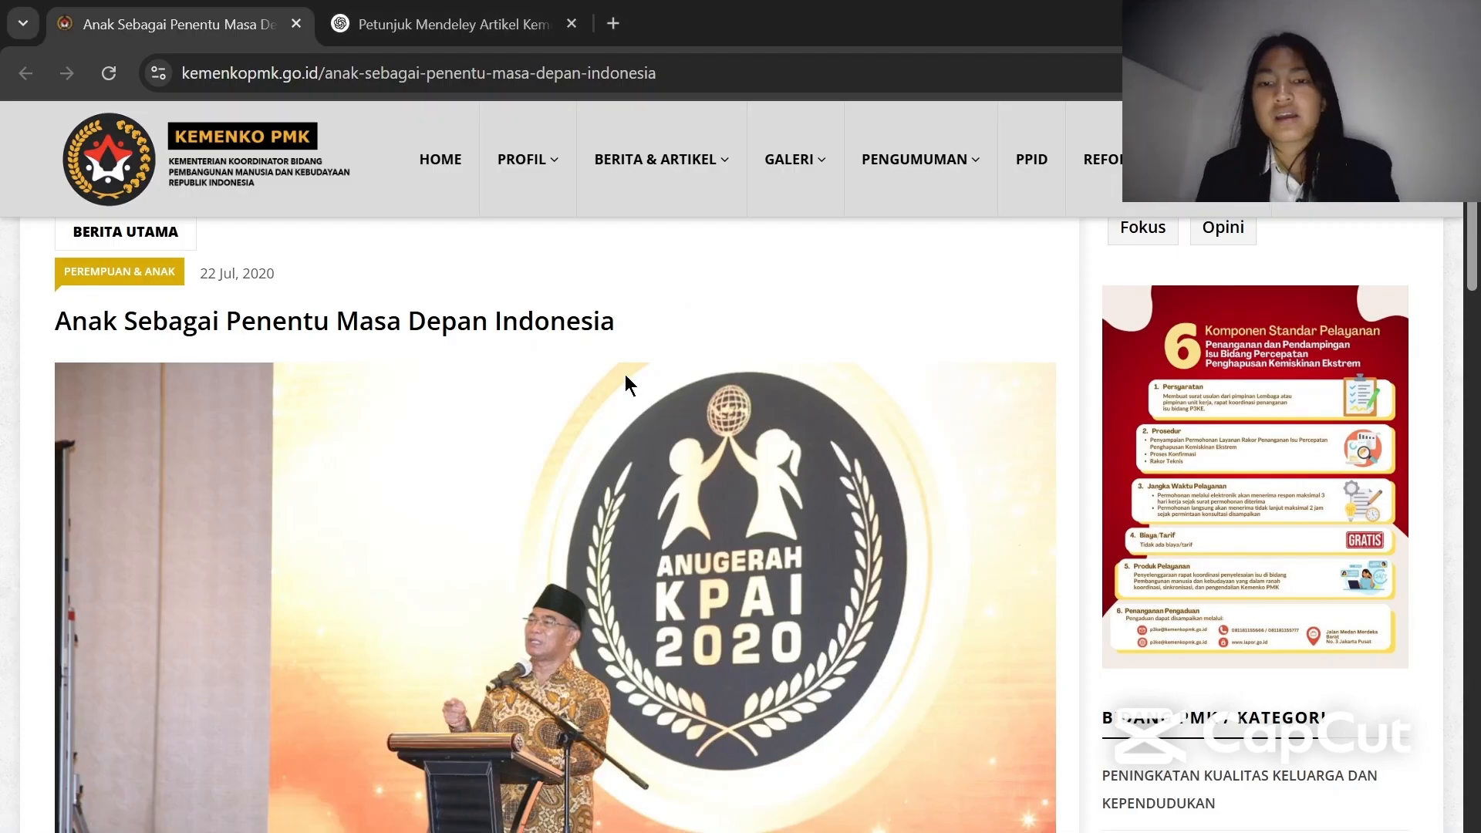
Copy the title "Anak Sebagai Penentu Masa Depan Indonesia" from the Kemenko PMK web page into the new Mendeley entry's title
scroll(618, 347, "down", 1)
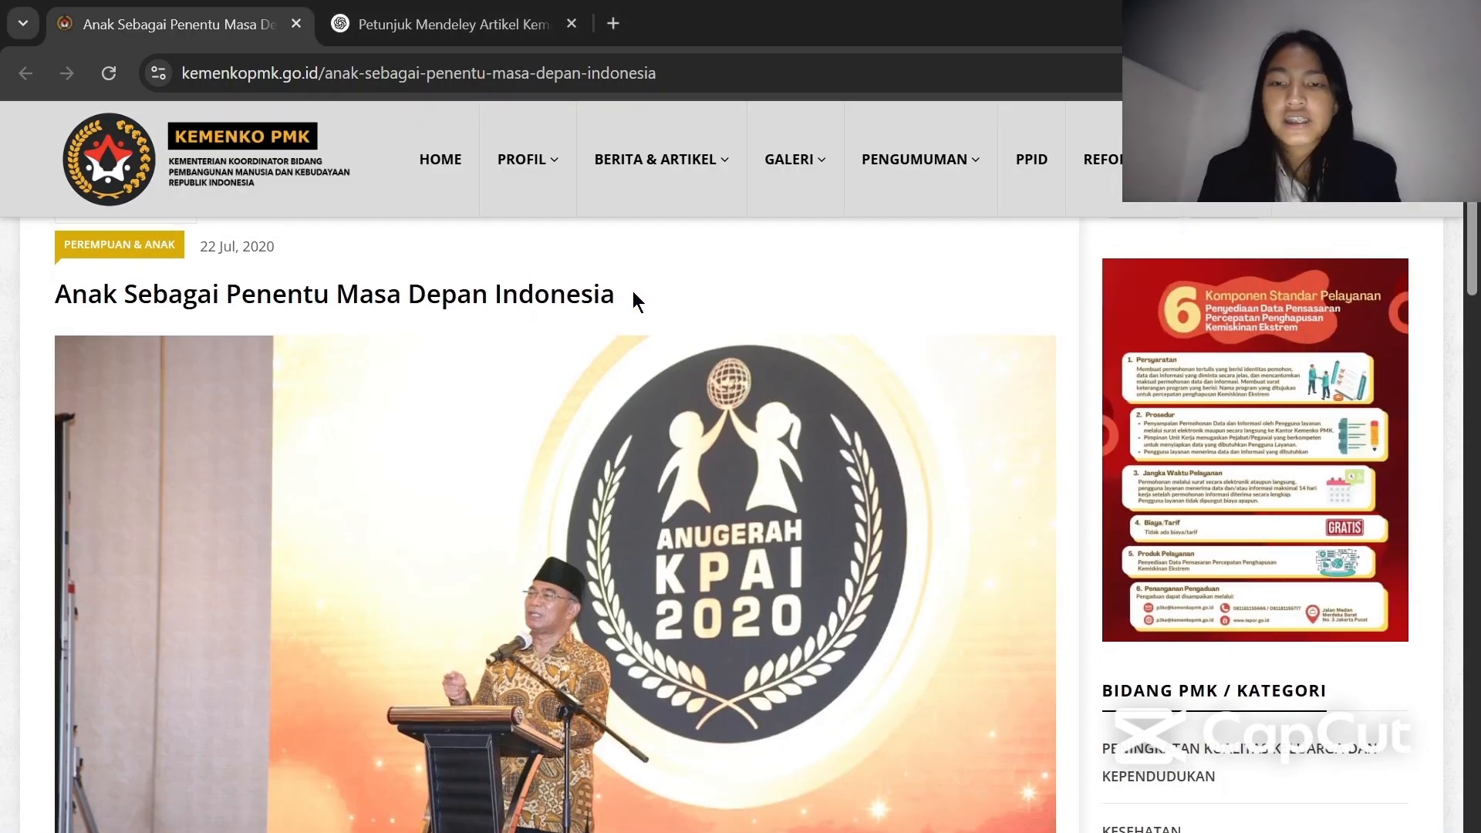
left_click_drag(633, 290, 61, 288)
key("ctrl+c")
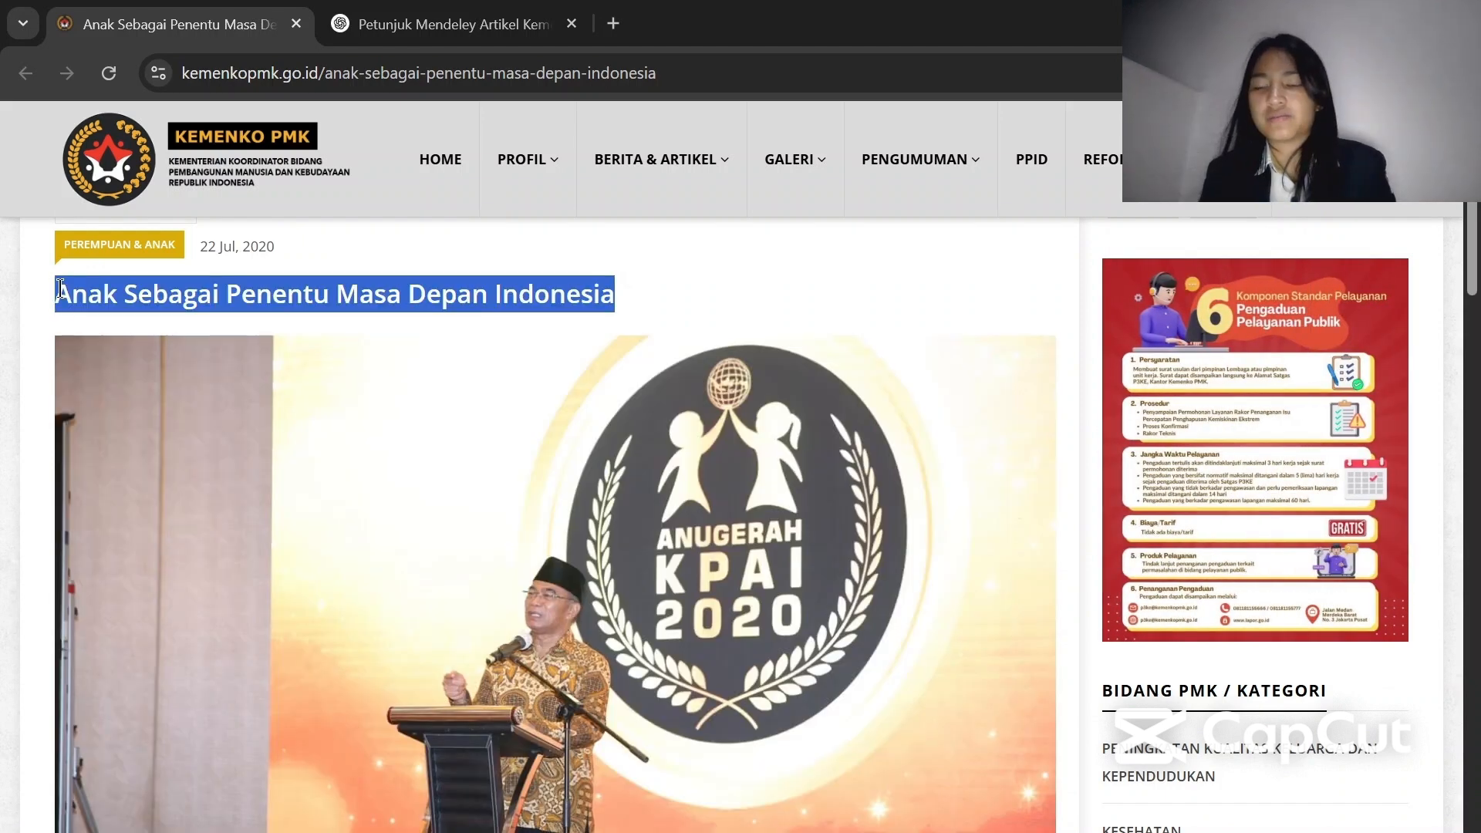
key("alt+Tab")
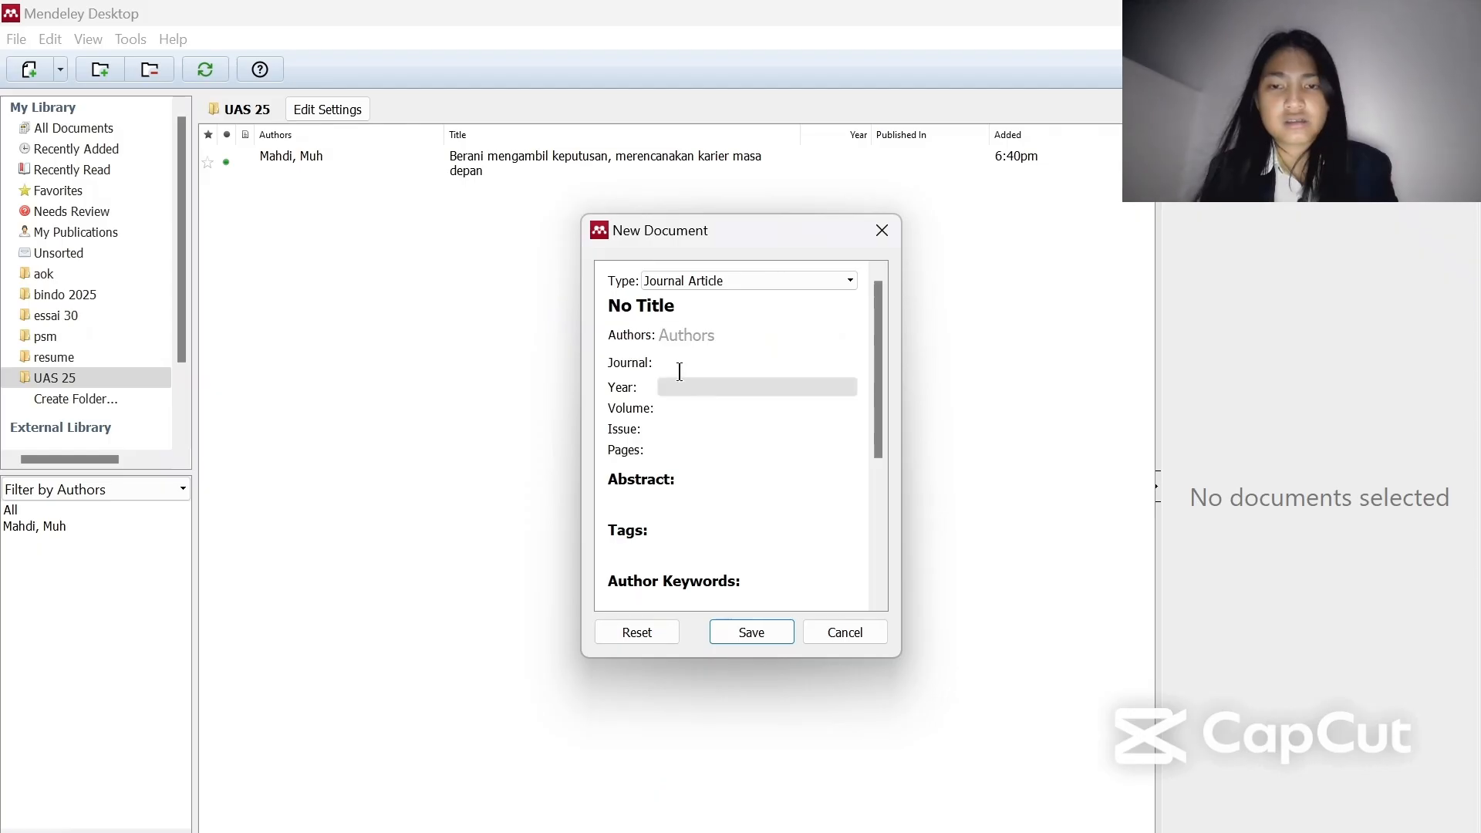
left_click(676, 306)
key("ctrl+v")
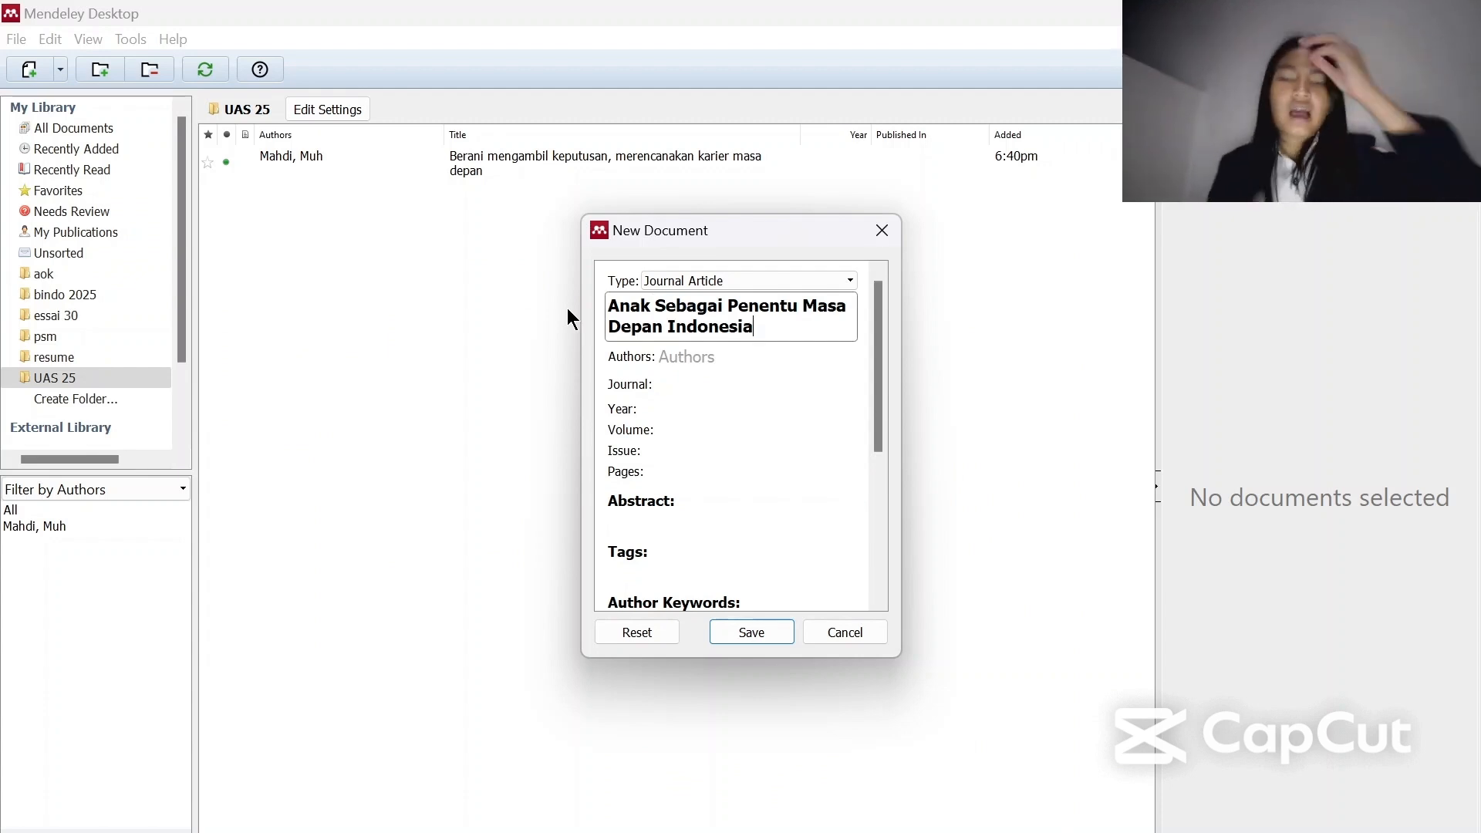
Convert the entry's title to sentence case so it reads "Anak sebagai penentu masa depan Indonesia"
left_click(665, 310)
key("BackSpace")
type("s")
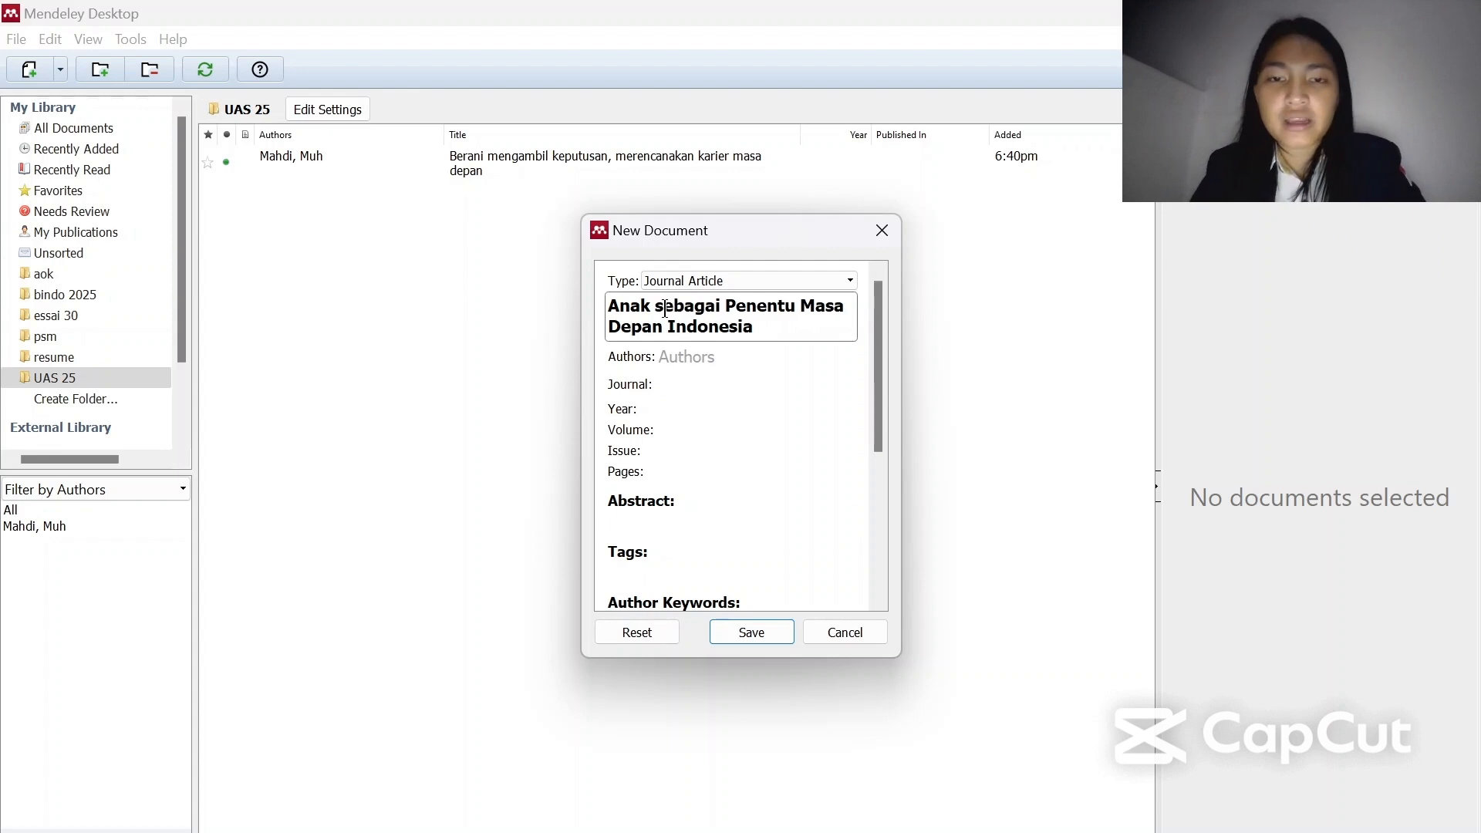
key("ctrl+Right")
key("Delete")
type("p")
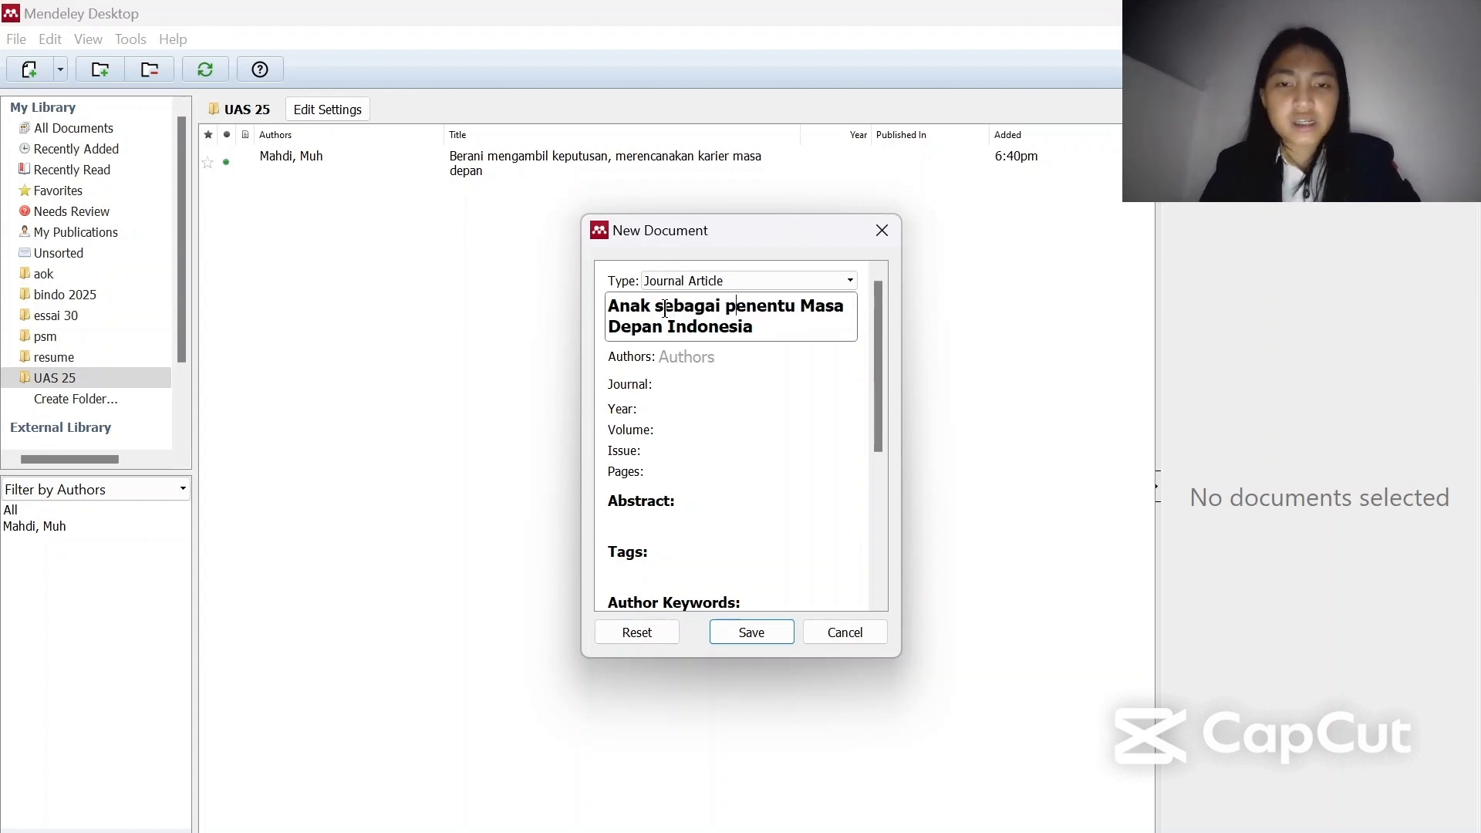
key("Delete")
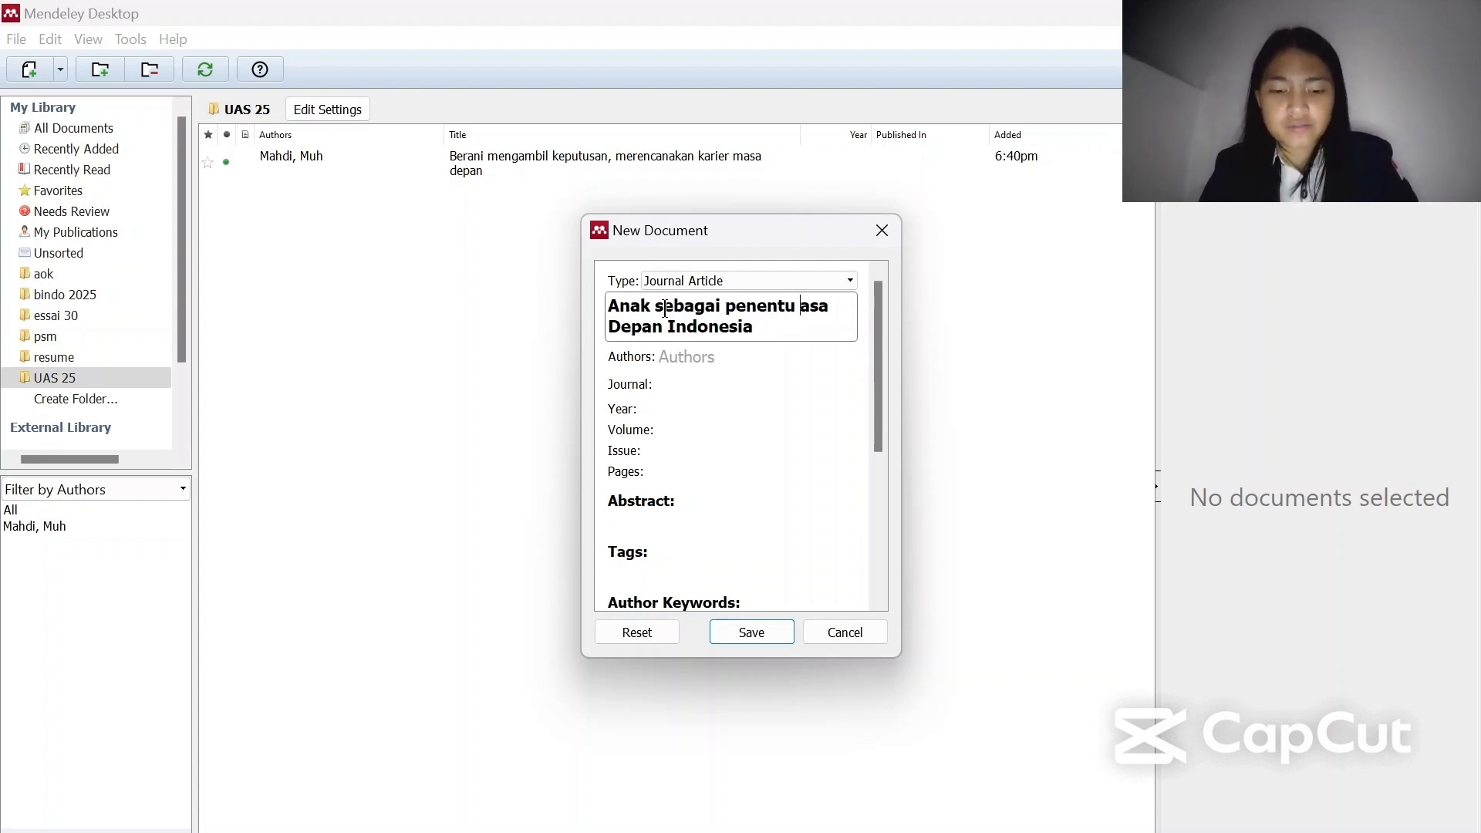
type("m")
key("ctrl+End")
key("Home")
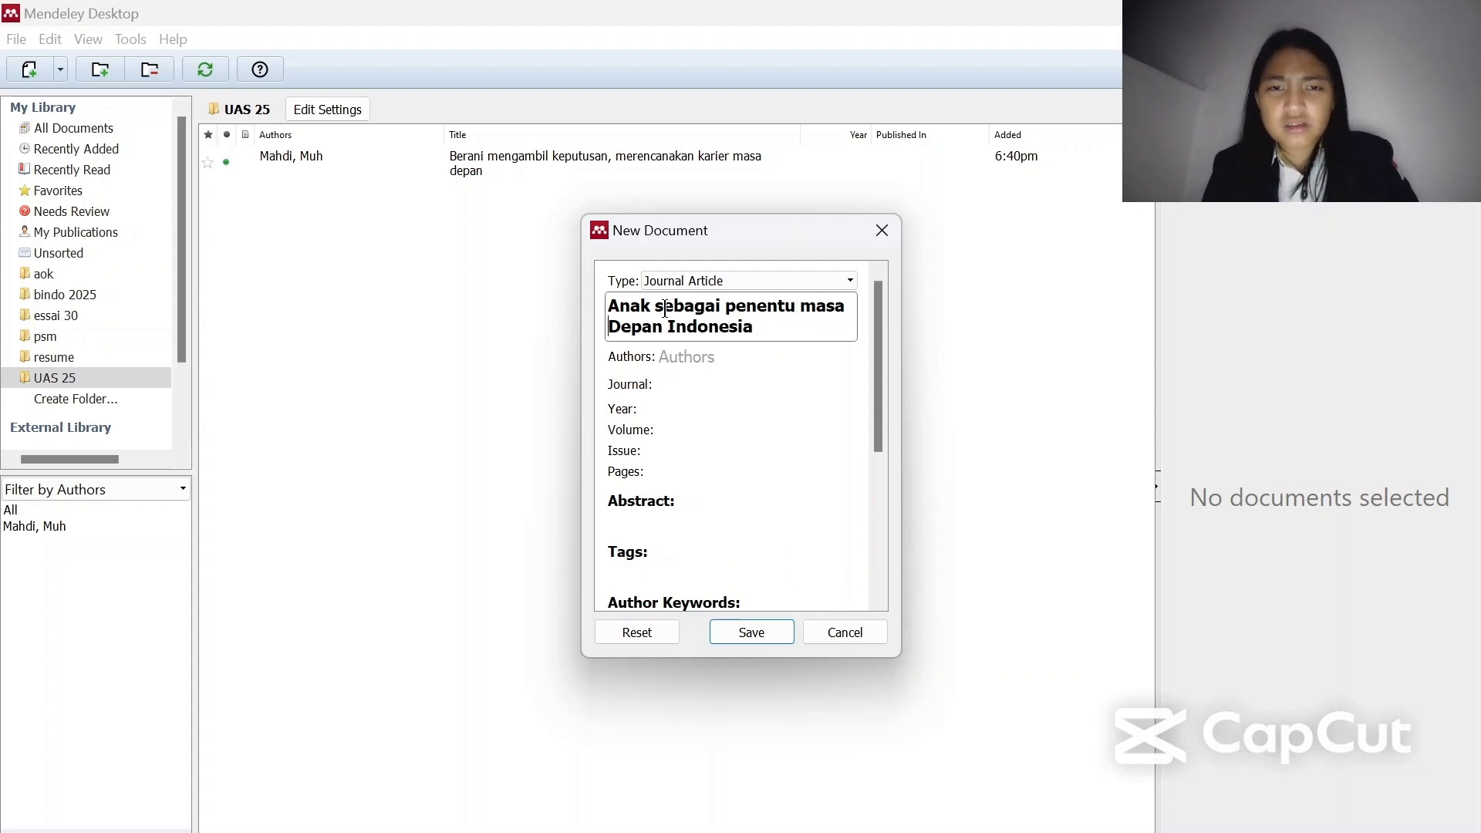
key("Delete")
type("d")
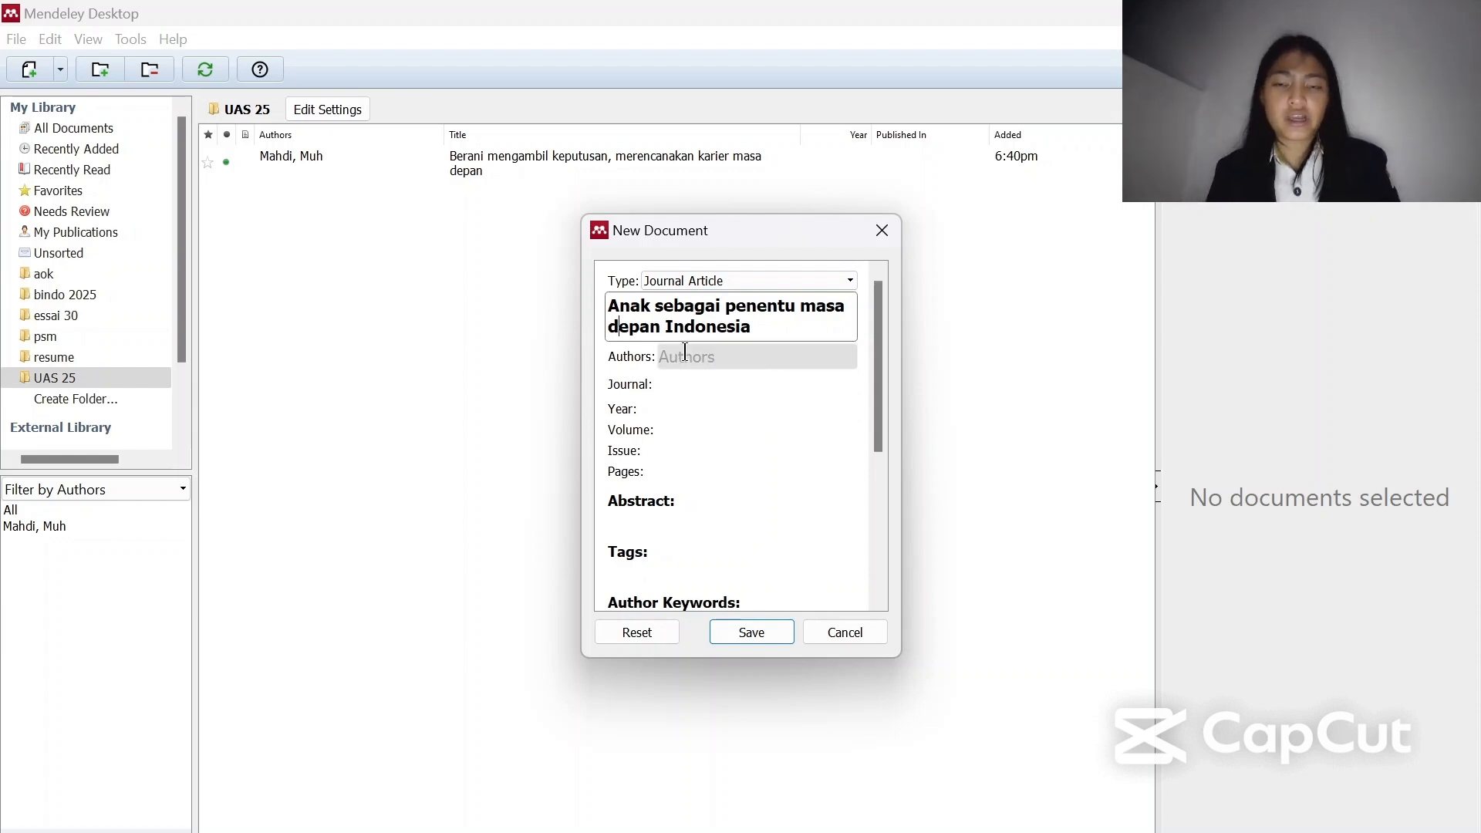
Copy the reporter's name from the end of the web article and enter it as the Mendeley entry's author, accepting the institution/organization suggestion
left_click(980, 763)
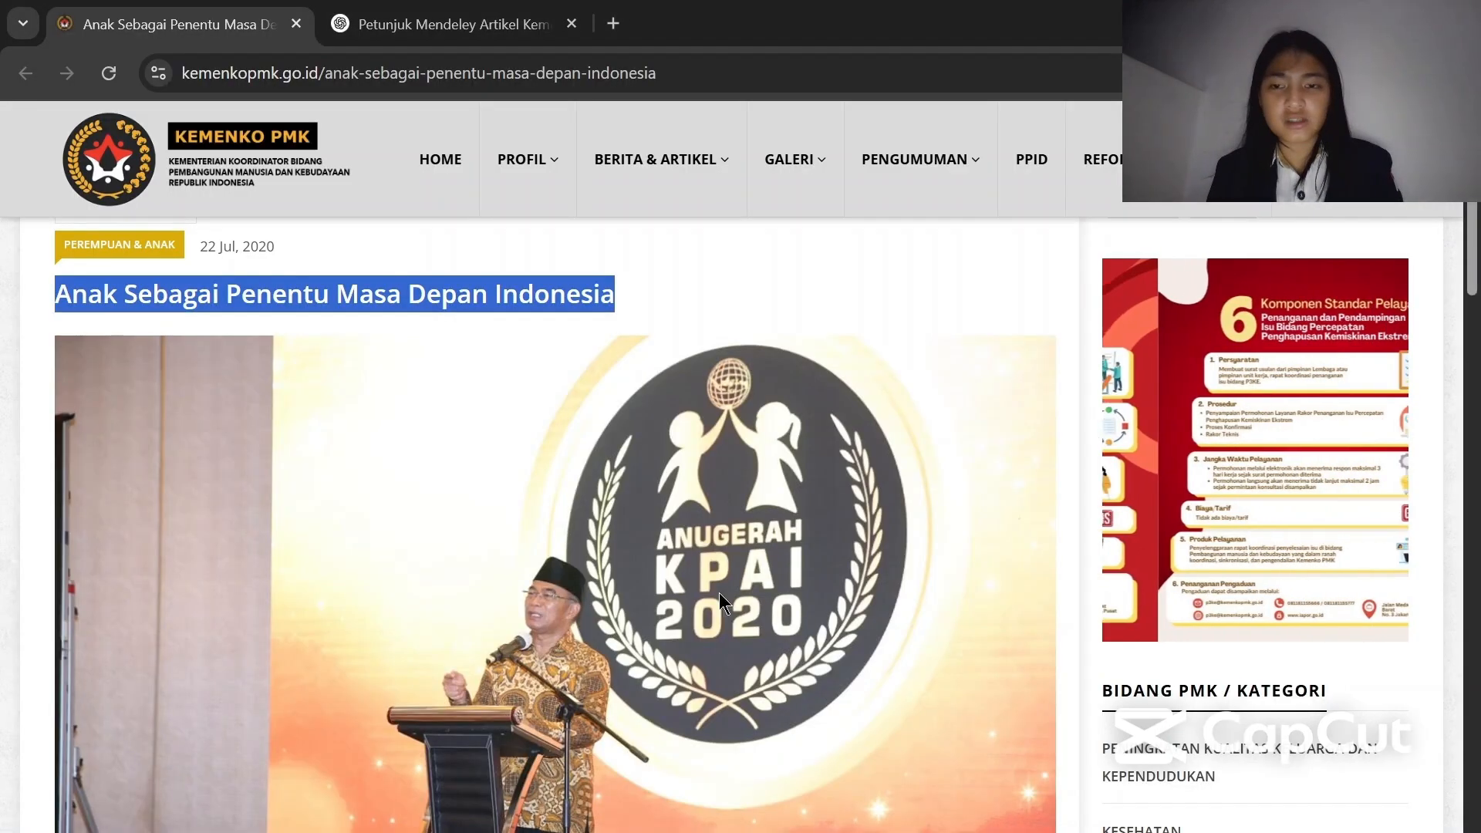
scroll(711, 572, "down", 10)
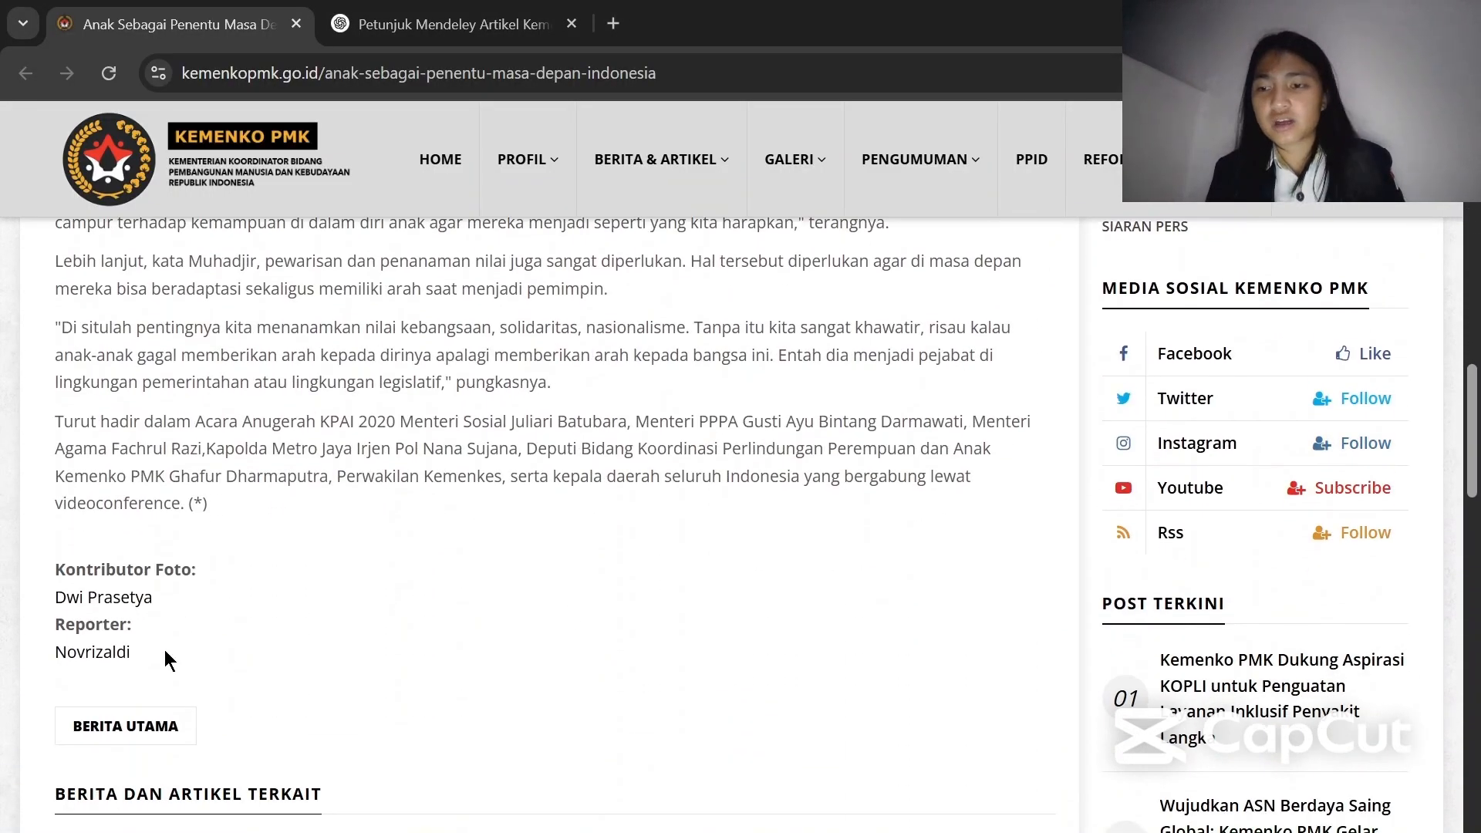
left_click_drag(137, 650, 48, 652)
key("ctrl+c")
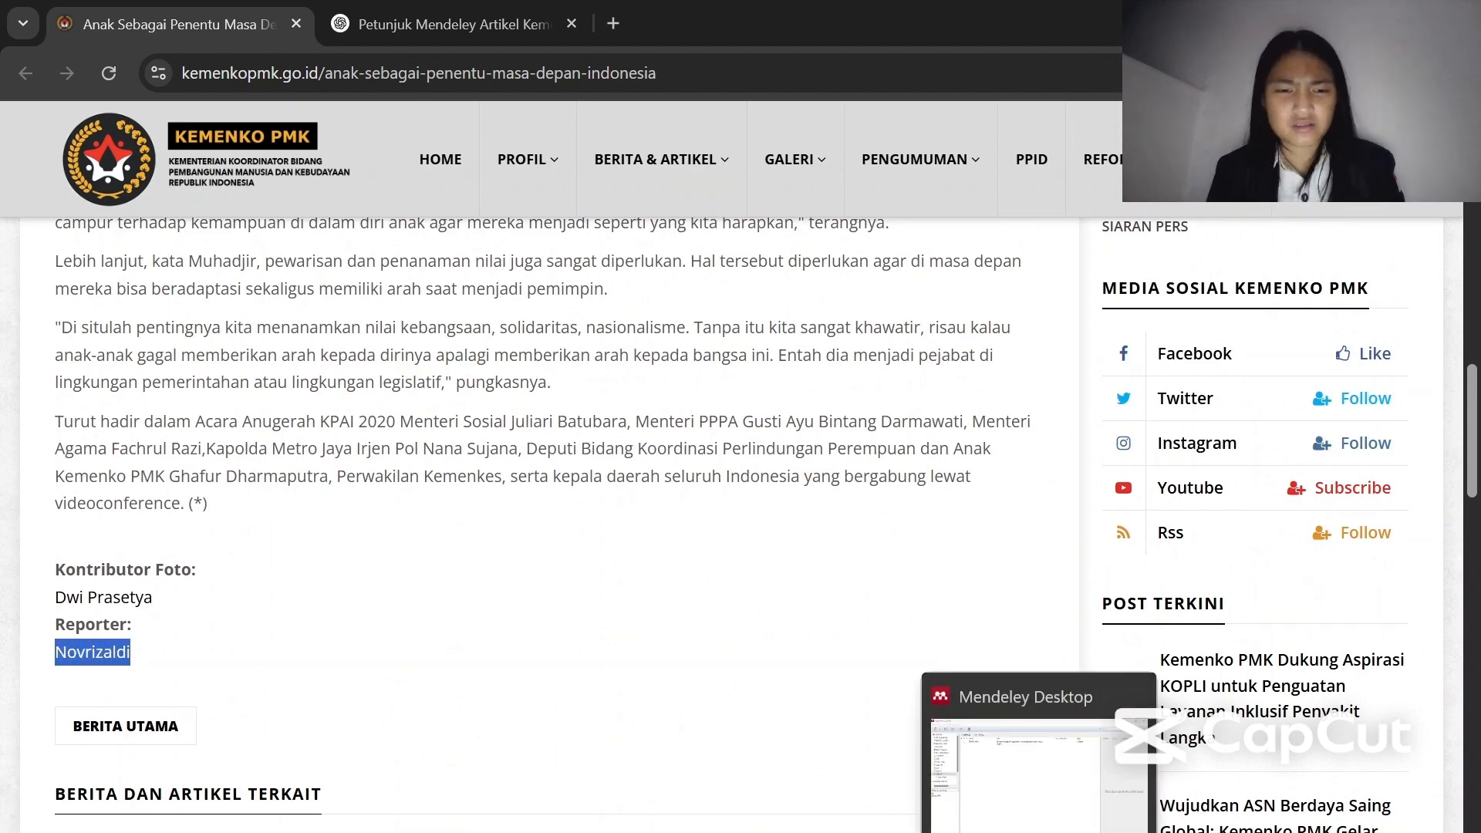
left_click(1002, 764)
left_click(766, 358)
key("ctrl+v")
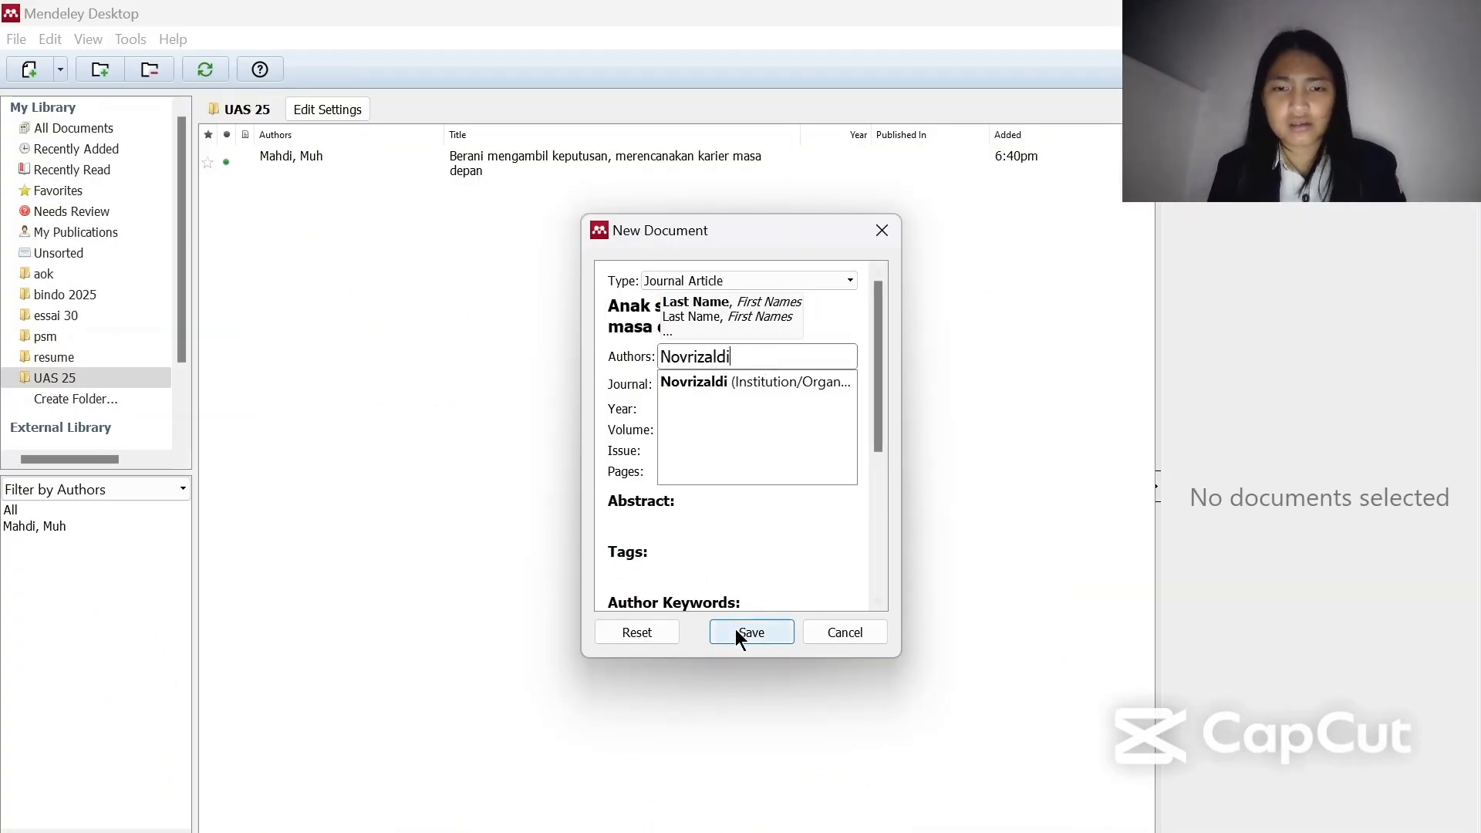
left_click(760, 382)
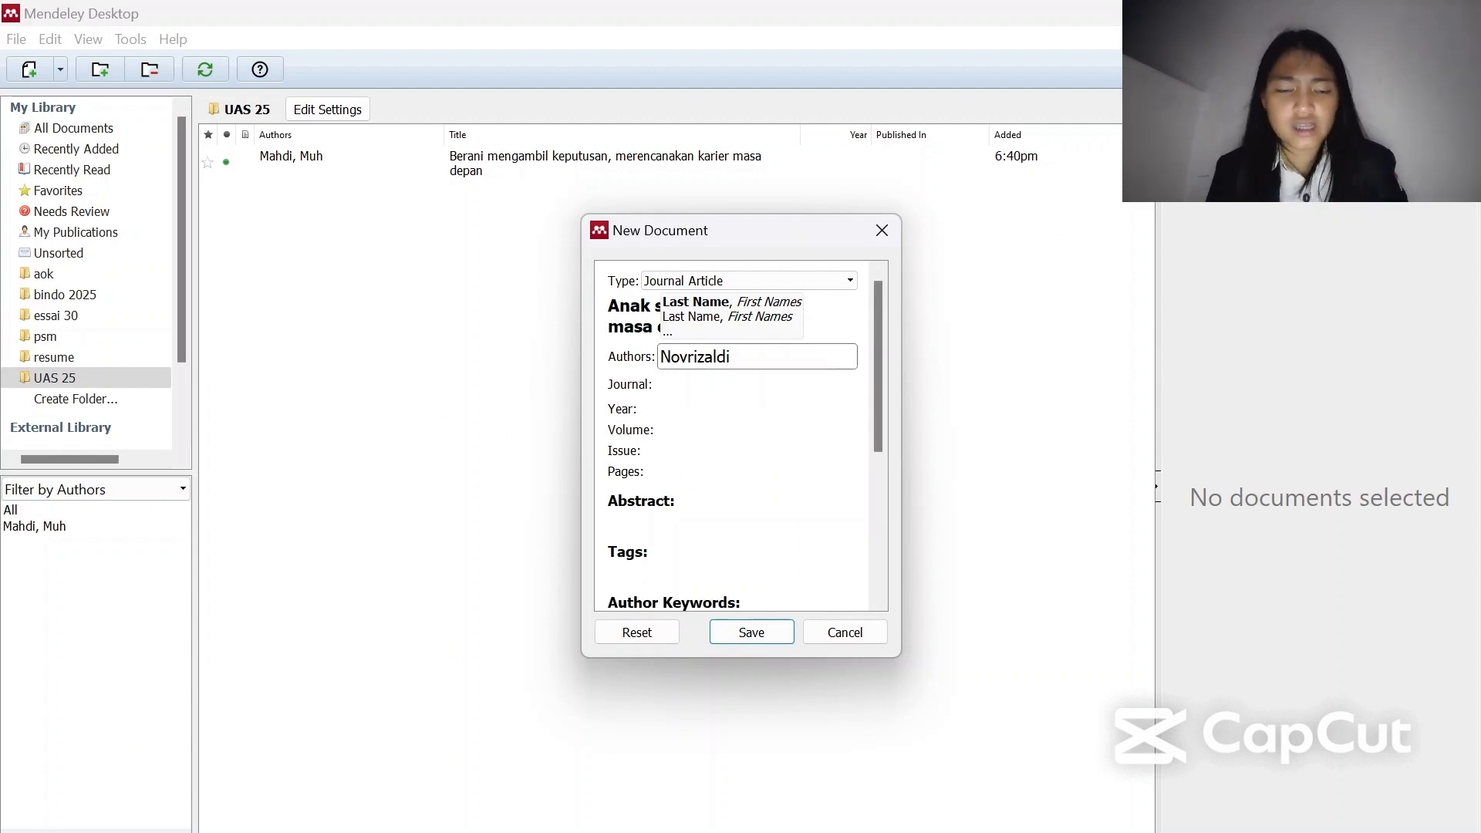
Check the publication date at the top of the web article and set the Mendeley entry's year to 2020
mouse_move(938, 831)
left_click(937, 756)
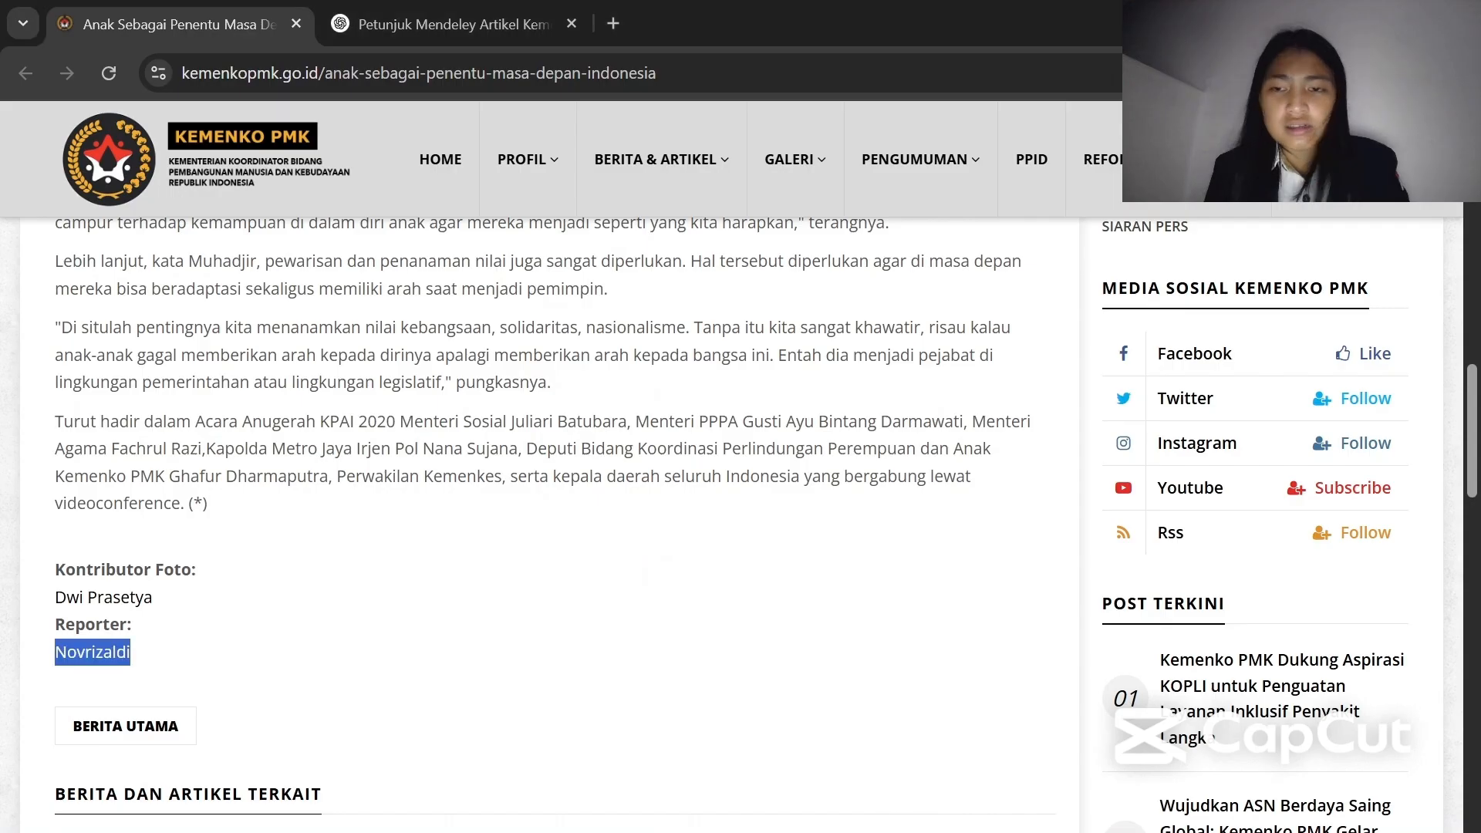
scroll(672, 437, "up", 12)
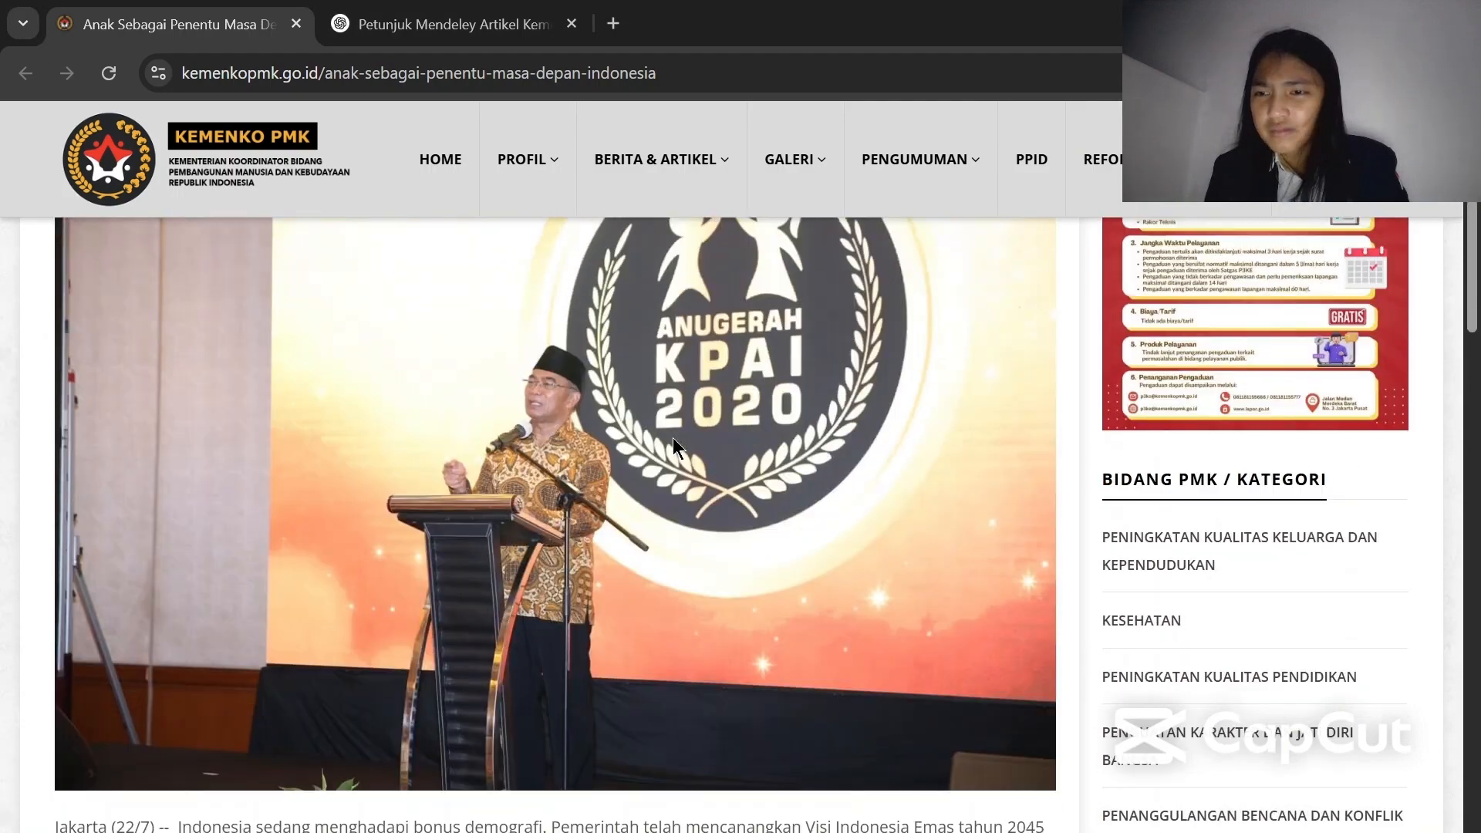
scroll(473, 583, "up", 6)
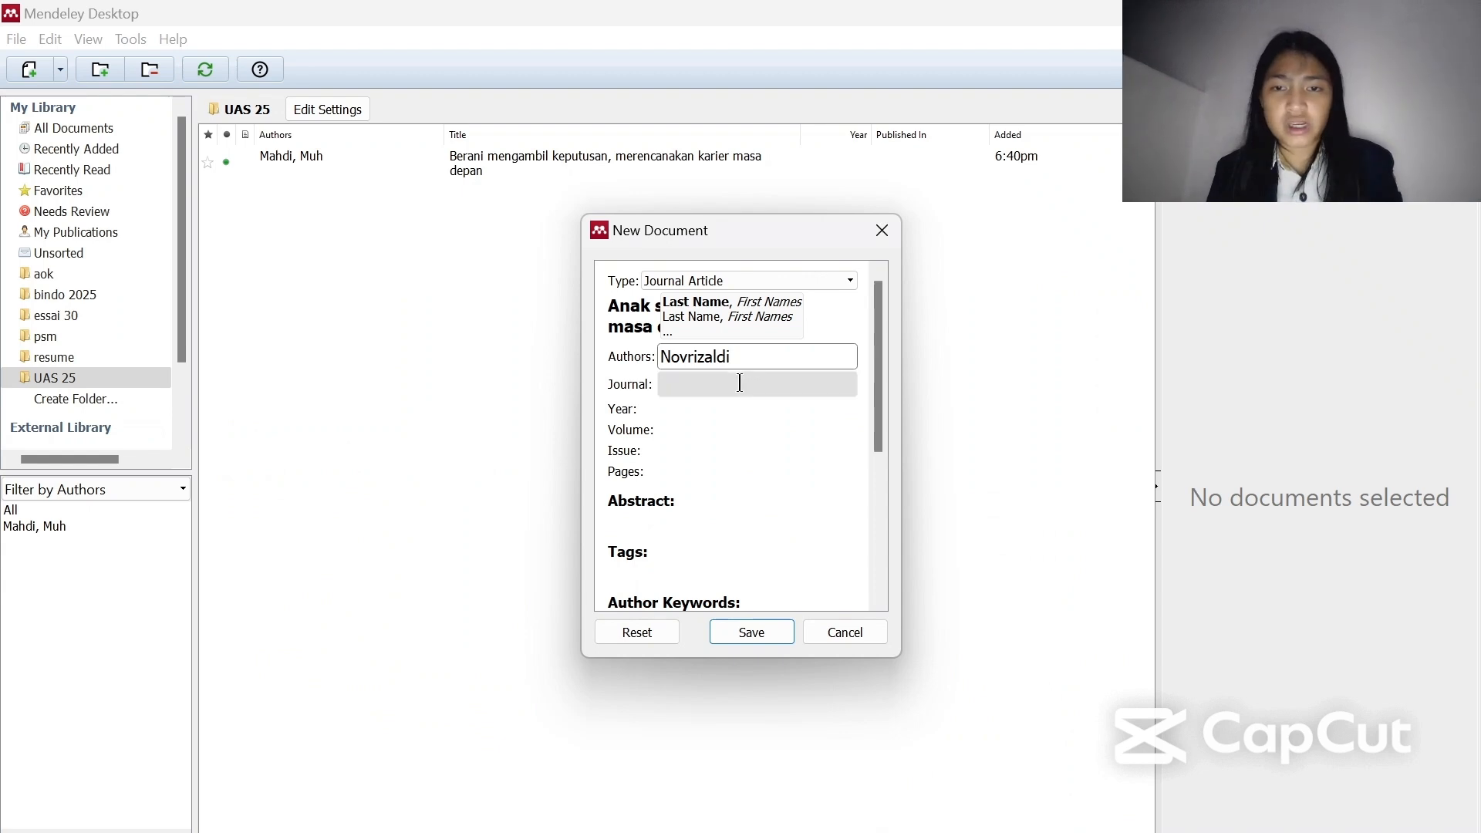
left_click(702, 414)
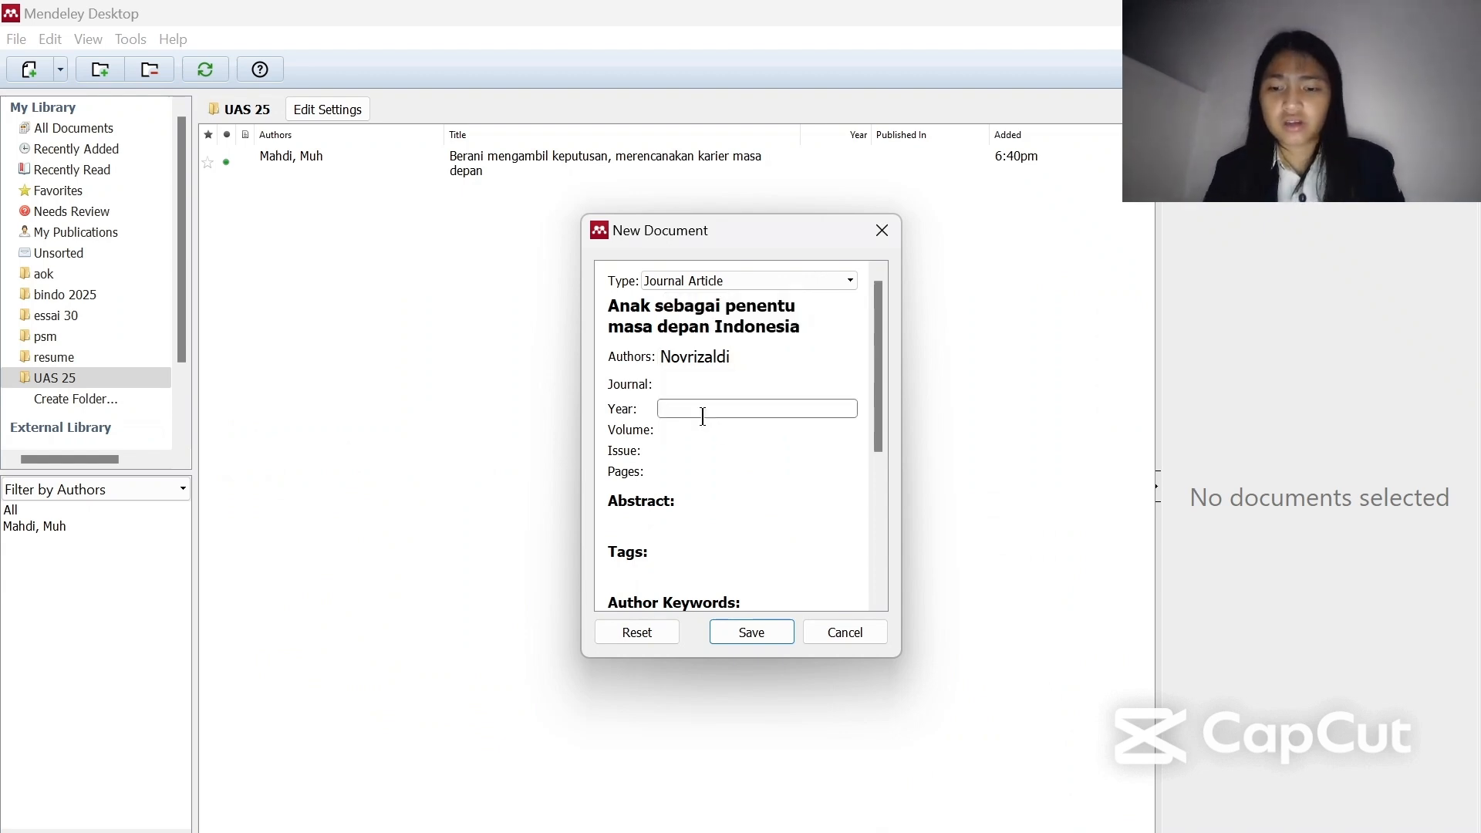
type("2020")
Copy the web address of the Kemenko PMK article from the browser into the Mendeley entry's URL and save the entry
left_click_drag(886, 392, 886, 466)
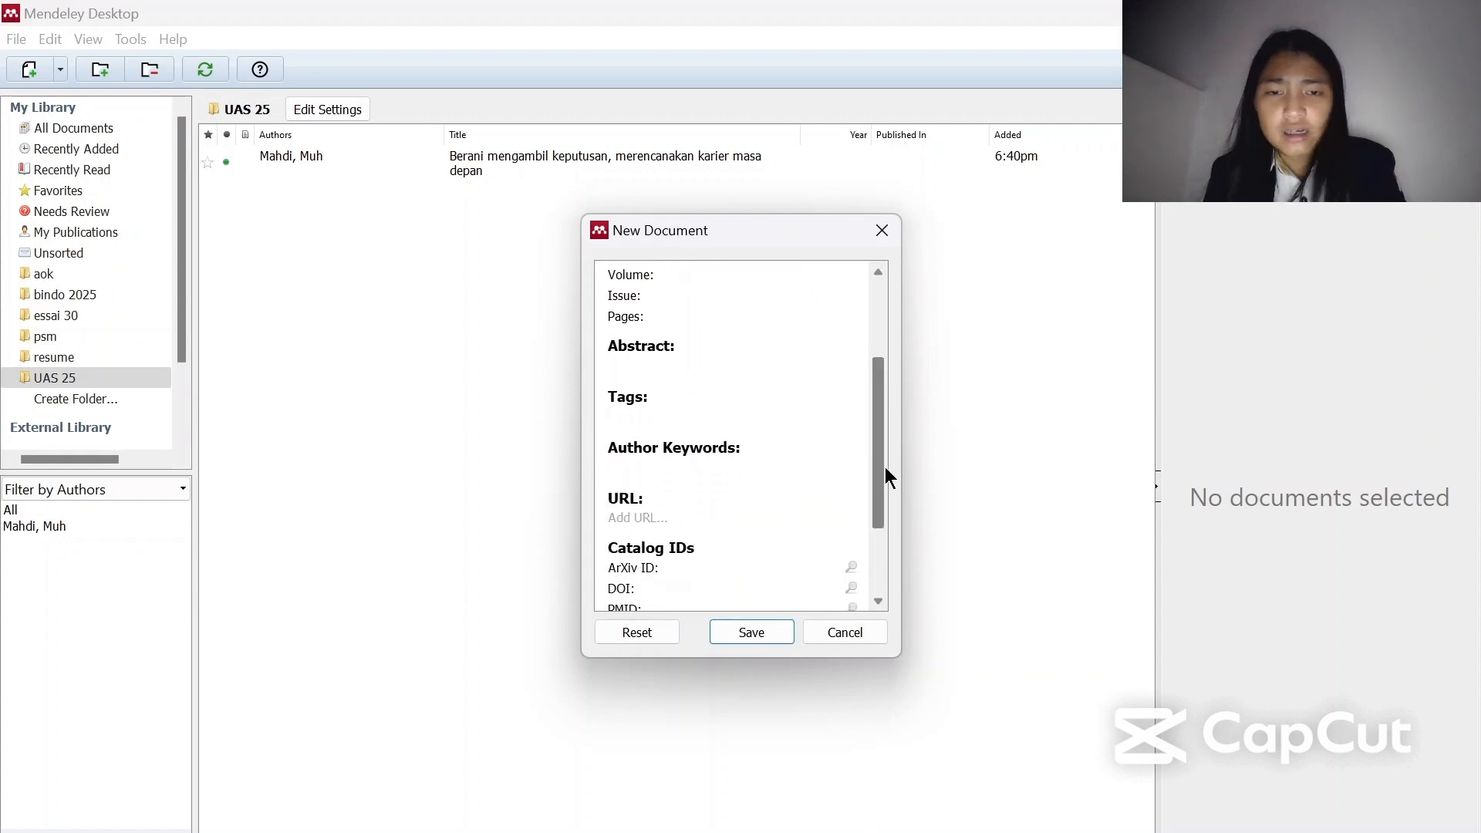
left_click(634, 517)
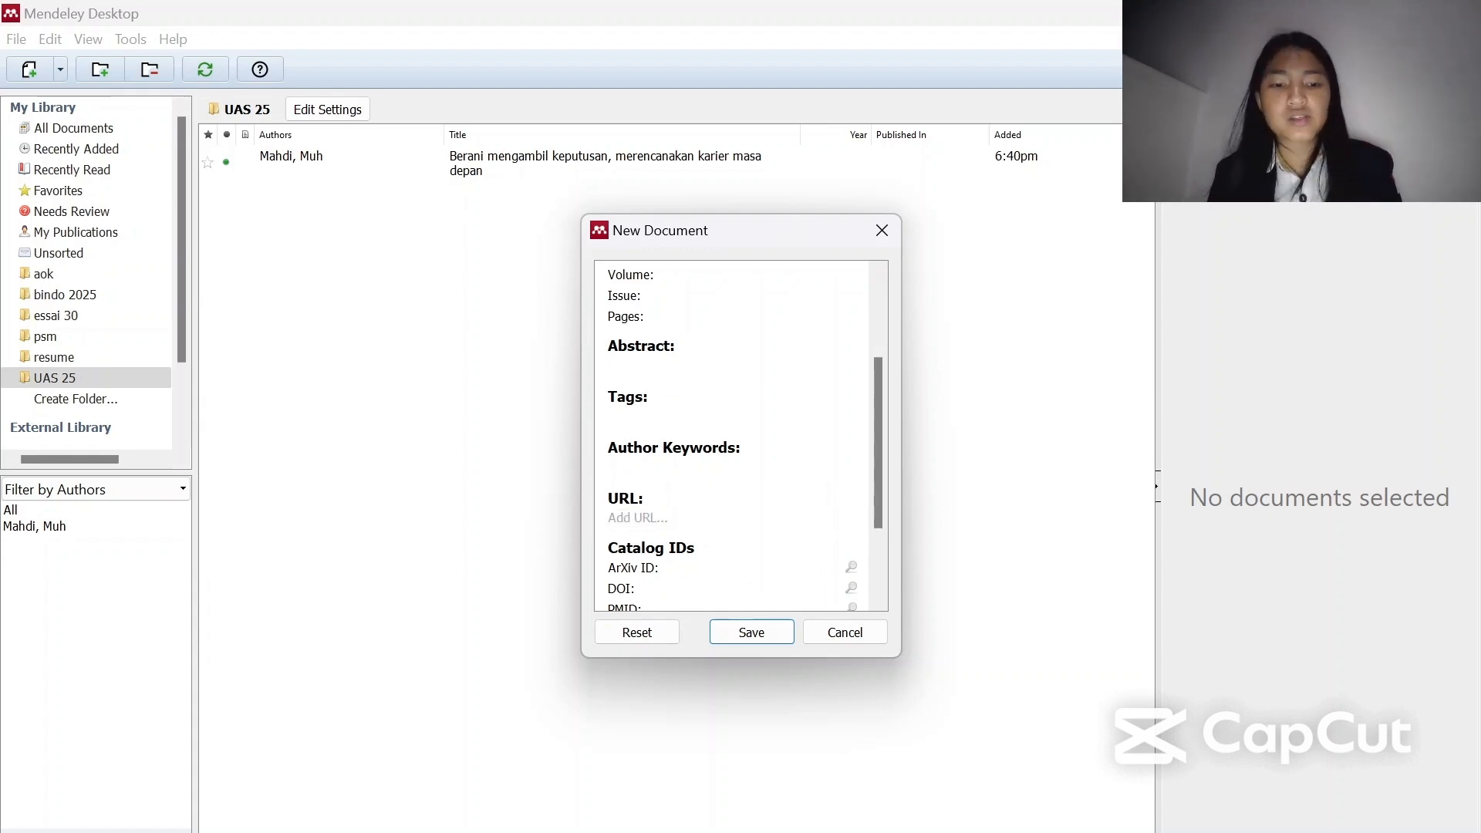
key("alt+Tab")
left_click(705, 80)
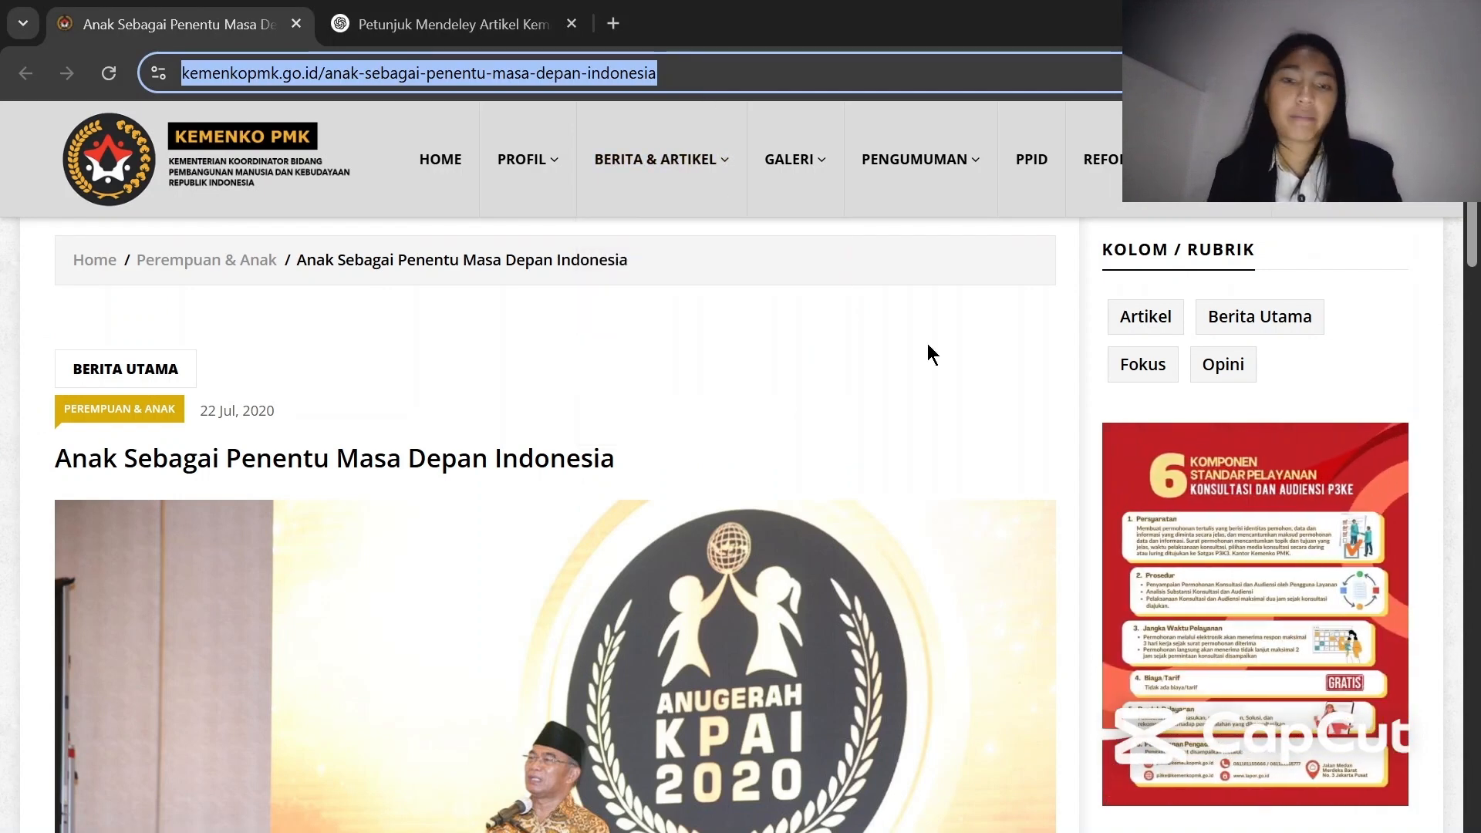
key("alt+Tab")
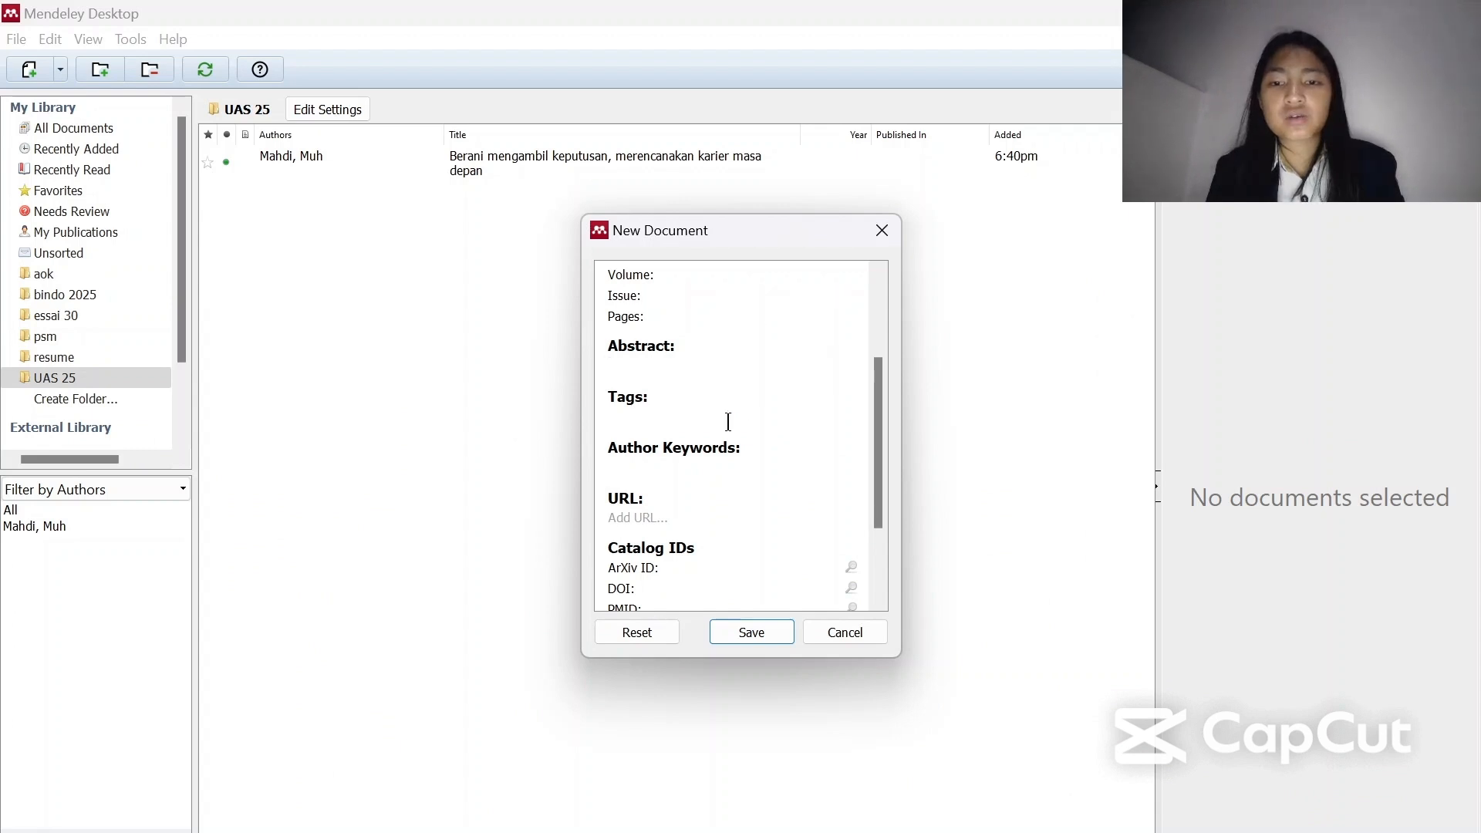
left_click(706, 510)
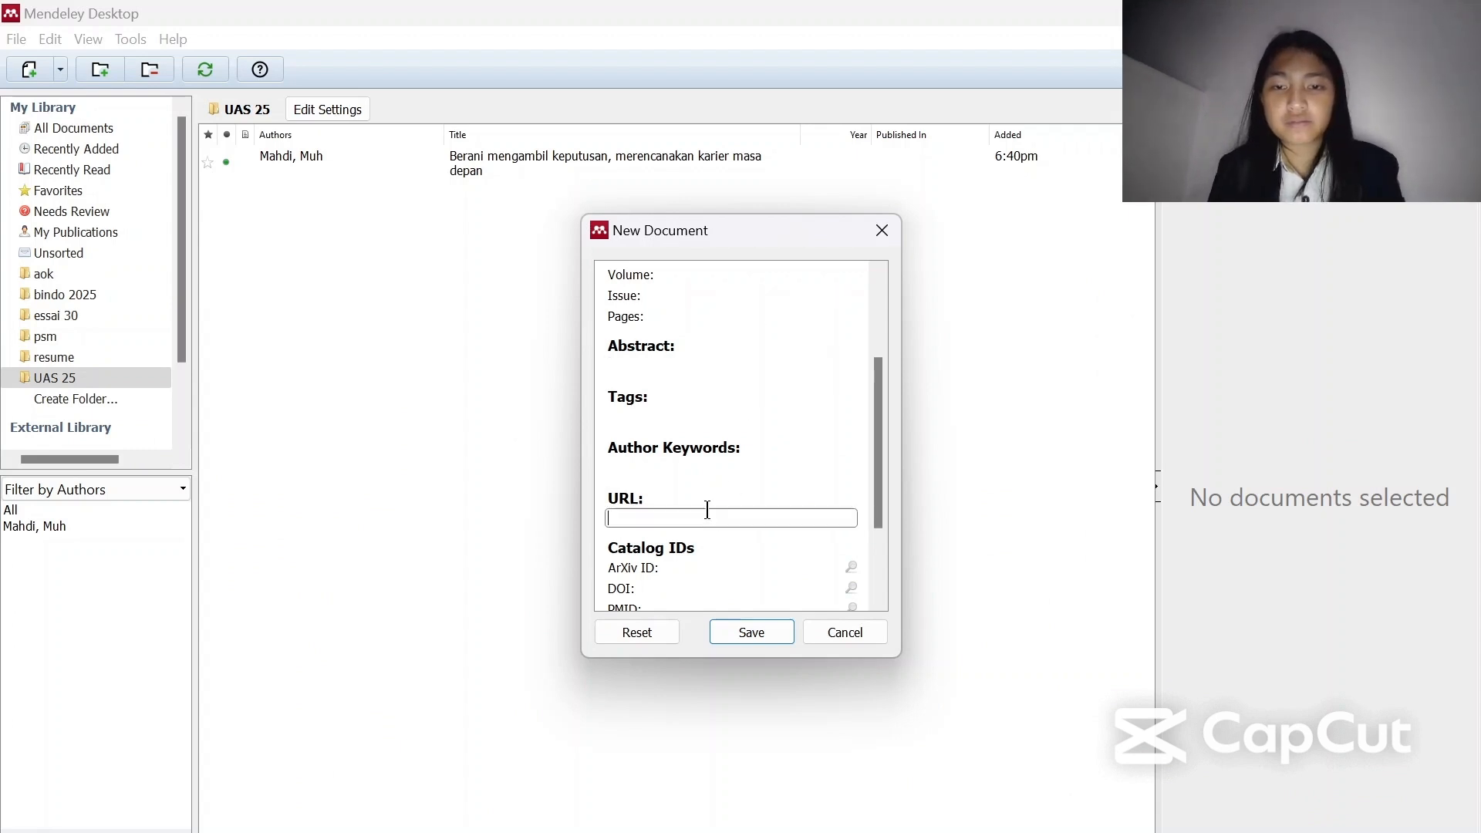
key("ctrl+v")
scroll(784, 442, "down", 3)
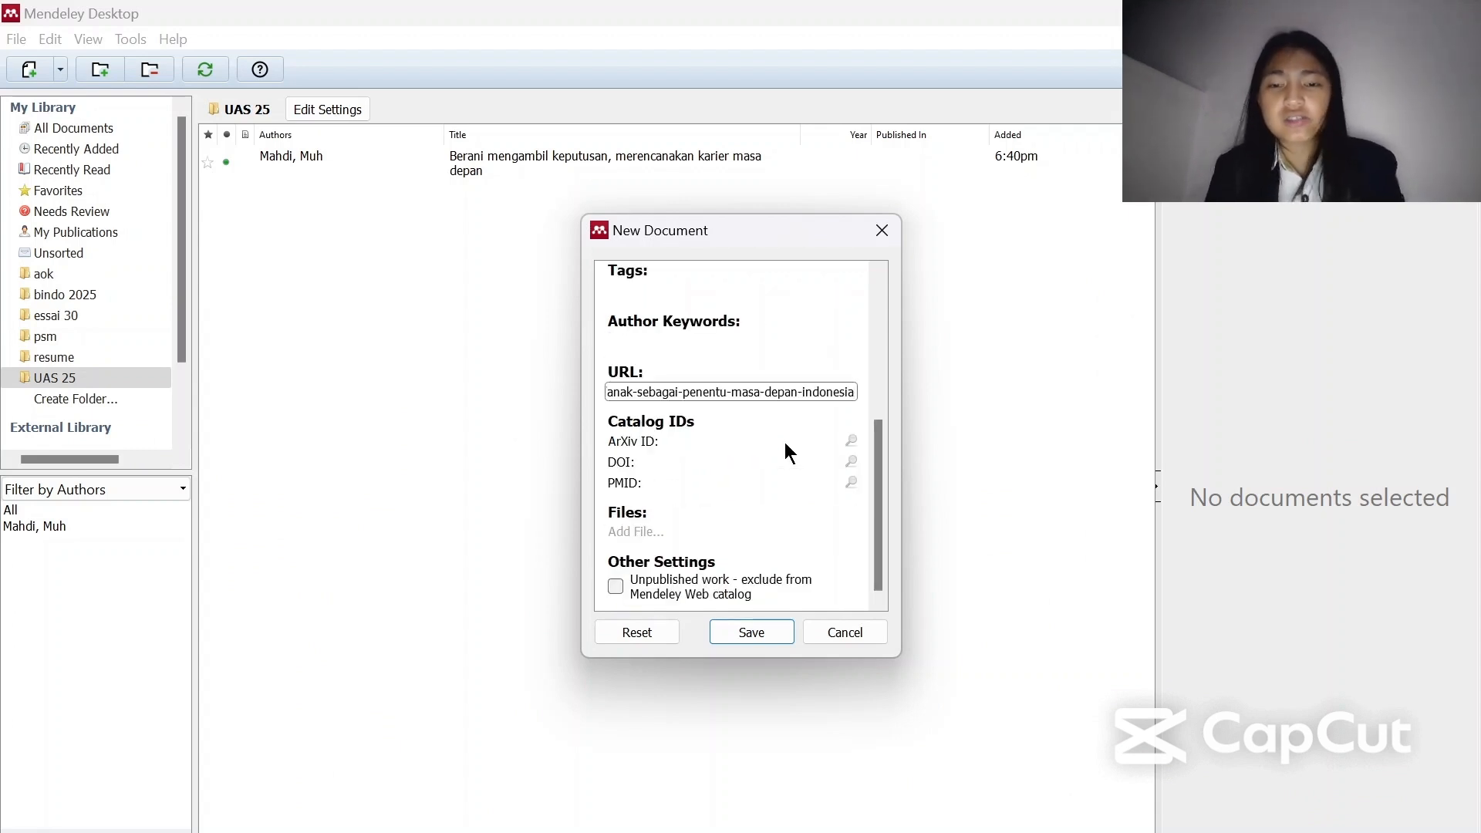
left_click_drag(880, 464, 857, 327)
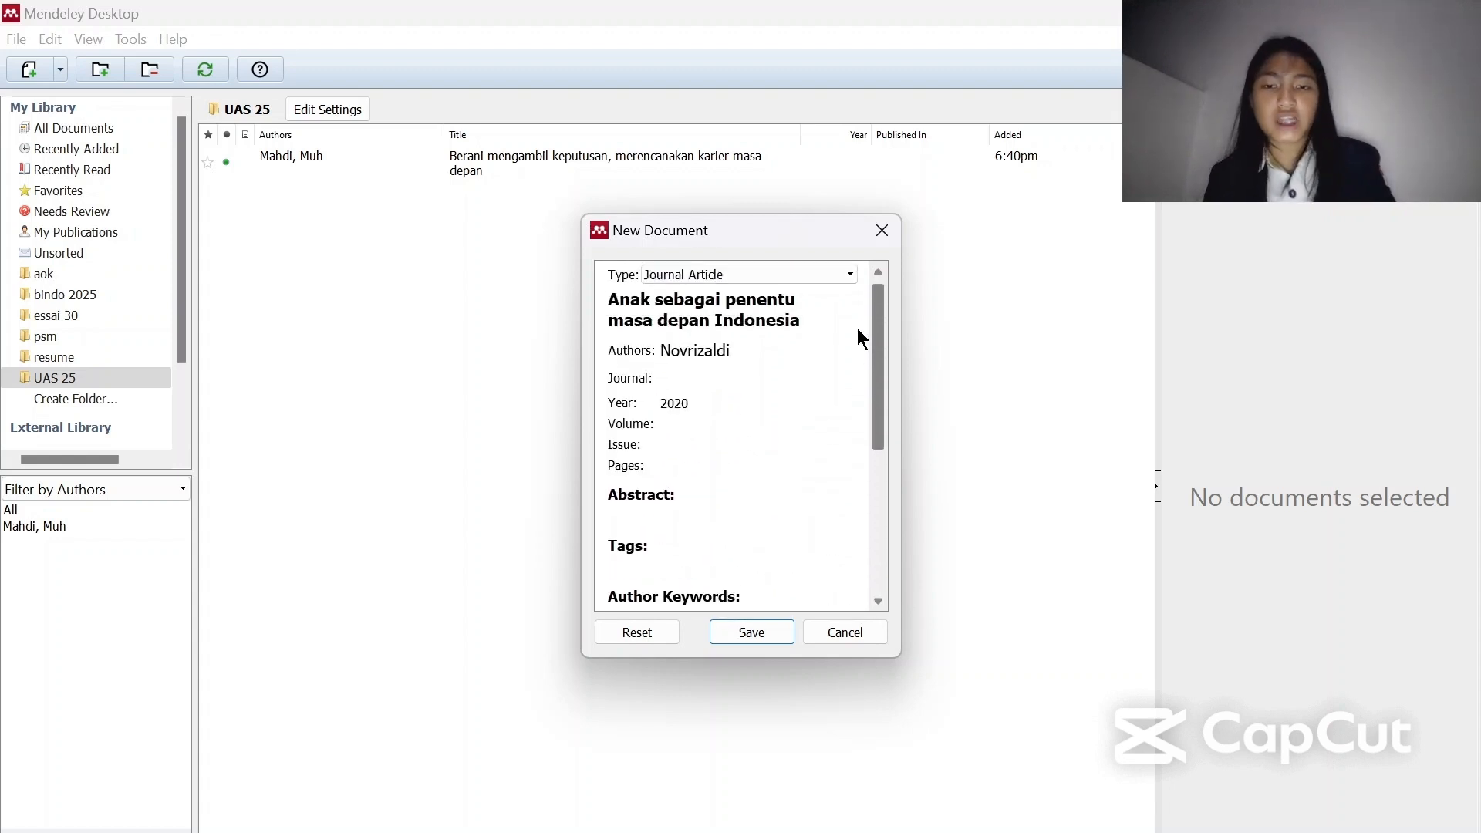
left_click(768, 637)
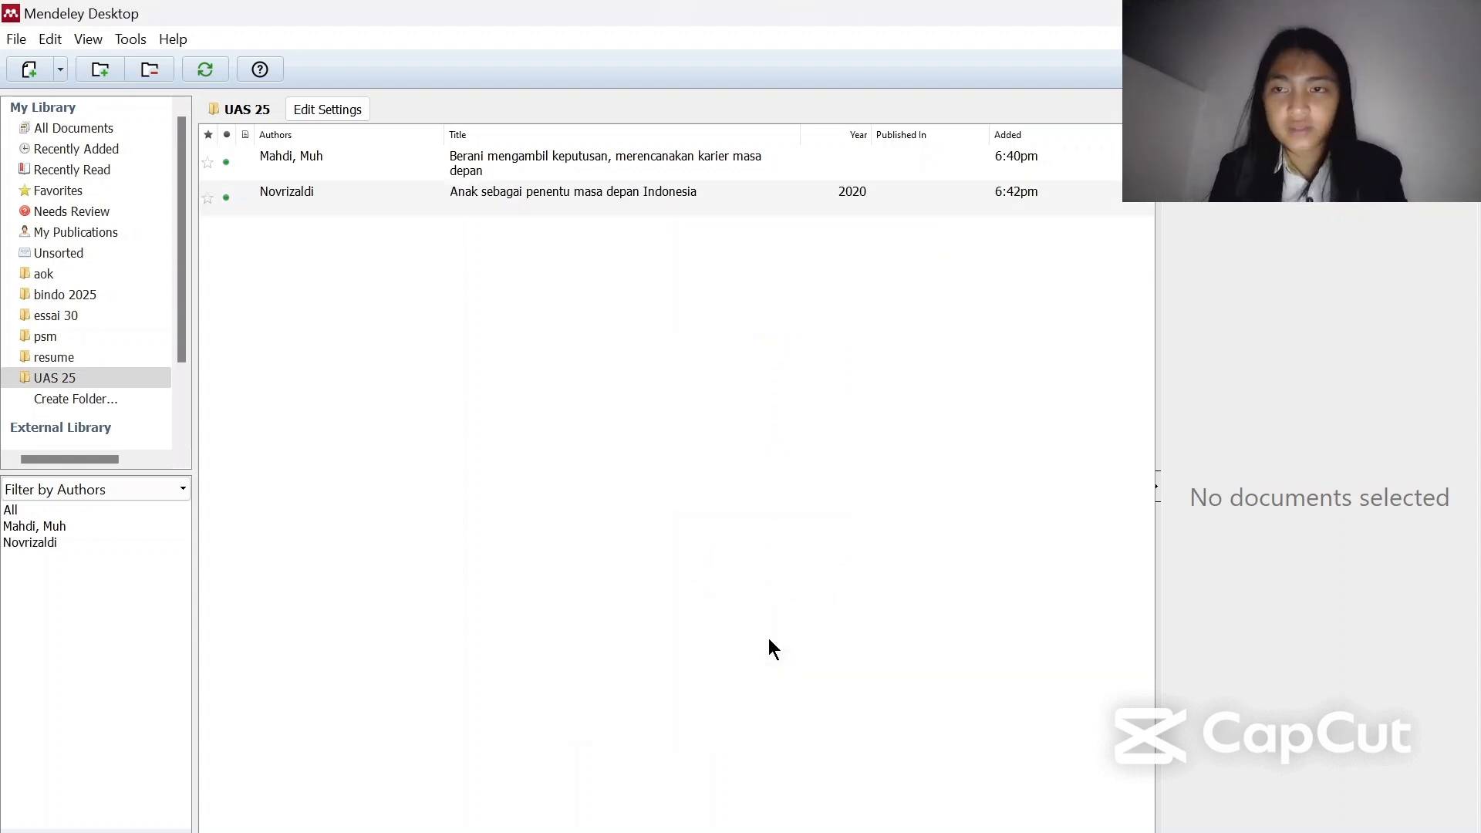
Check the journal article heading in the Word document and add the PDF "SULUK+V-2+2023+Artikel+190-211+(3)" from Downloads to the Mendeley folder UAS 25
left_click(886, 771)
scroll(826, 658, "down", 3)
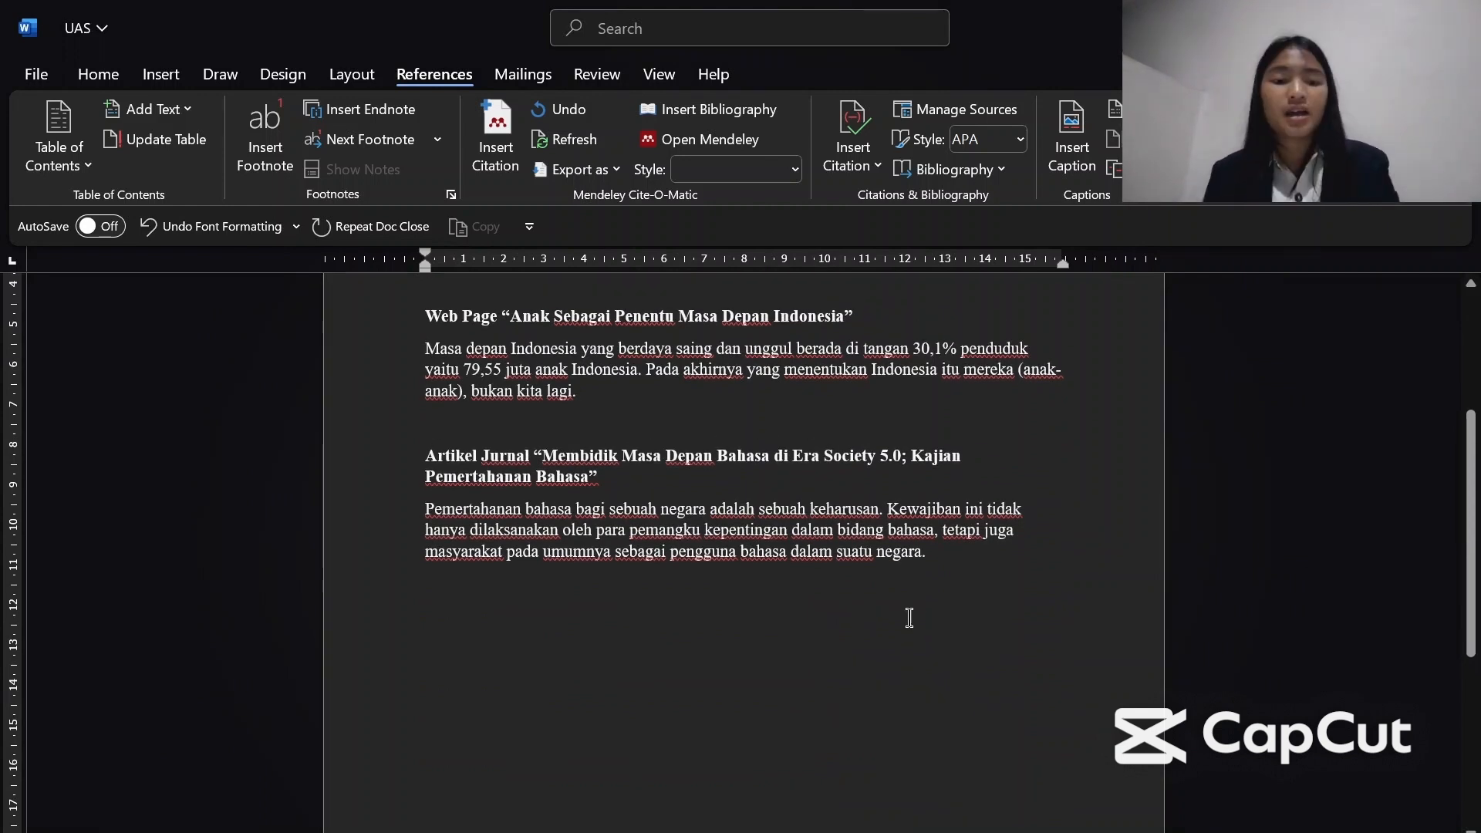
key("alt+Tab")
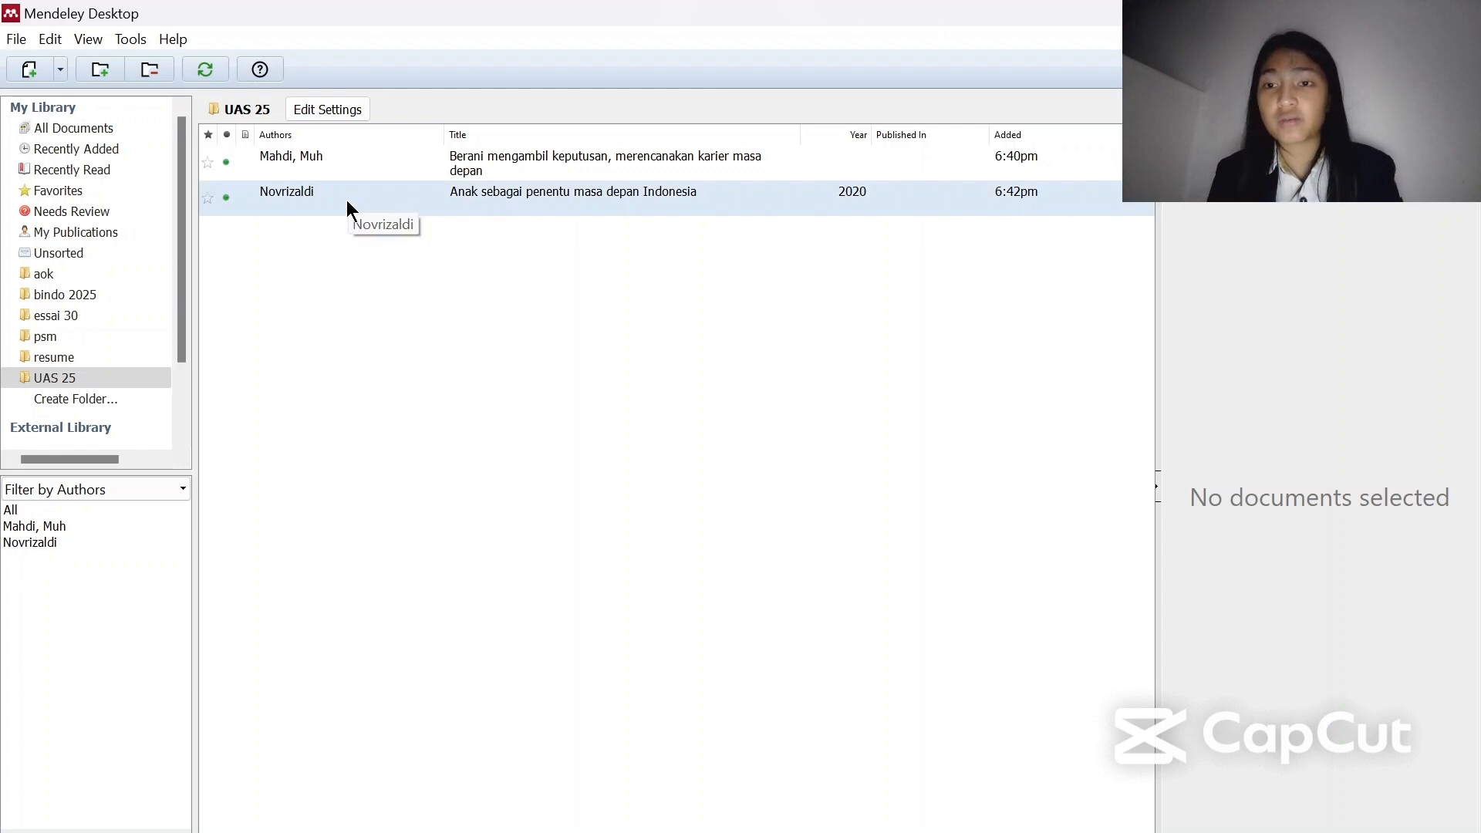
left_click(17, 40)
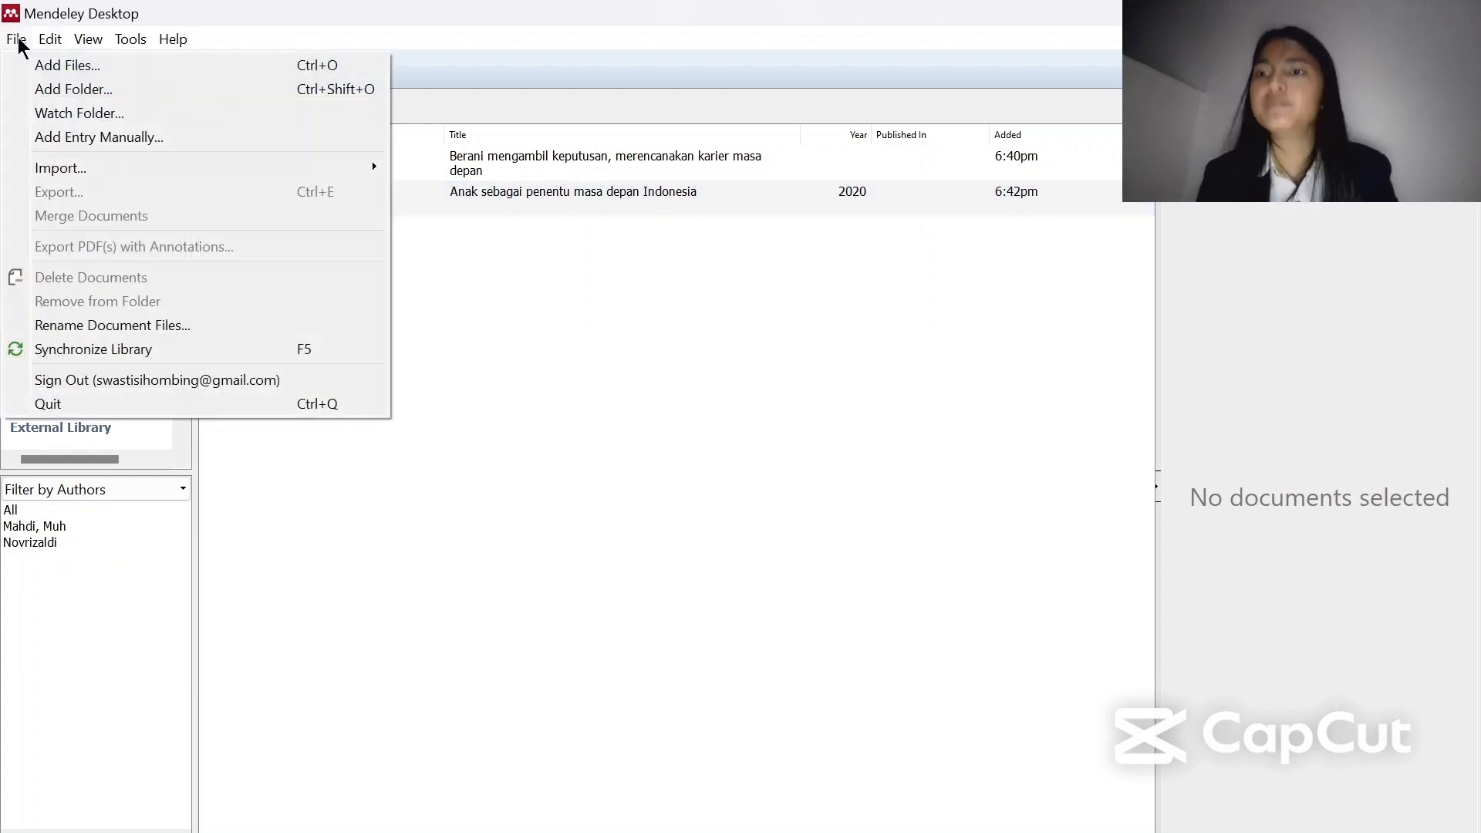
left_click(41, 73)
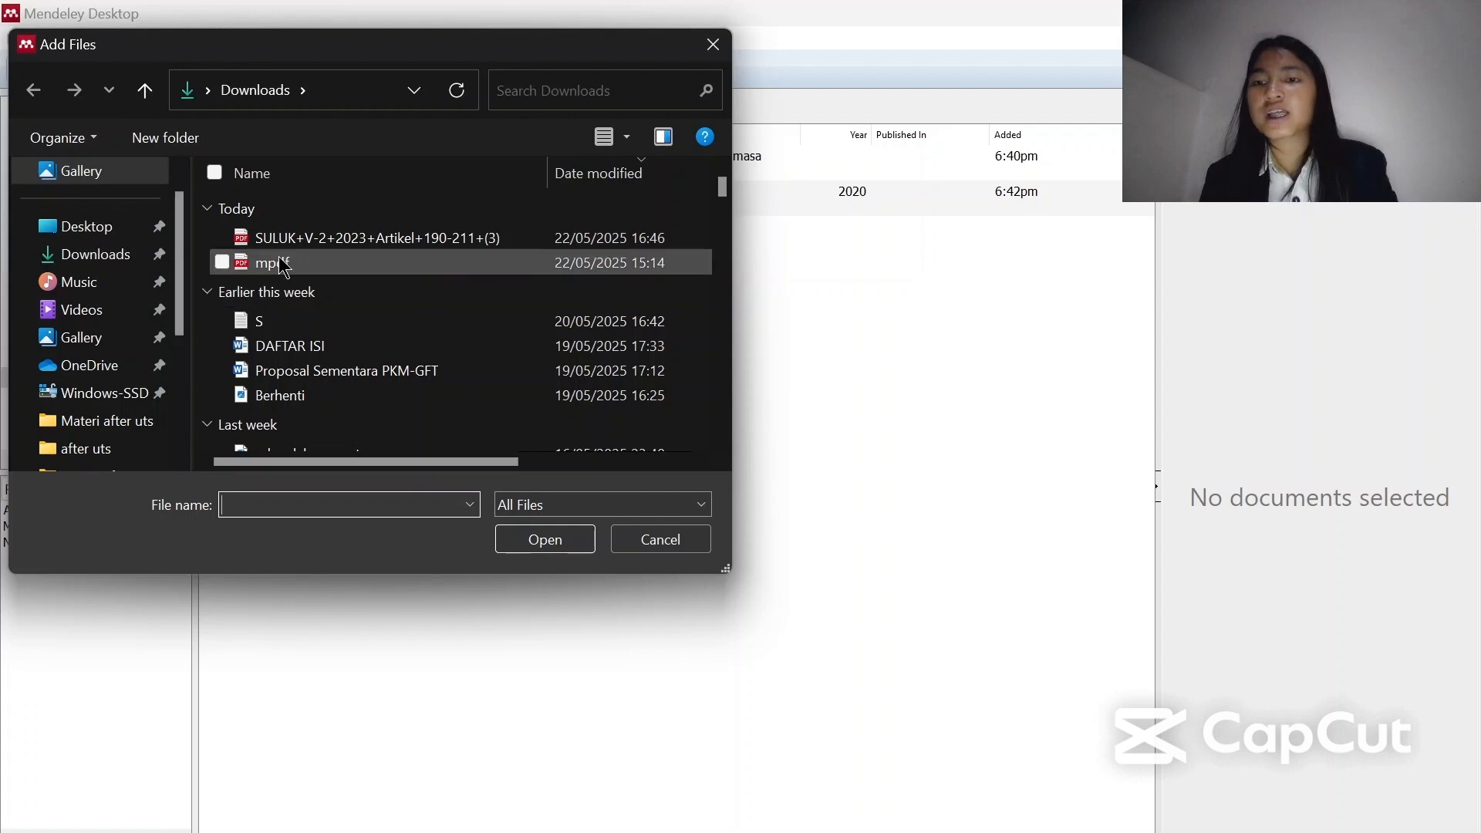
left_click(224, 237)
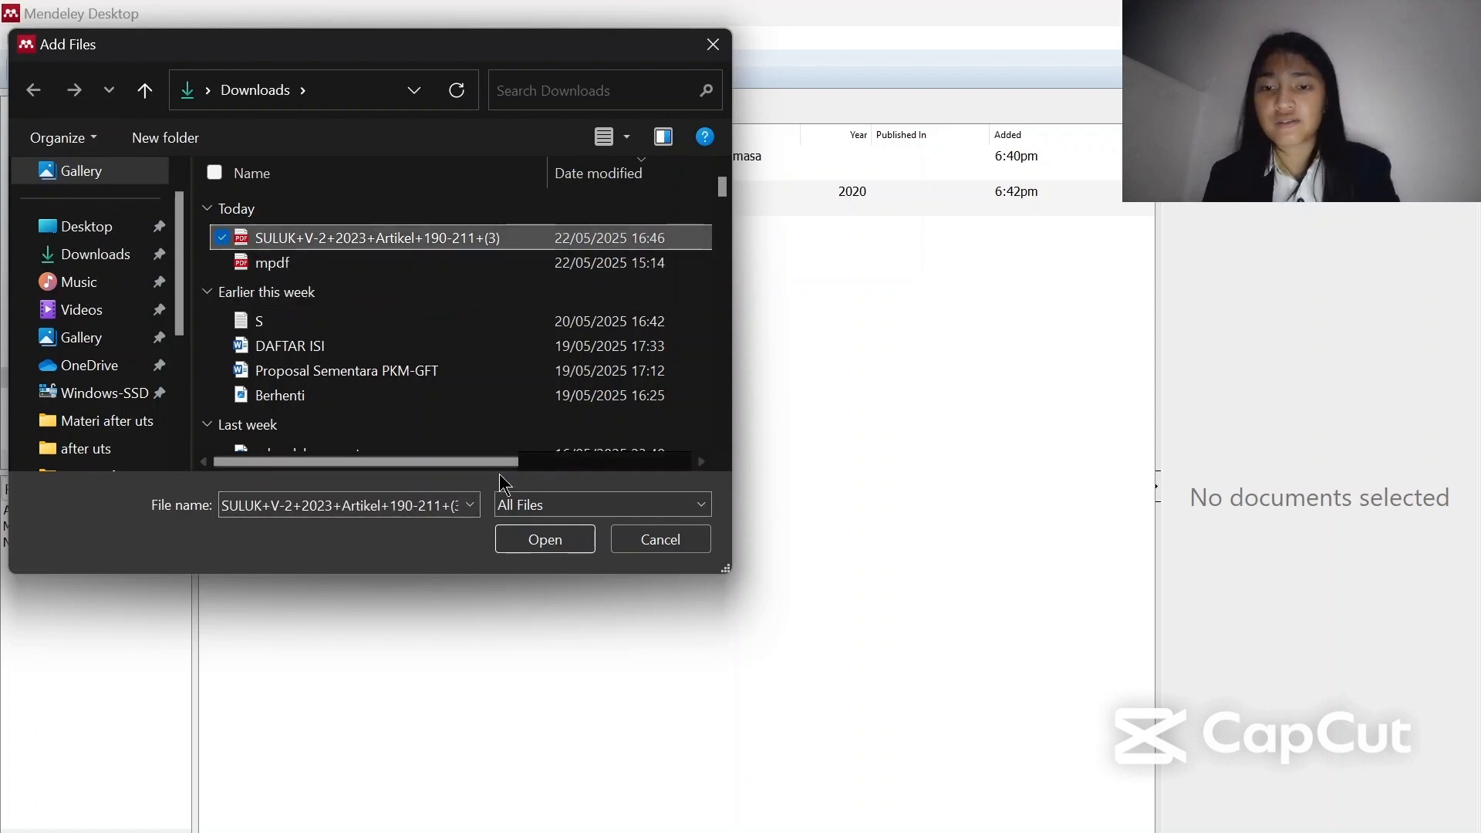
left_click(530, 540)
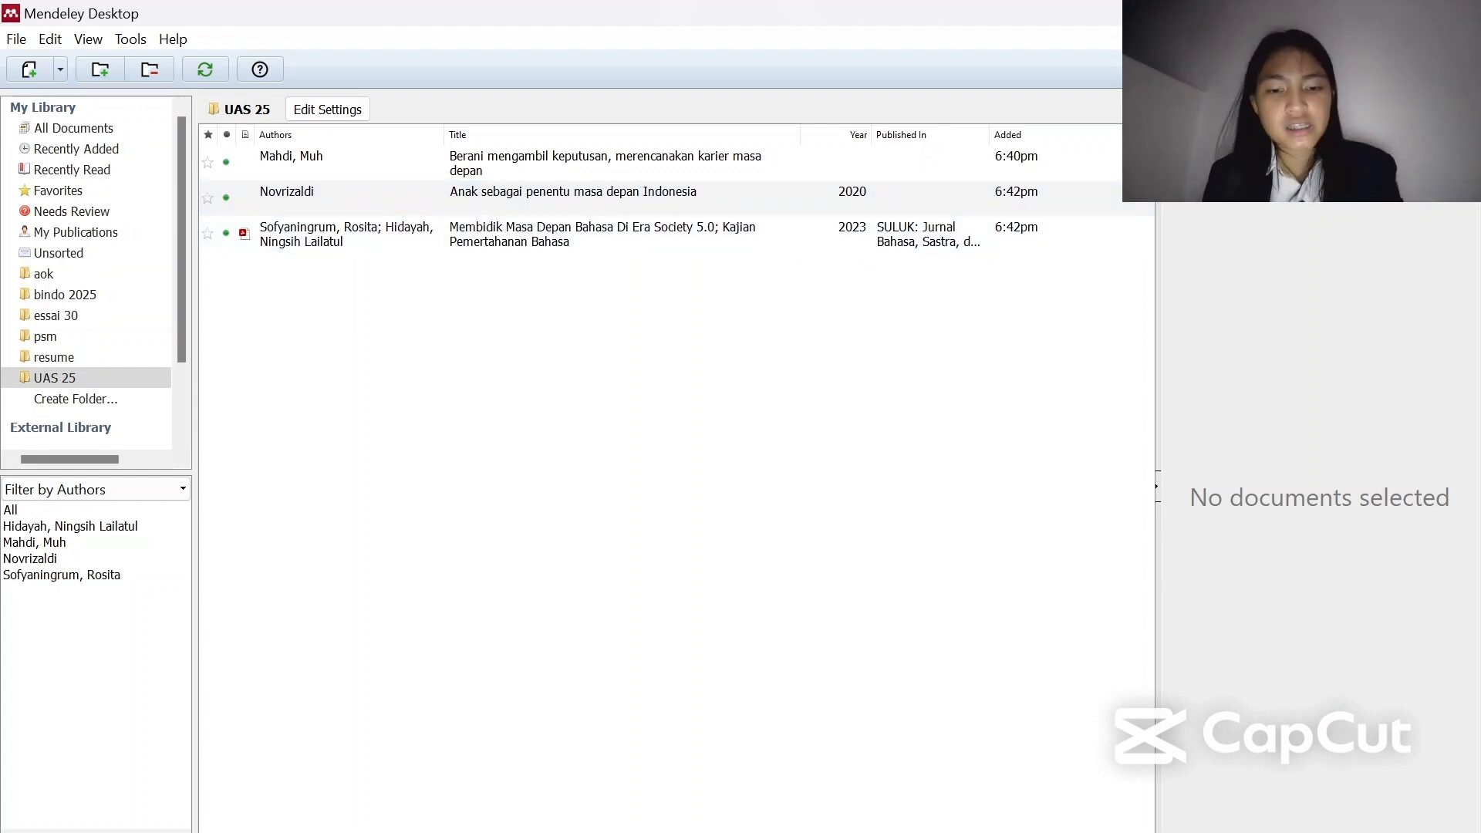
Switch to the Word document and add a space before the full stop that ends the book passage
left_click(887, 764)
scroll(841, 405, "up", 3)
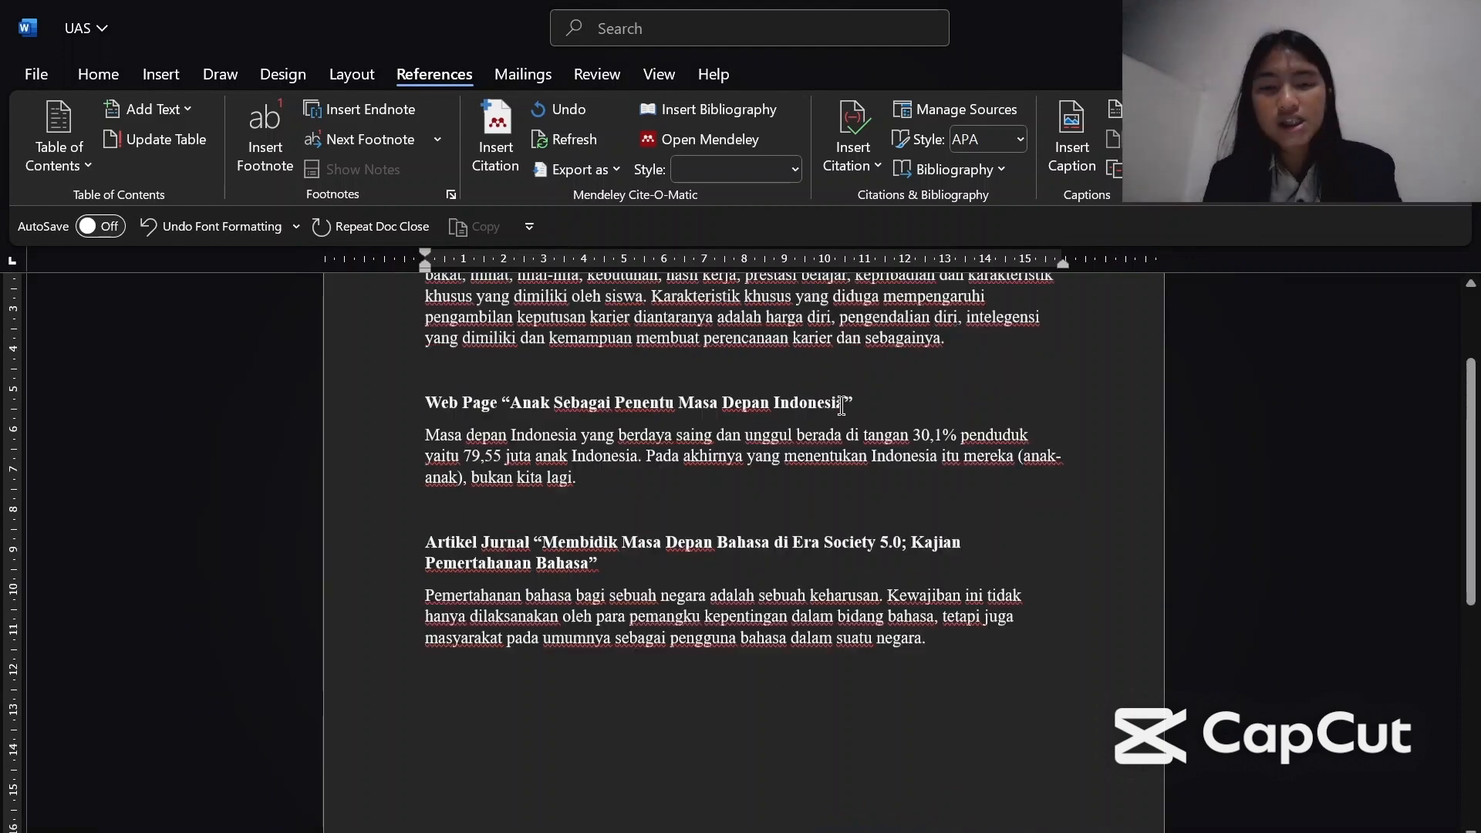
scroll(841, 405, "up", 1)
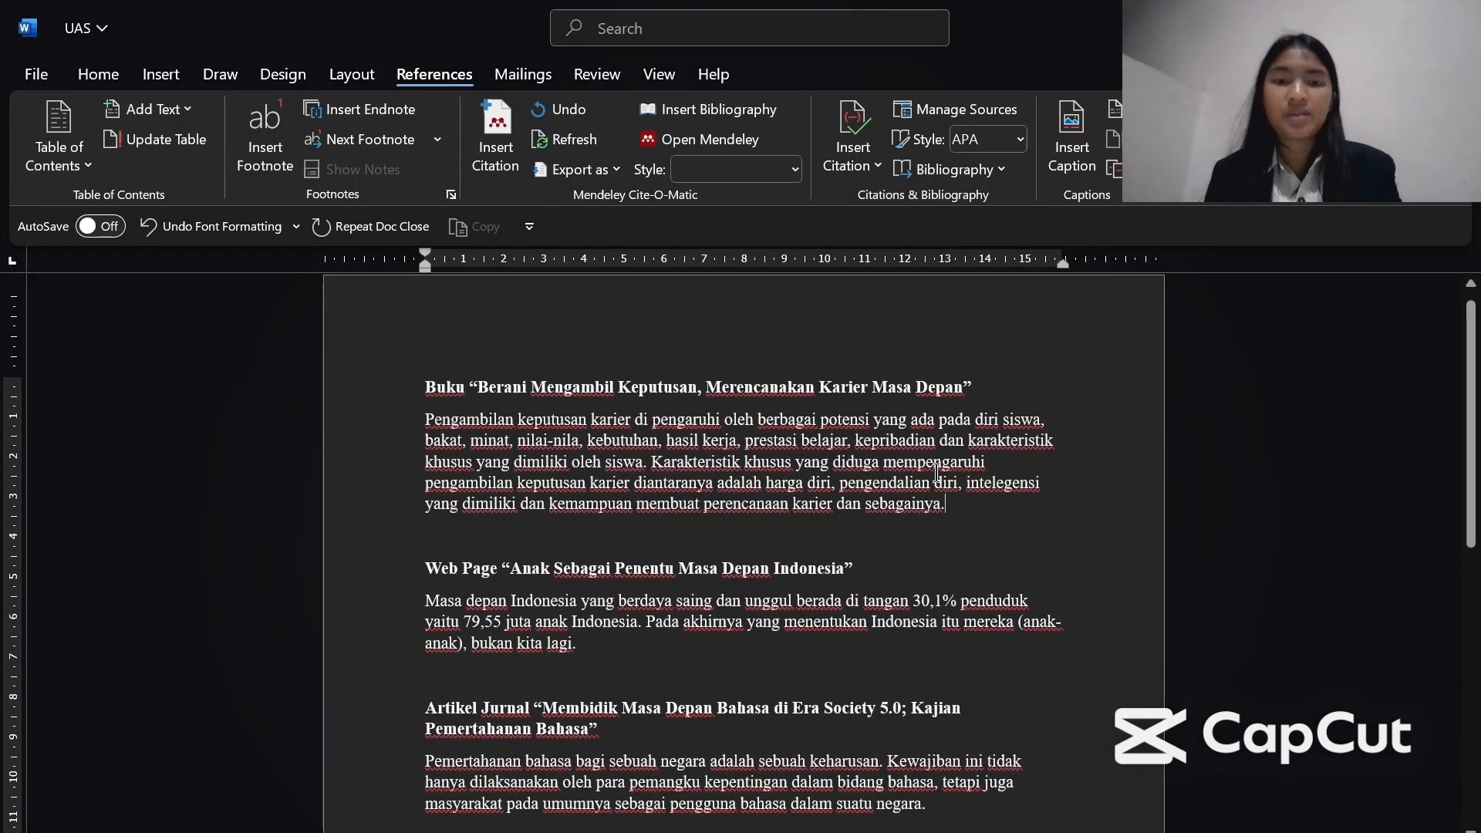
left_click(978, 516)
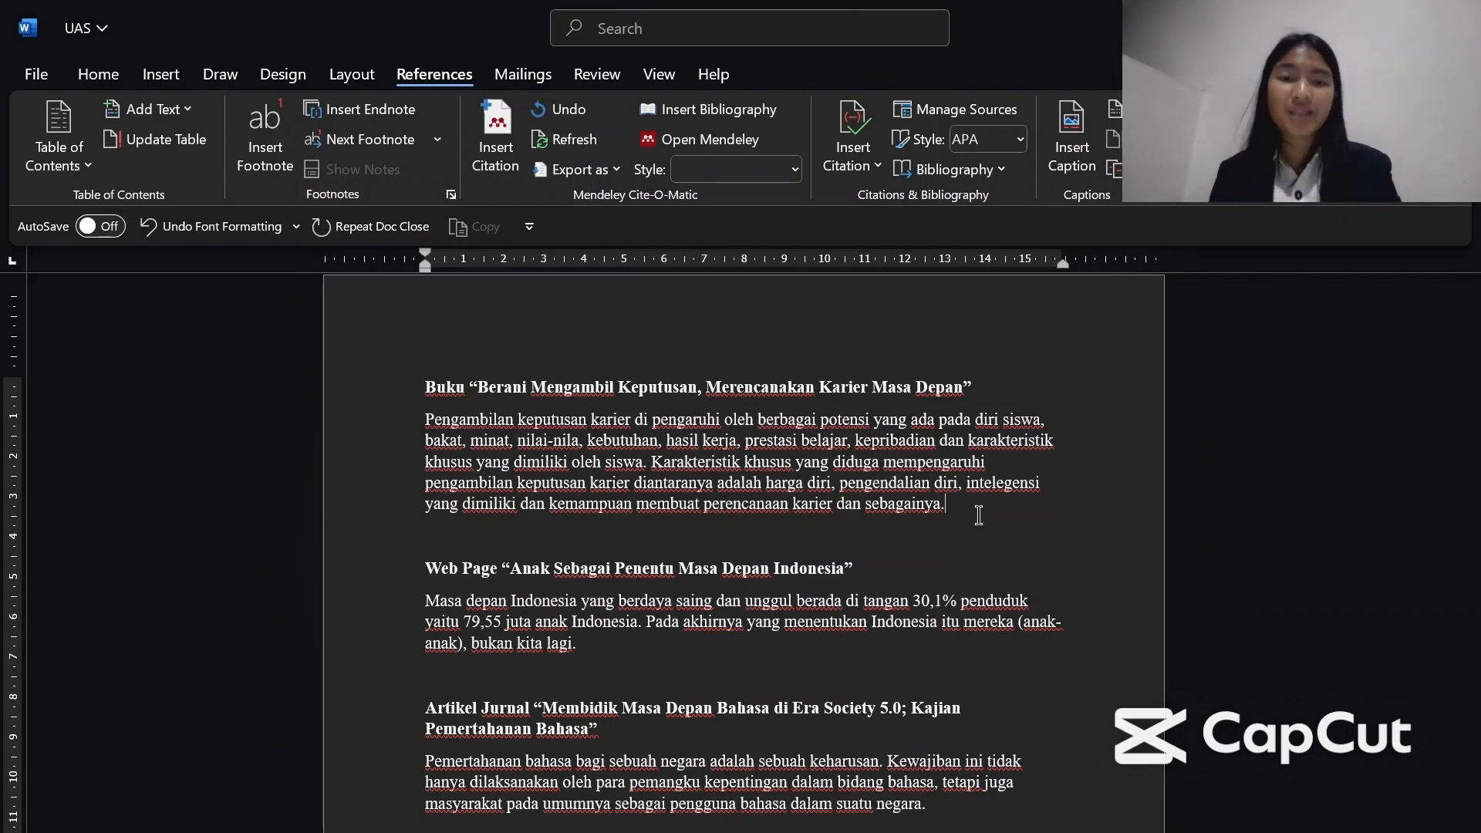
key("Left")
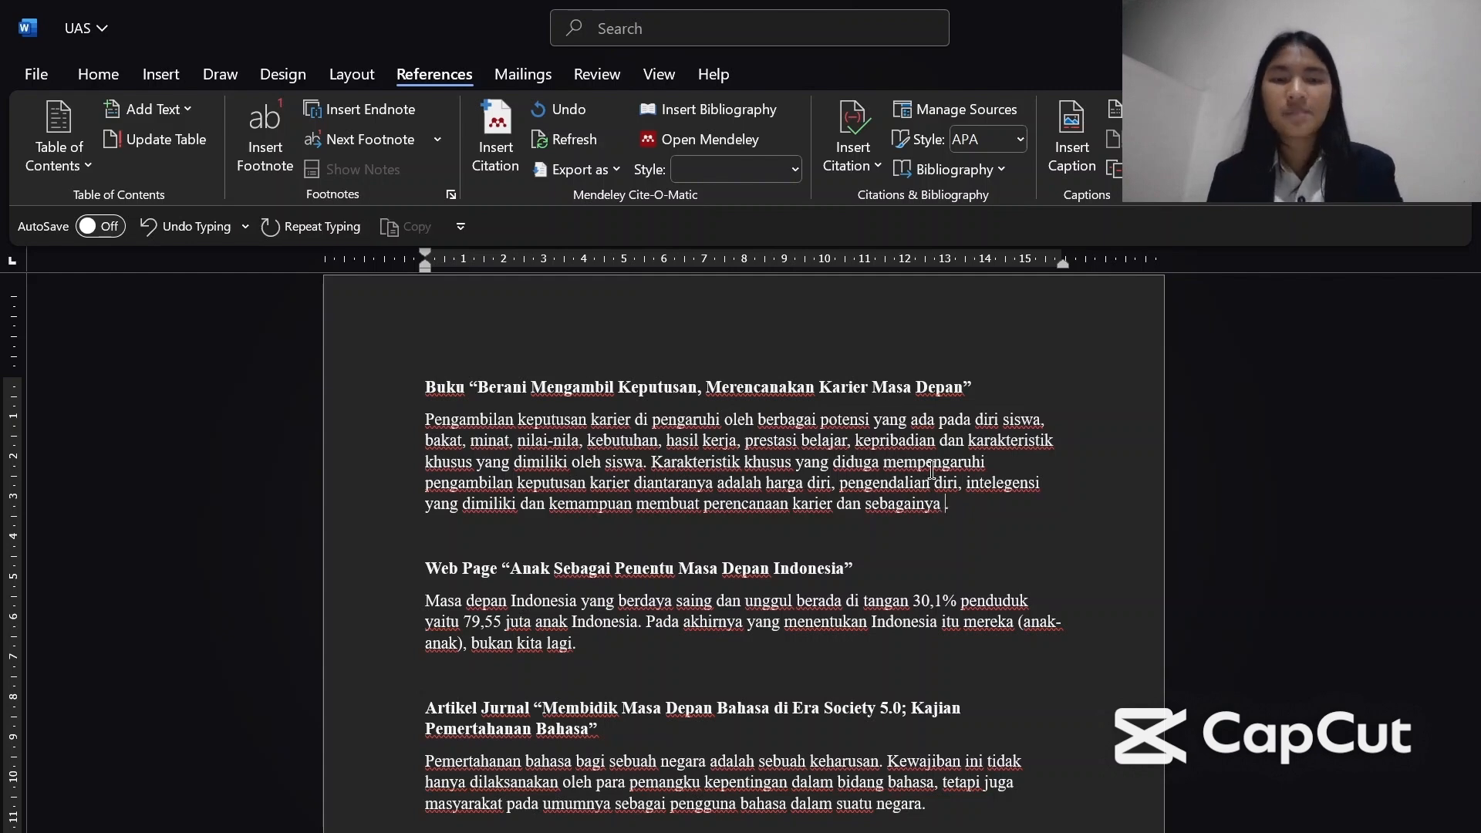
Set the Mendeley citation style to American Psychological Association 7th edition
left_click(116, 75)
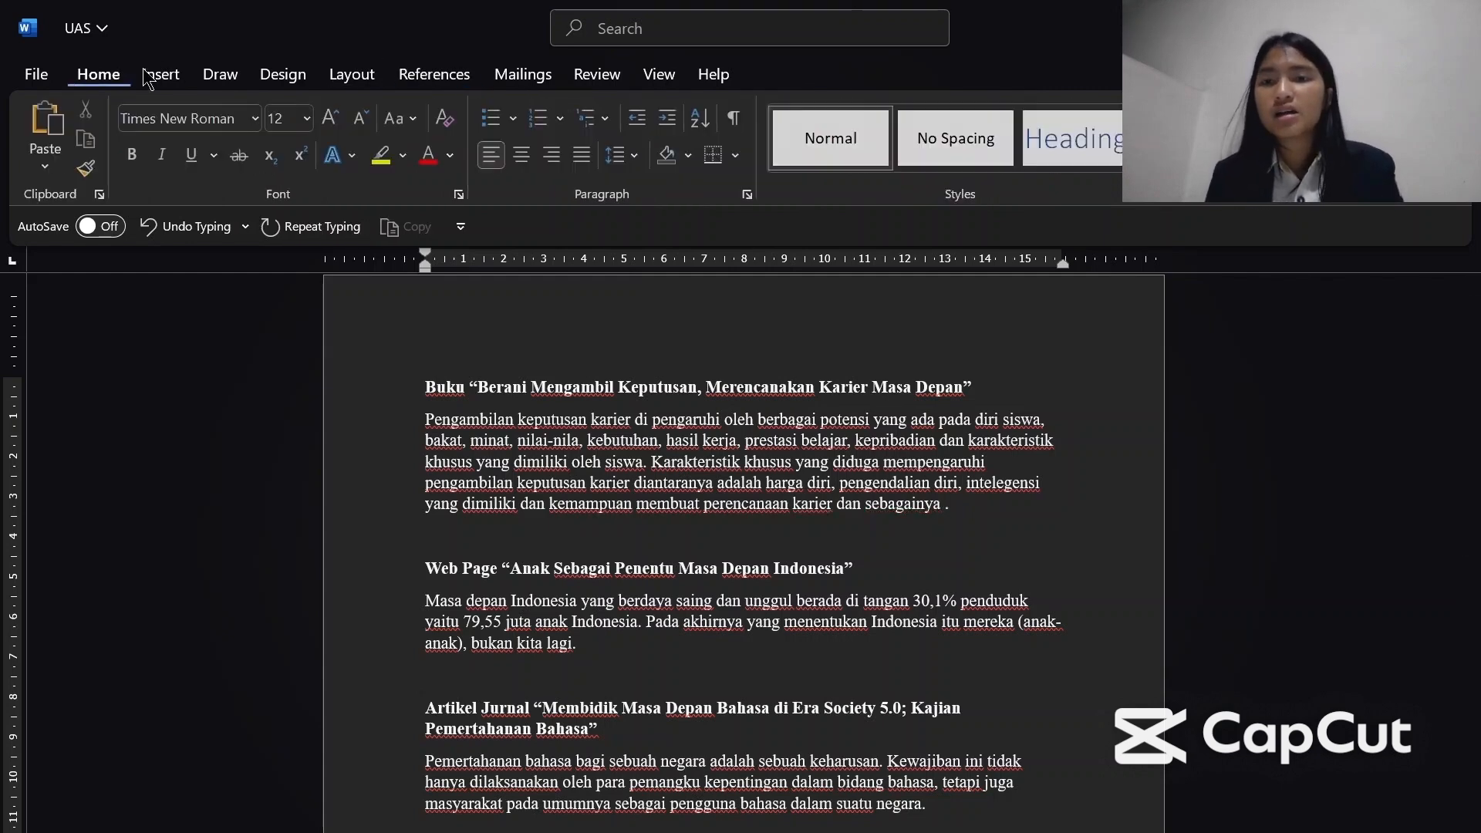
left_click(455, 74)
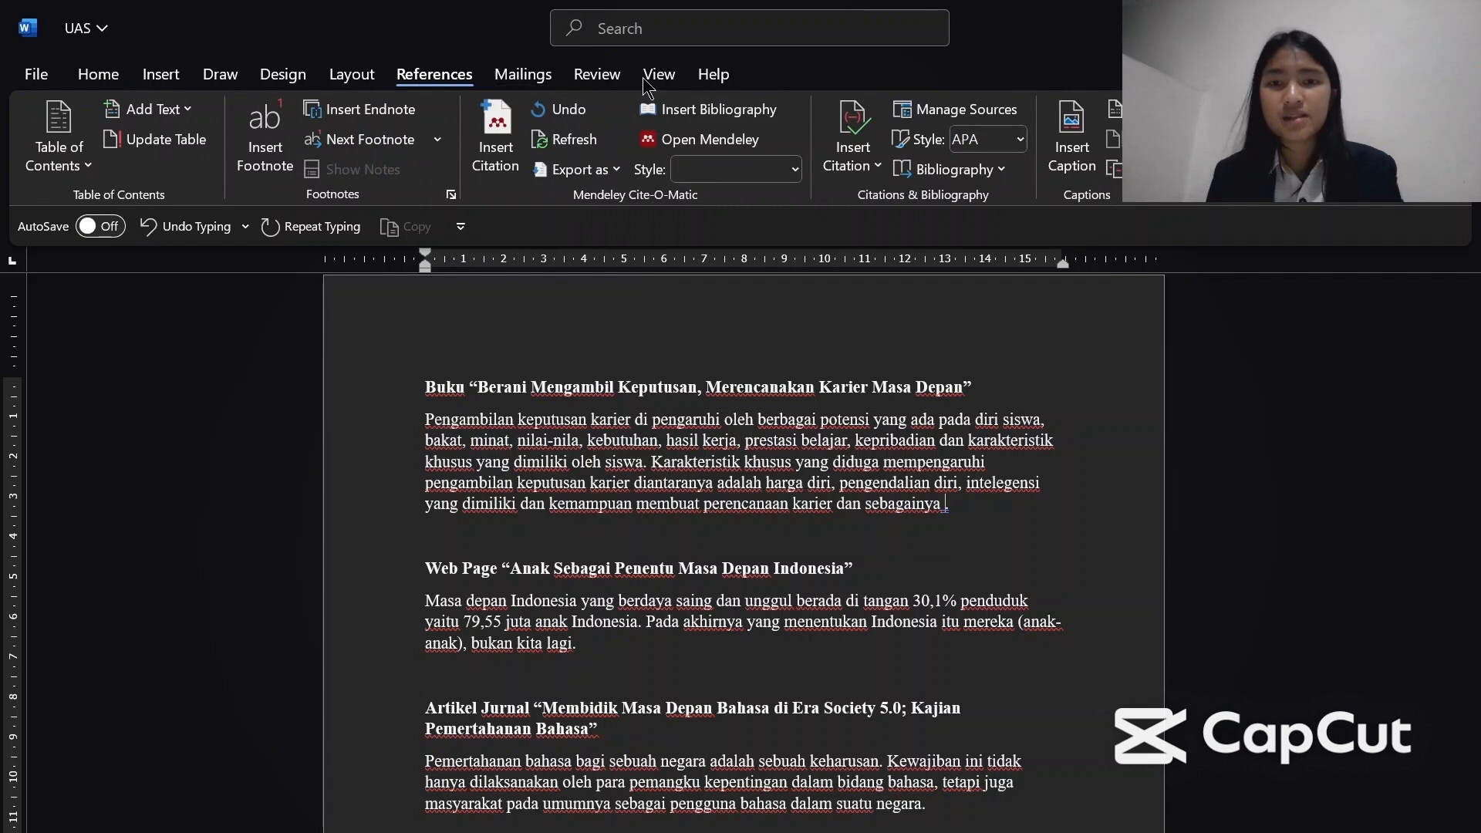
left_click(796, 170)
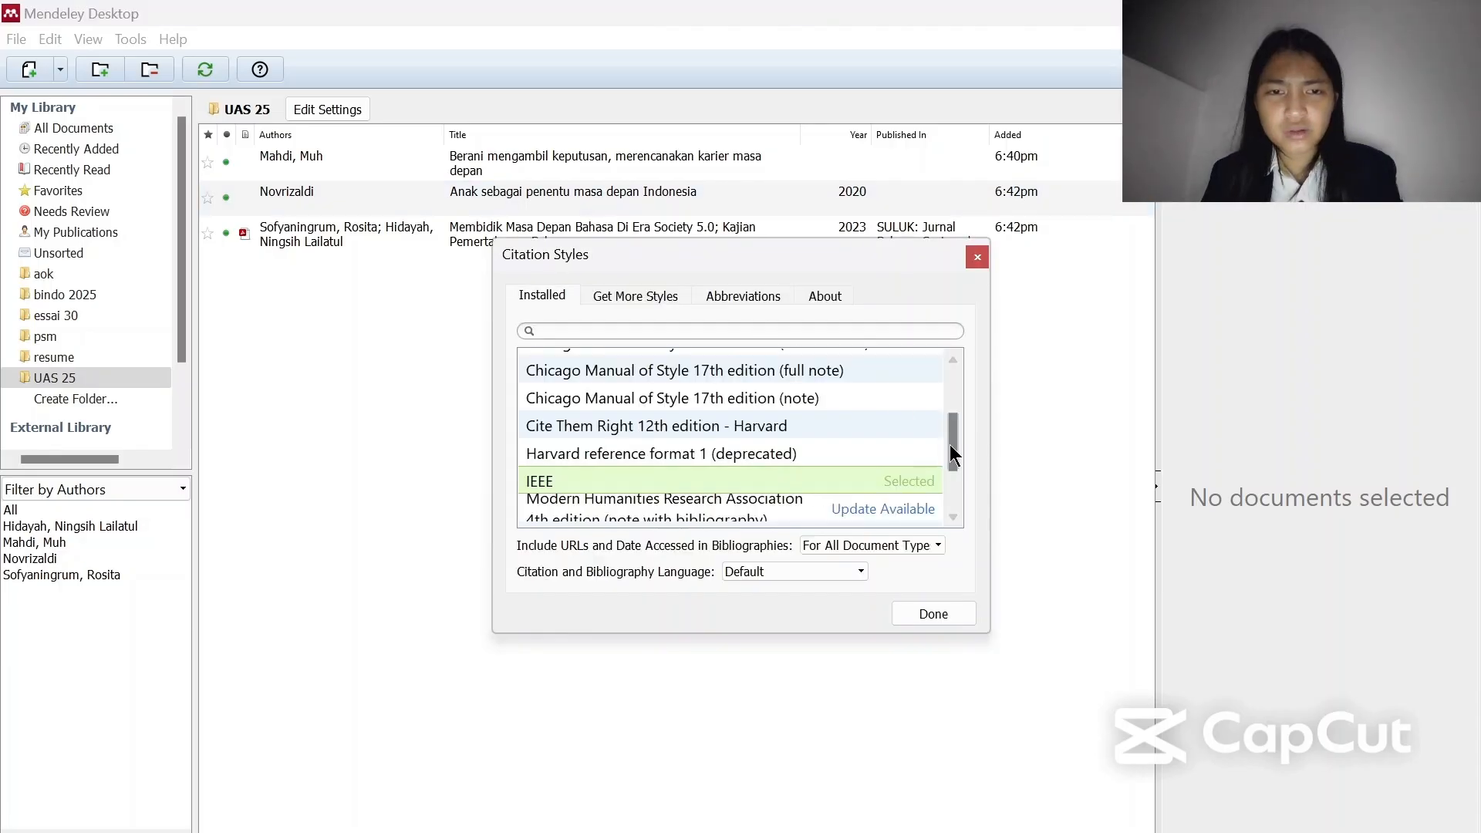
left_click_drag(950, 445, 941, 385)
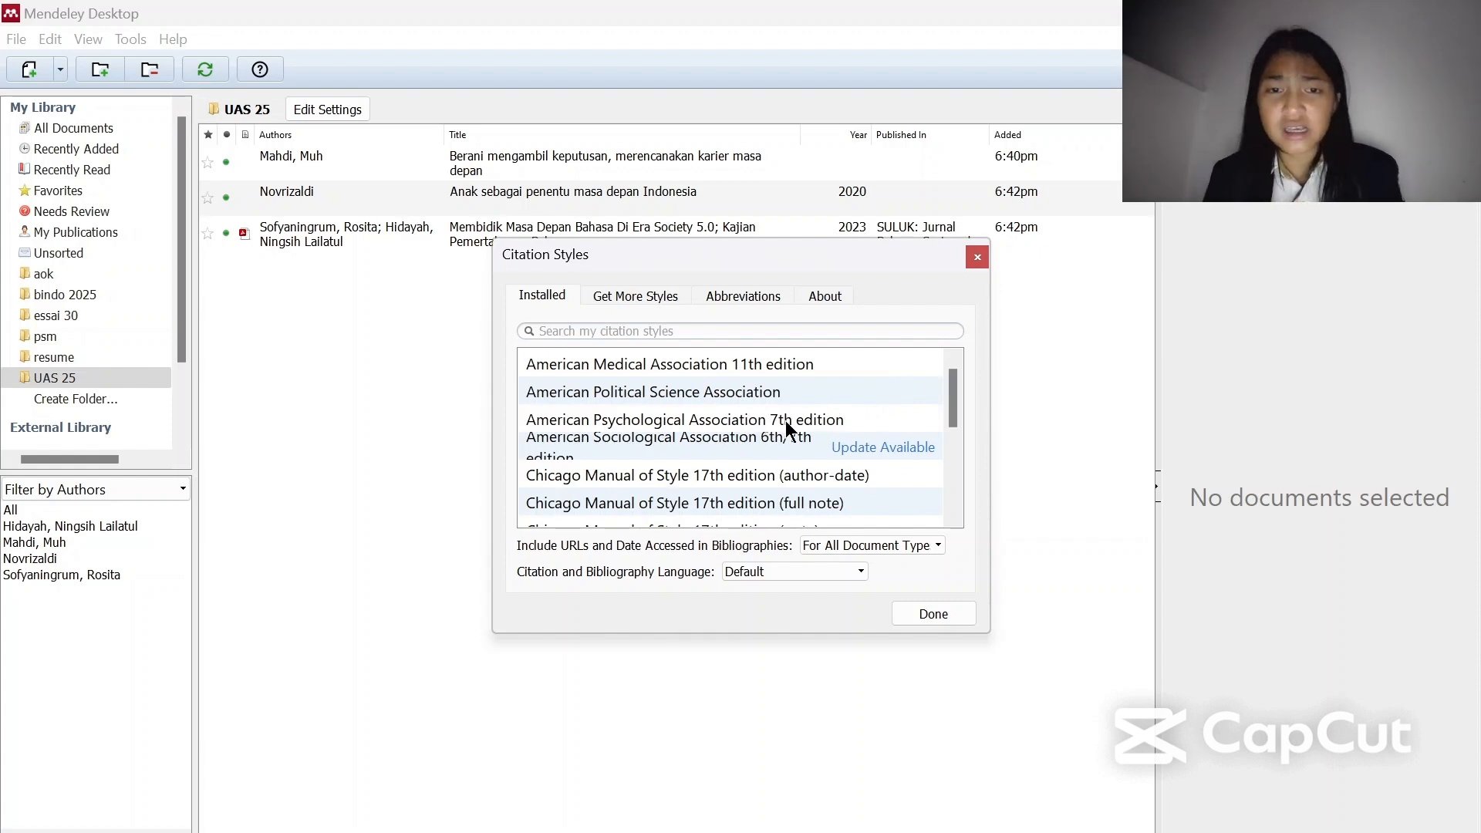
left_click(815, 418)
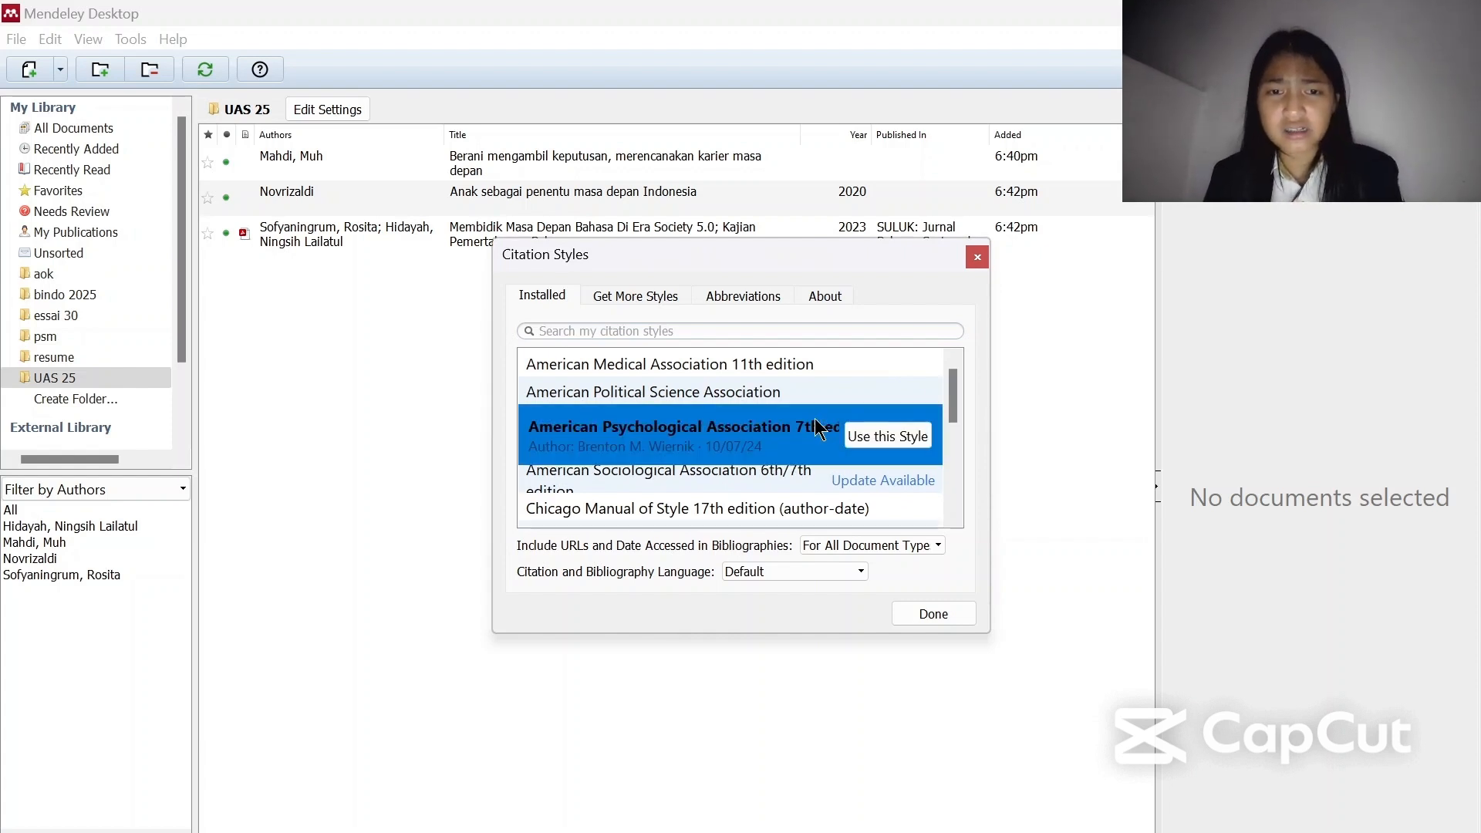
left_click(864, 438)
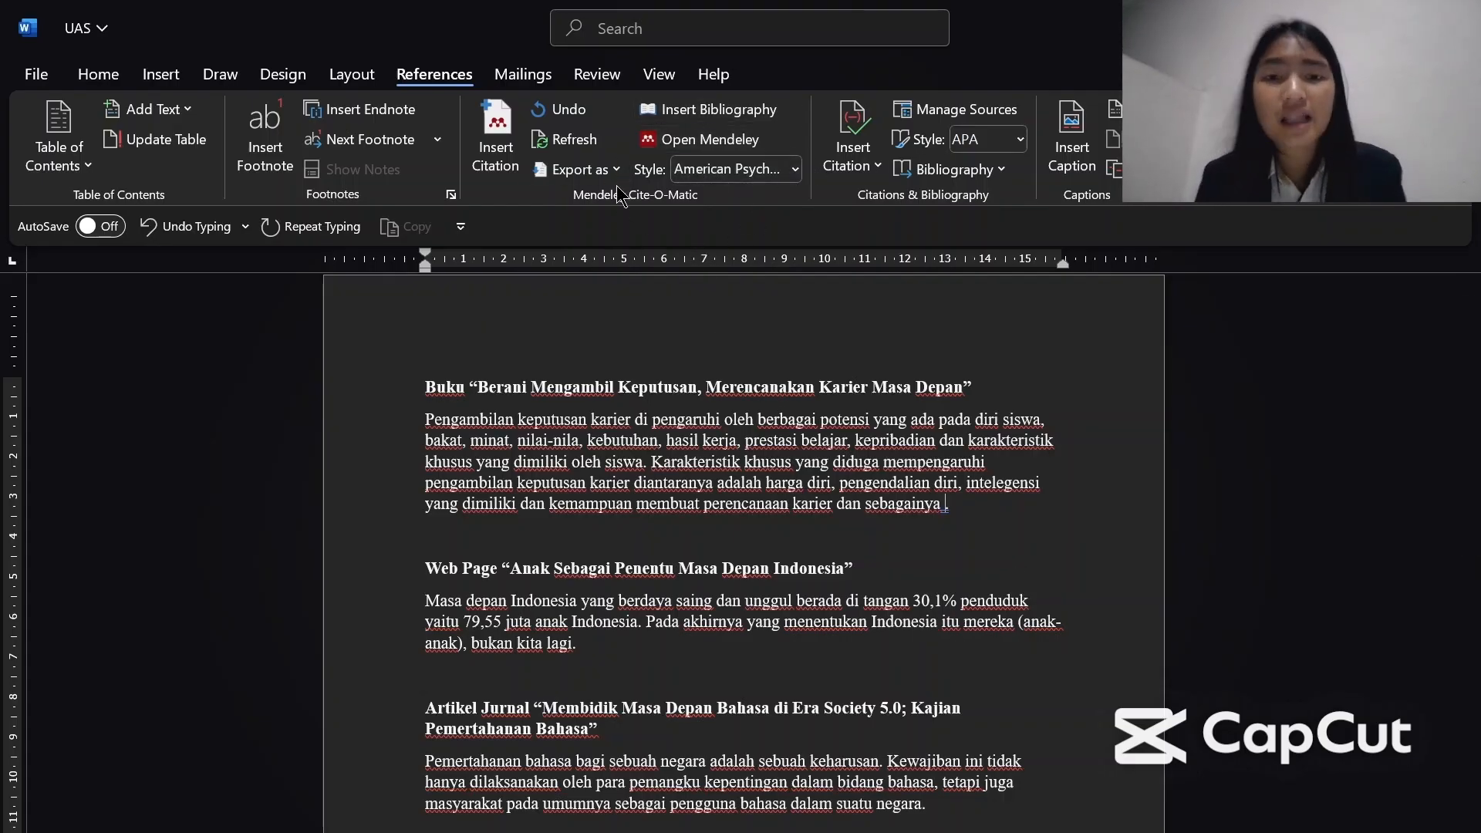
Insert the Mendeley citation for the book "Berani mengambil keputusan, merencanakan karier masa depan" at the end of the book passage
left_click(498, 129)
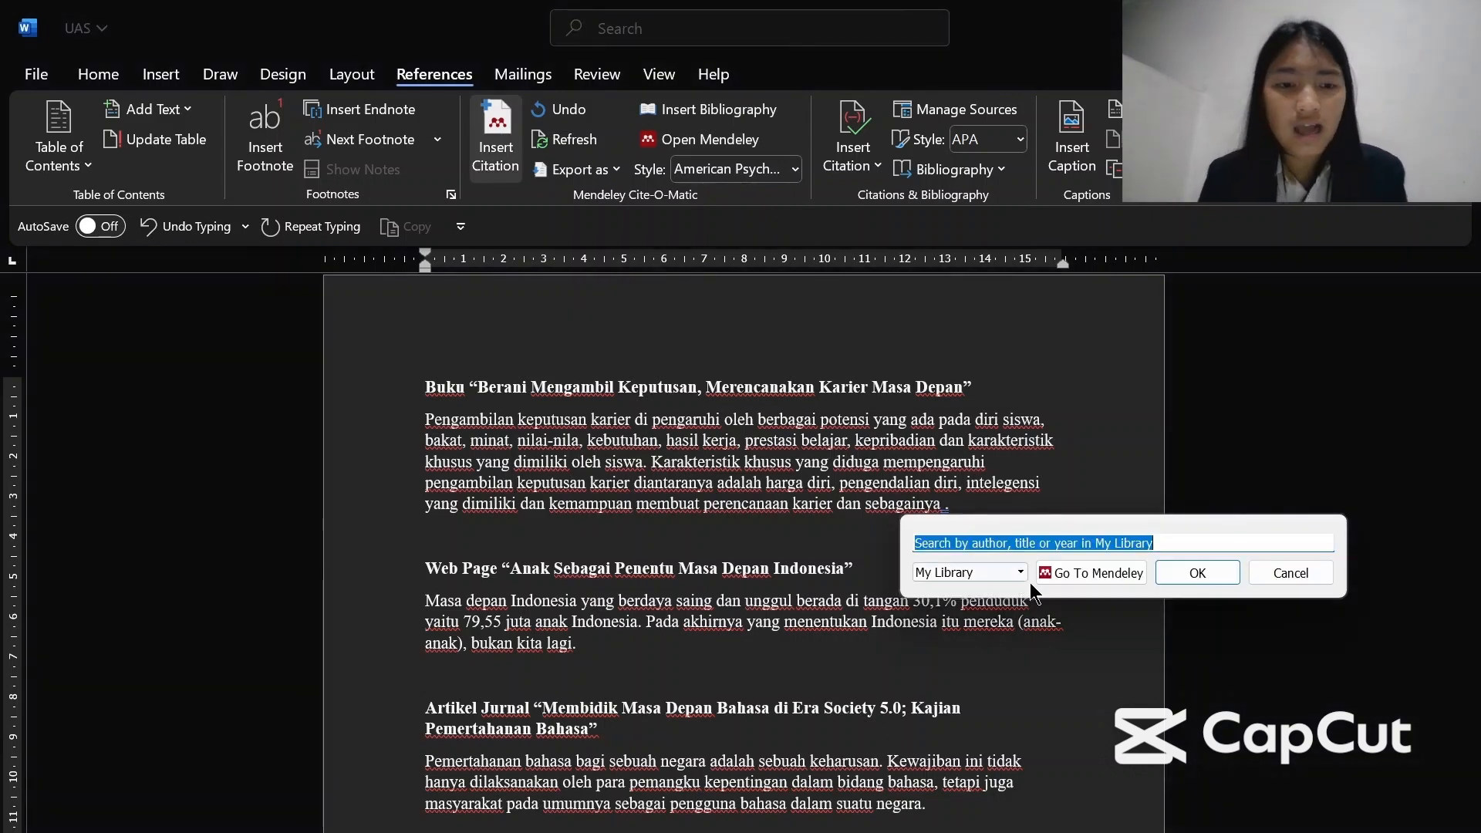
left_click_drag(1205, 529, 1082, 345)
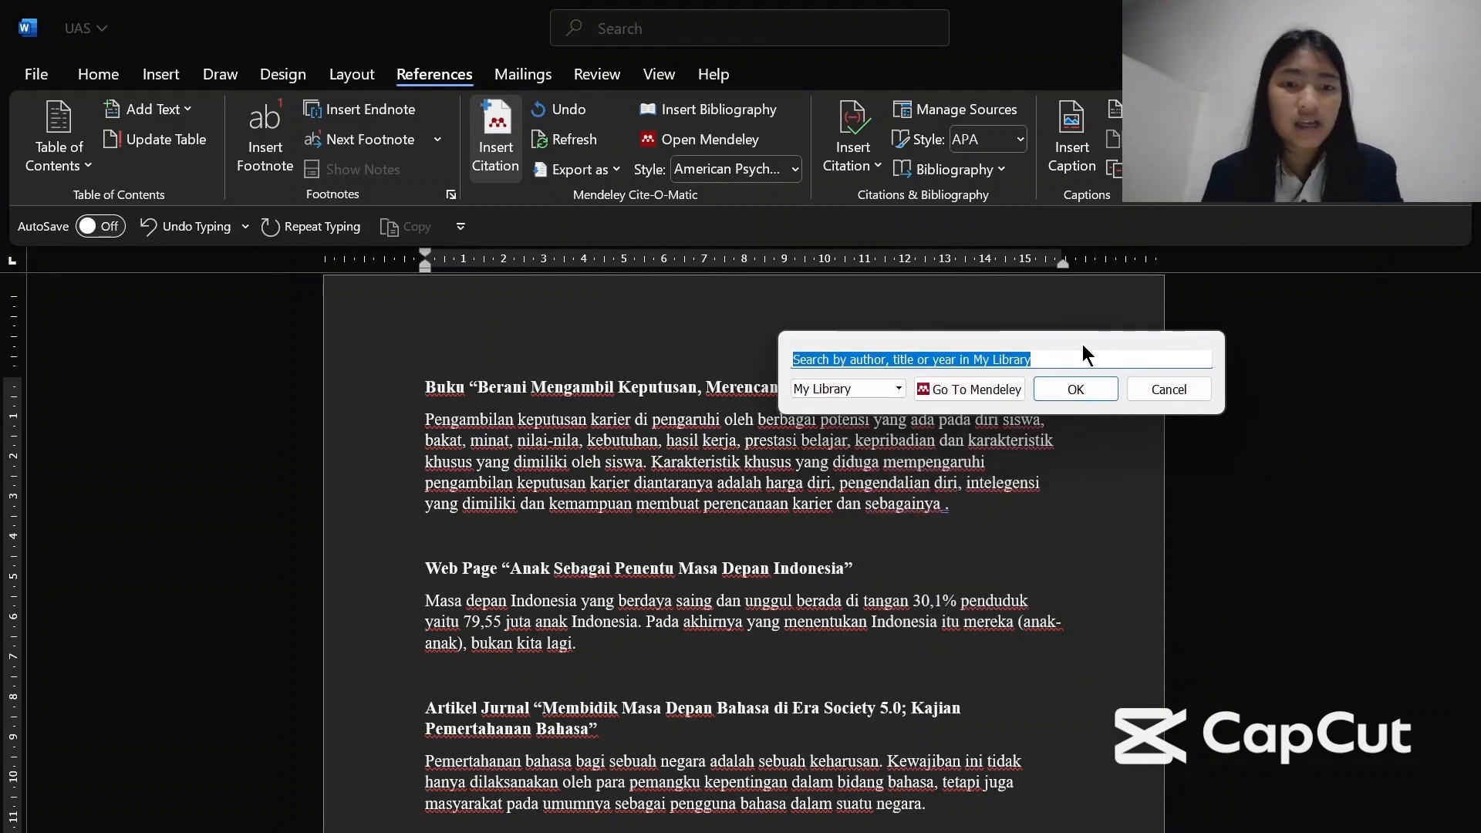
left_click(967, 391)
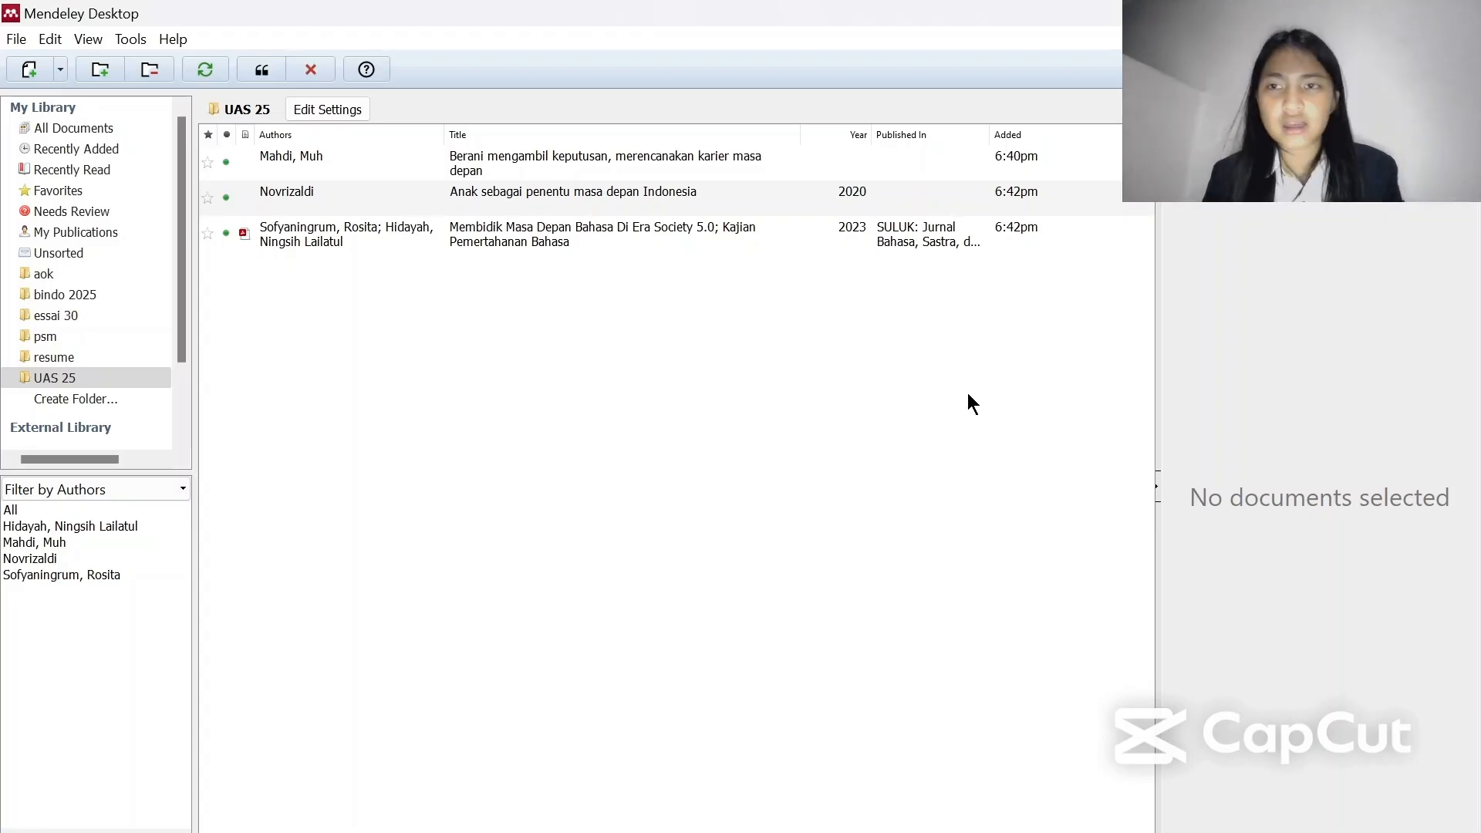
left_click(533, 159)
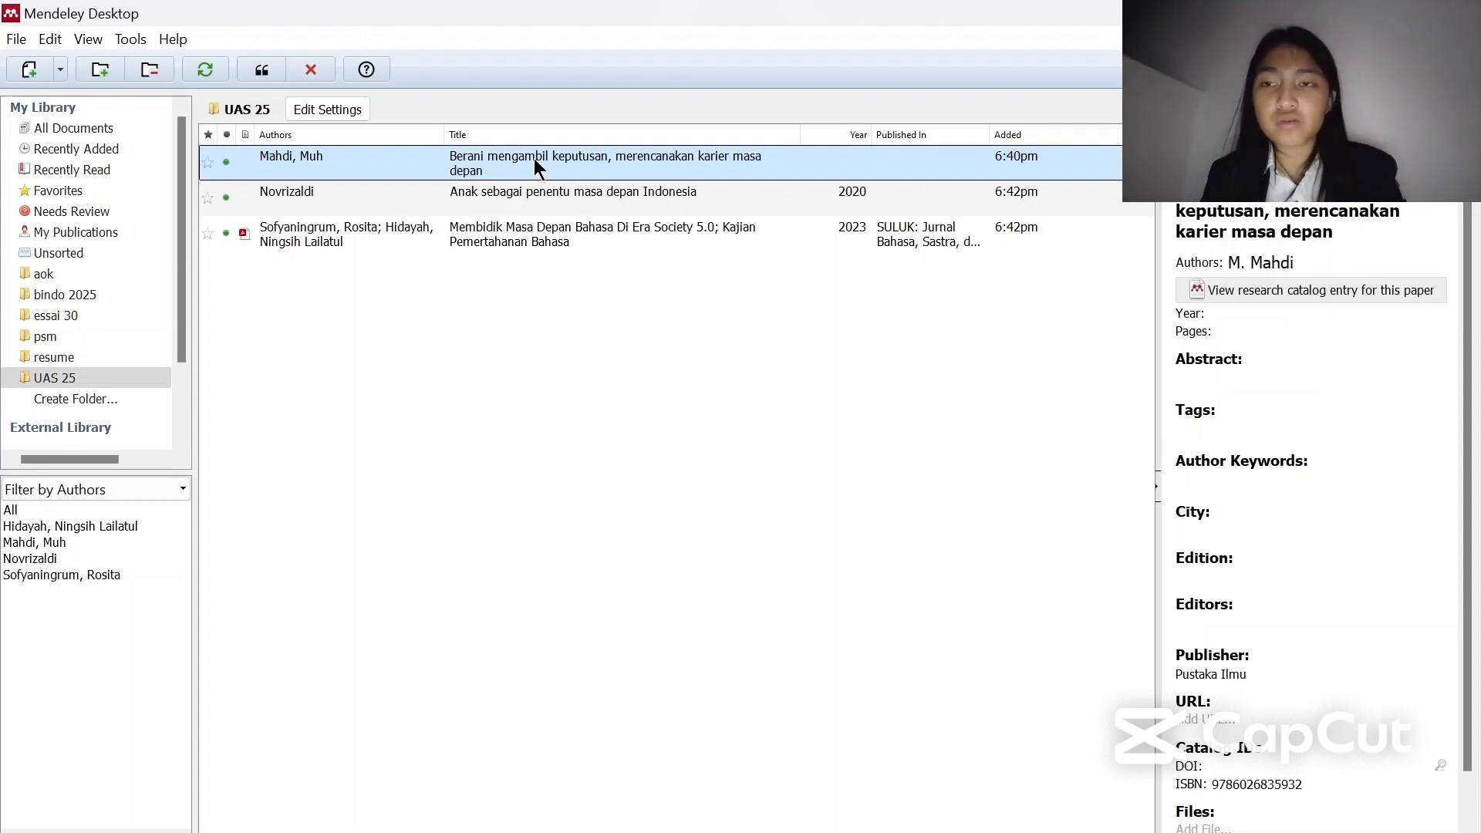
left_click(262, 71)
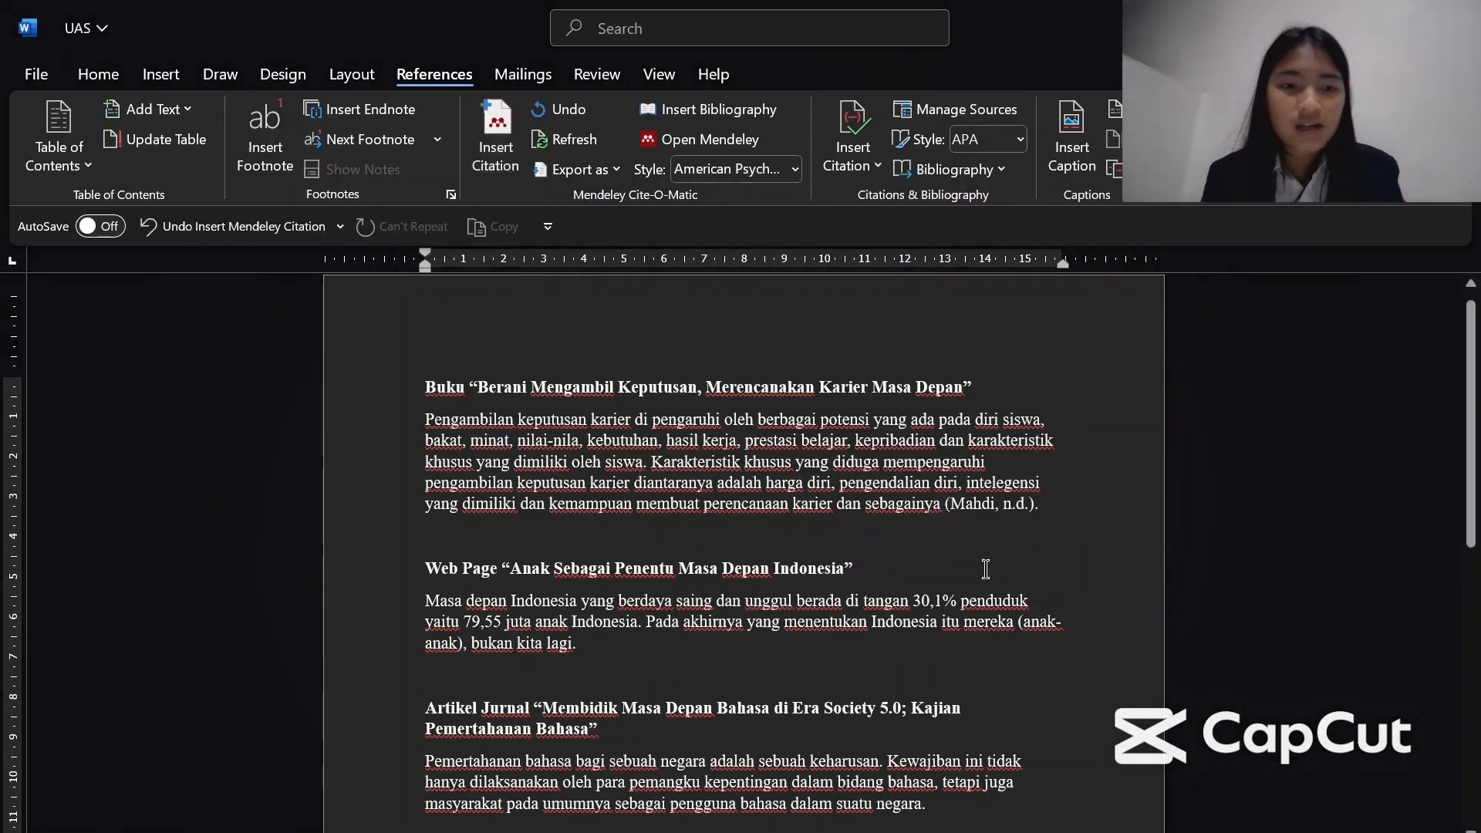
Add a space before the full stop ending the web page passage and insert the Mendeley citation for "Anak sebagai penentu masa depan Indonesia" there
scroll(967, 519, "down", 1)
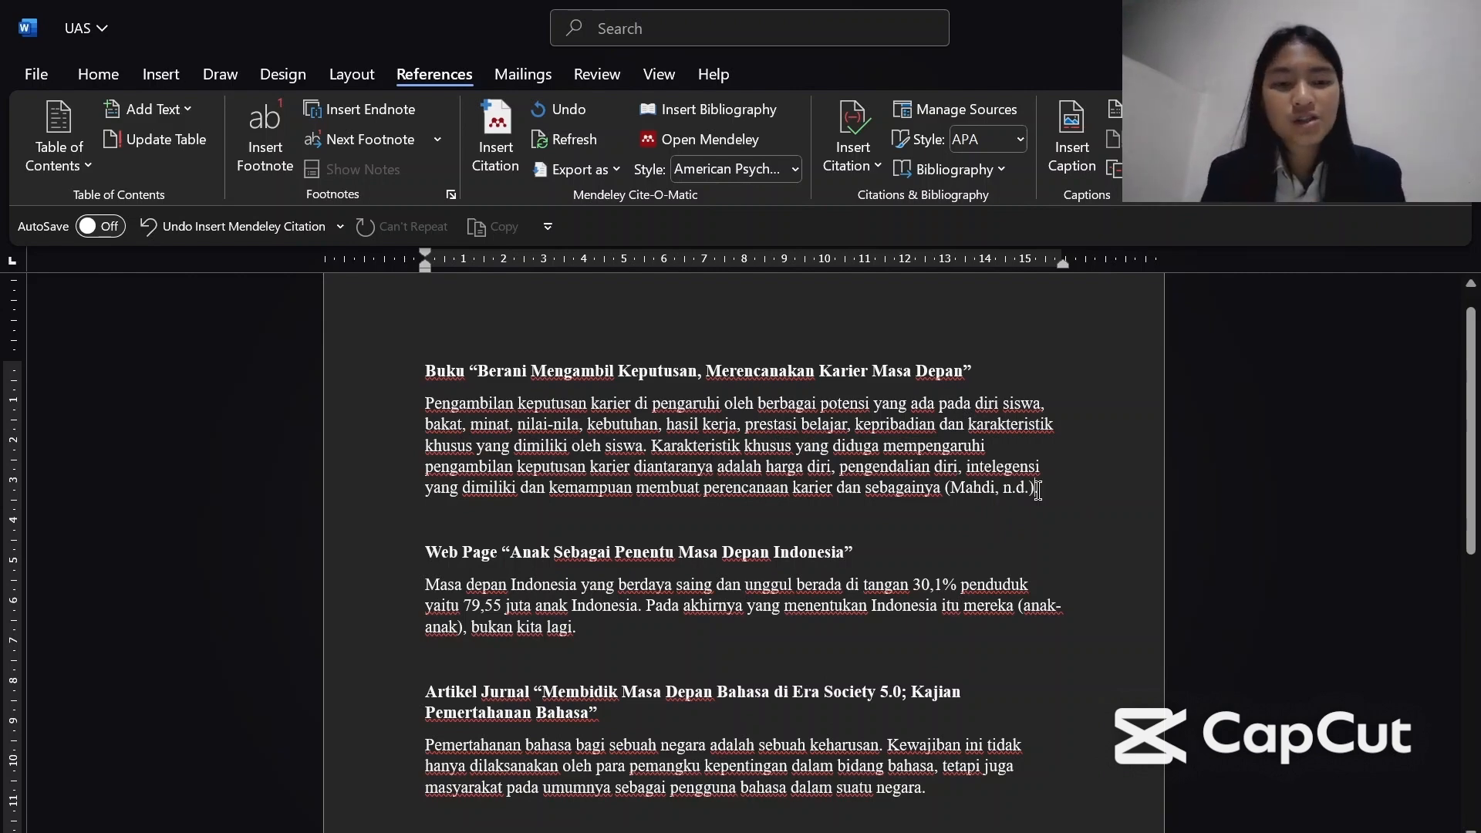
scroll(1039, 491, "down", 2)
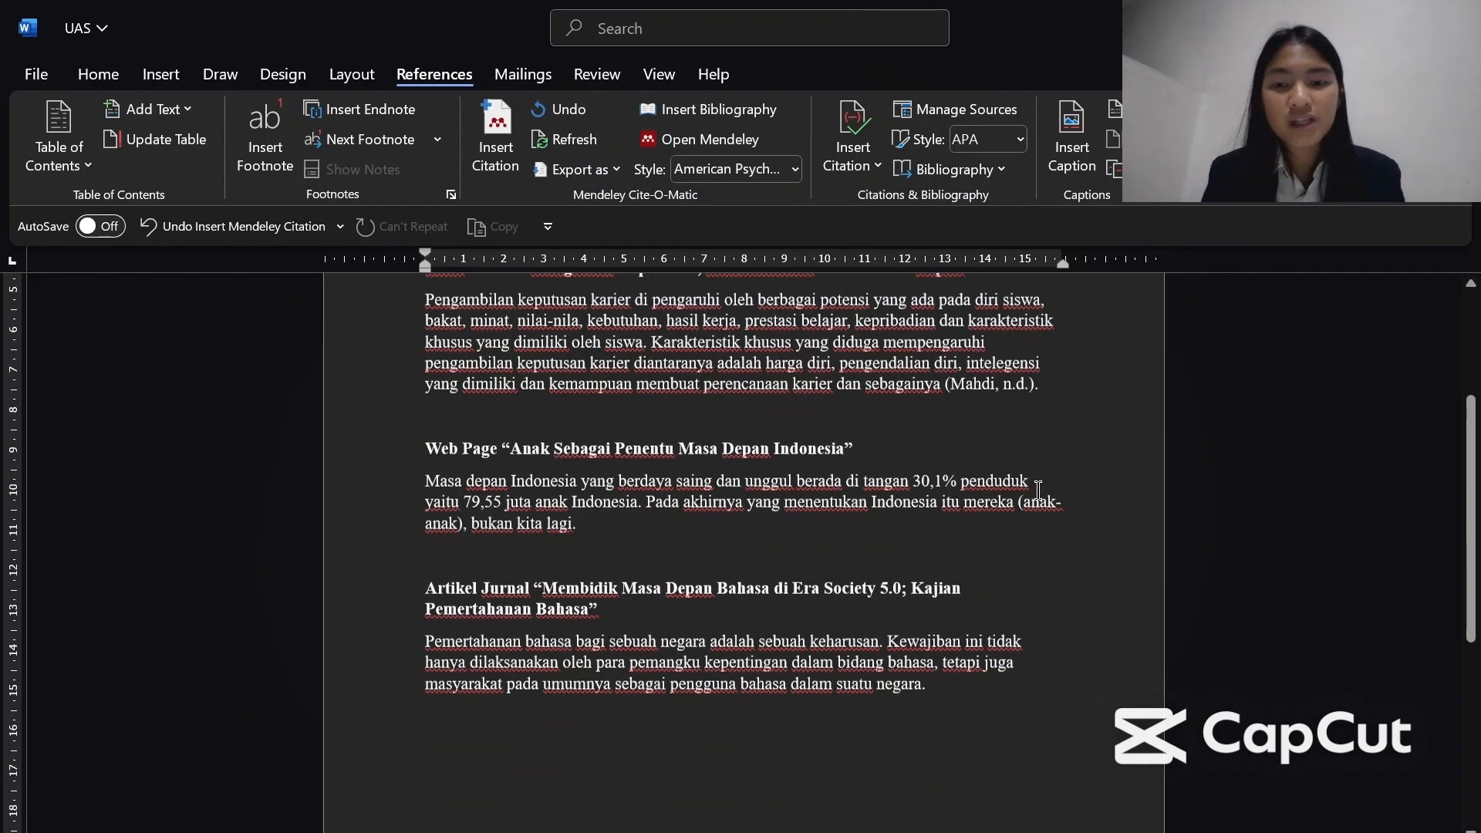
left_click(572, 529)
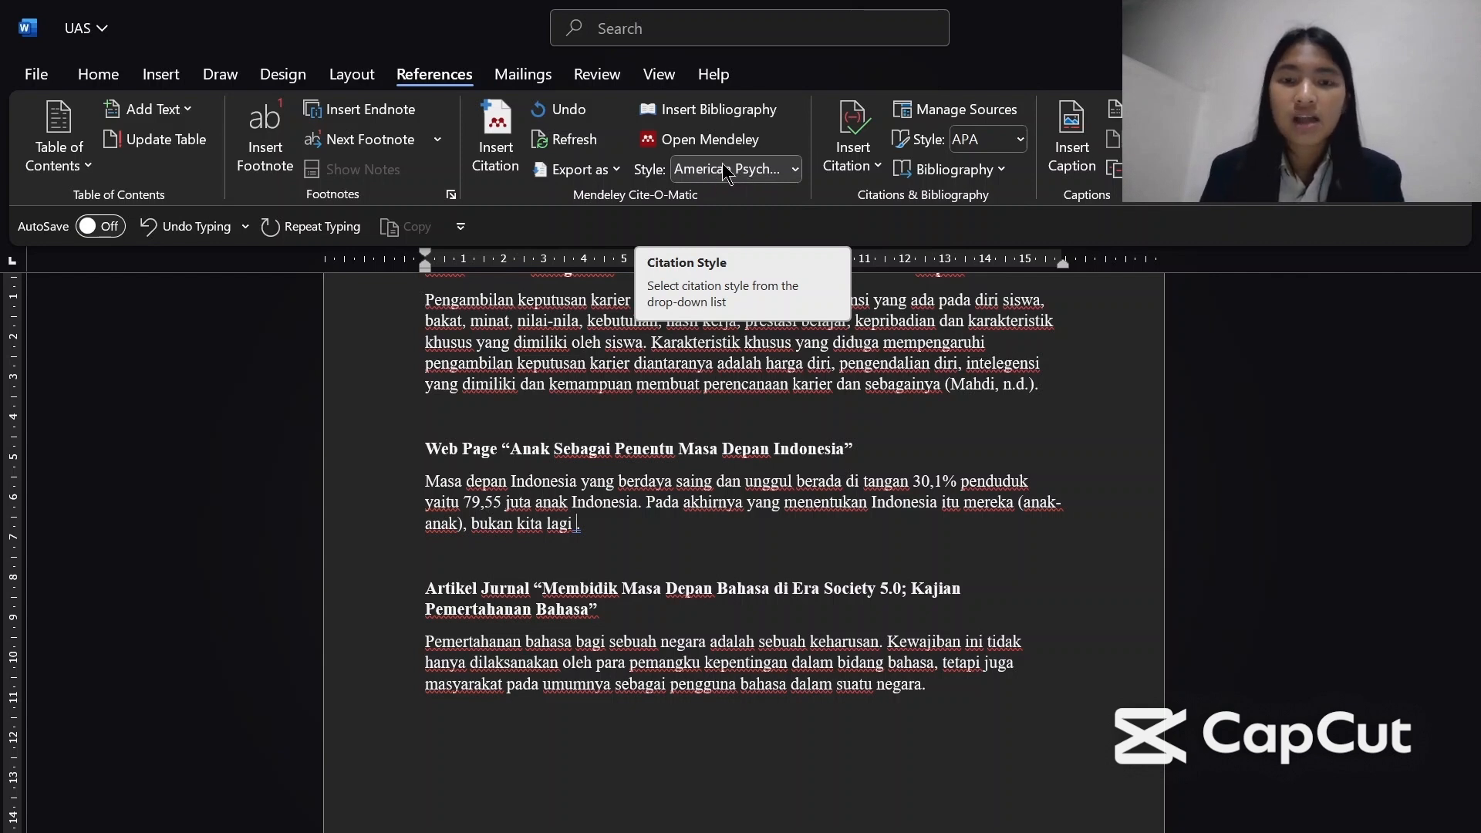
left_click(486, 136)
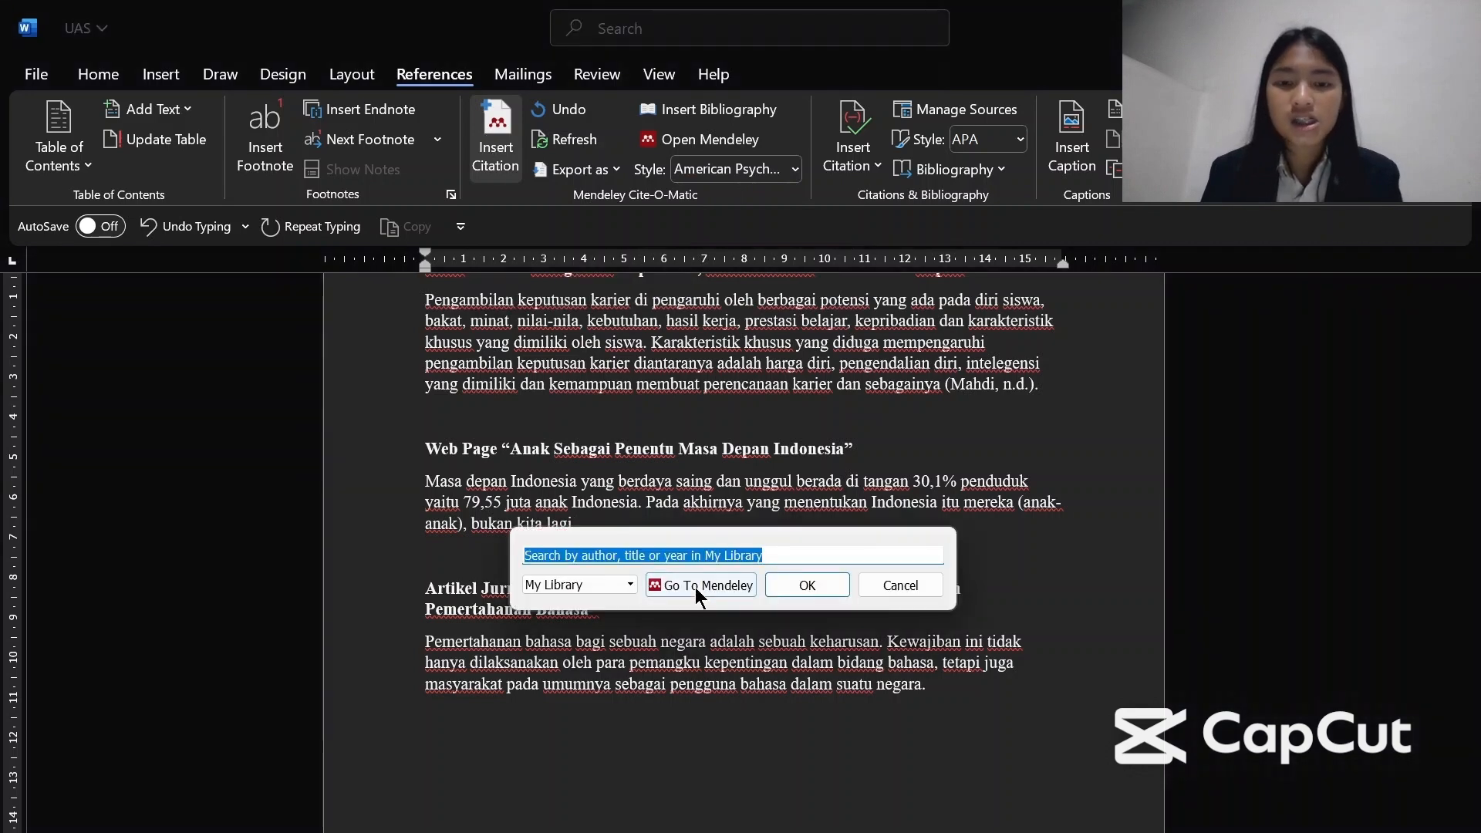
left_click(698, 586)
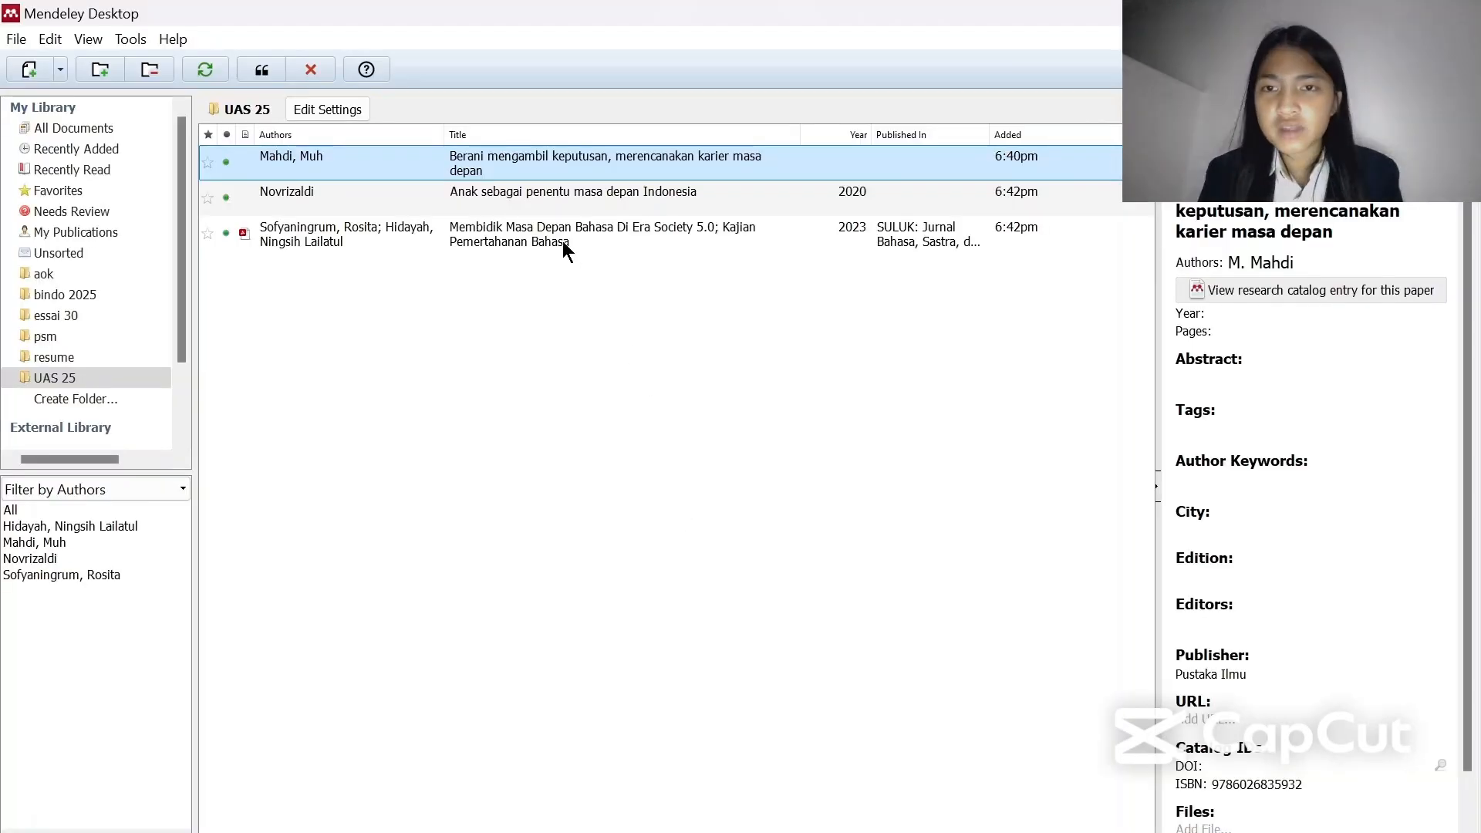
left_click(525, 202)
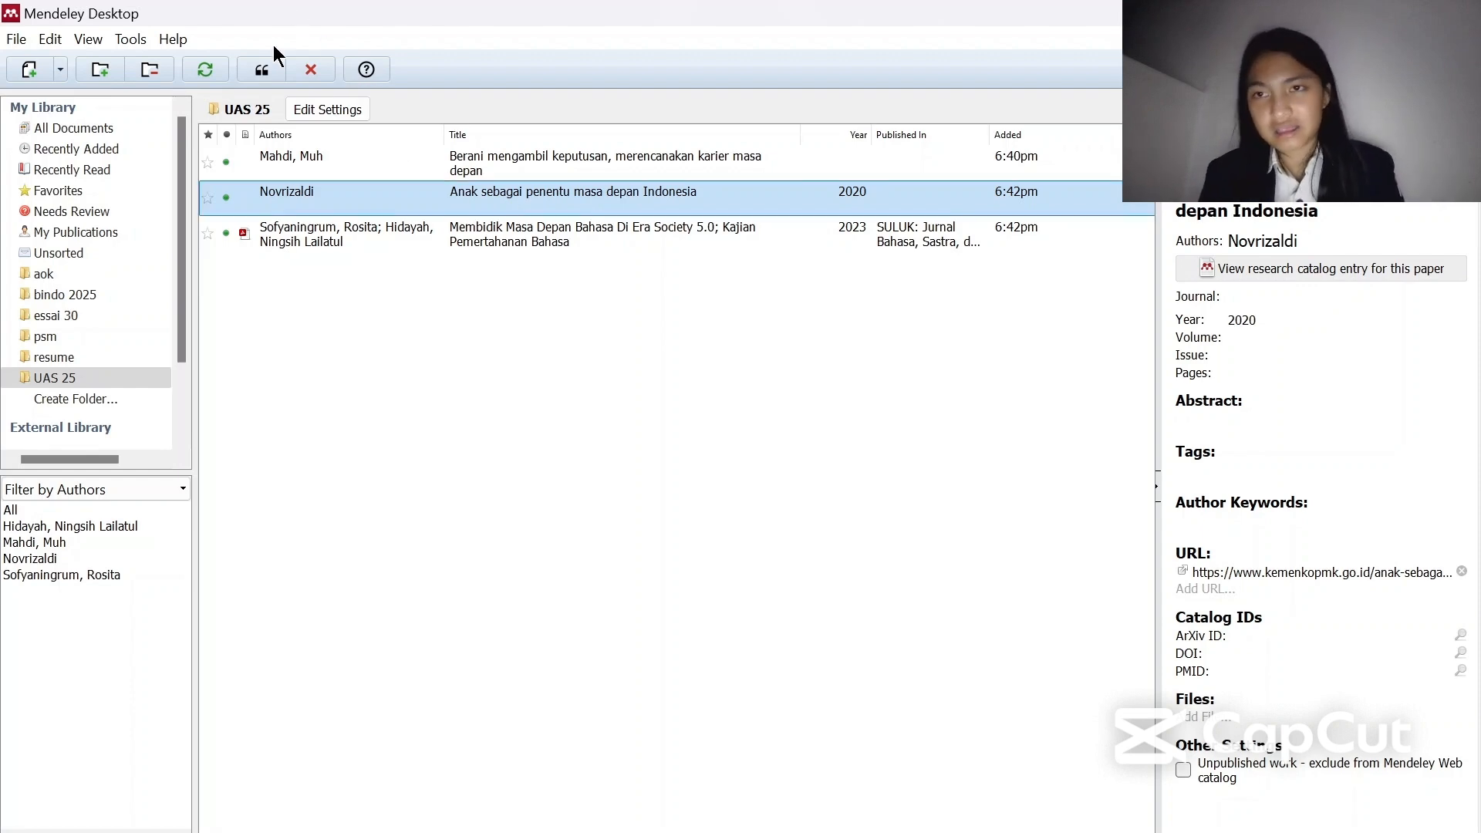
left_click(261, 71)
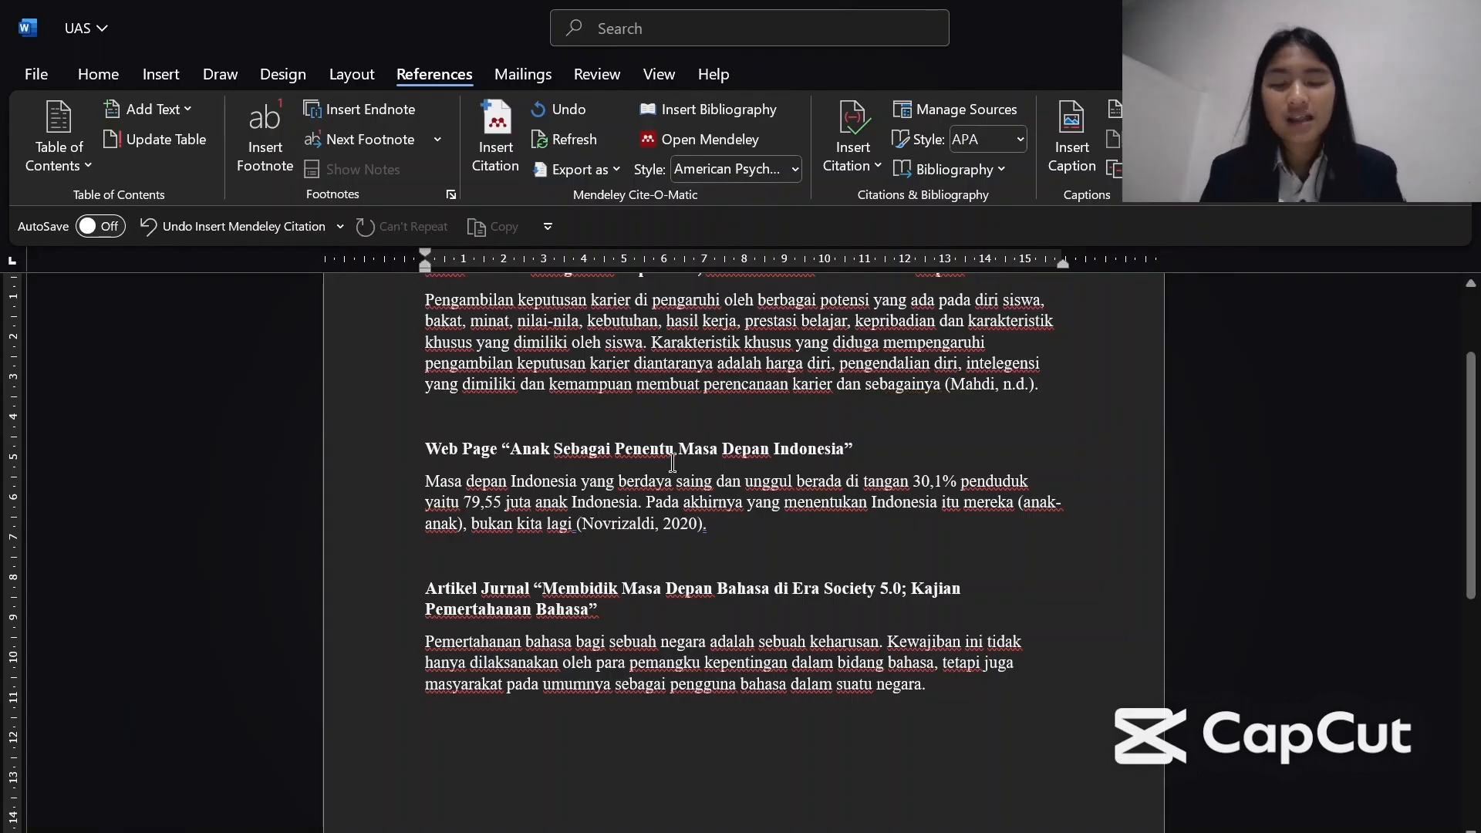
Insert the Mendeley citation for the 2023 article "Membidik Masa Depan Bahasa Di Era Society 5.0" before the article passage's final full stop, preceded by a space
scroll(683, 487, "down", 1)
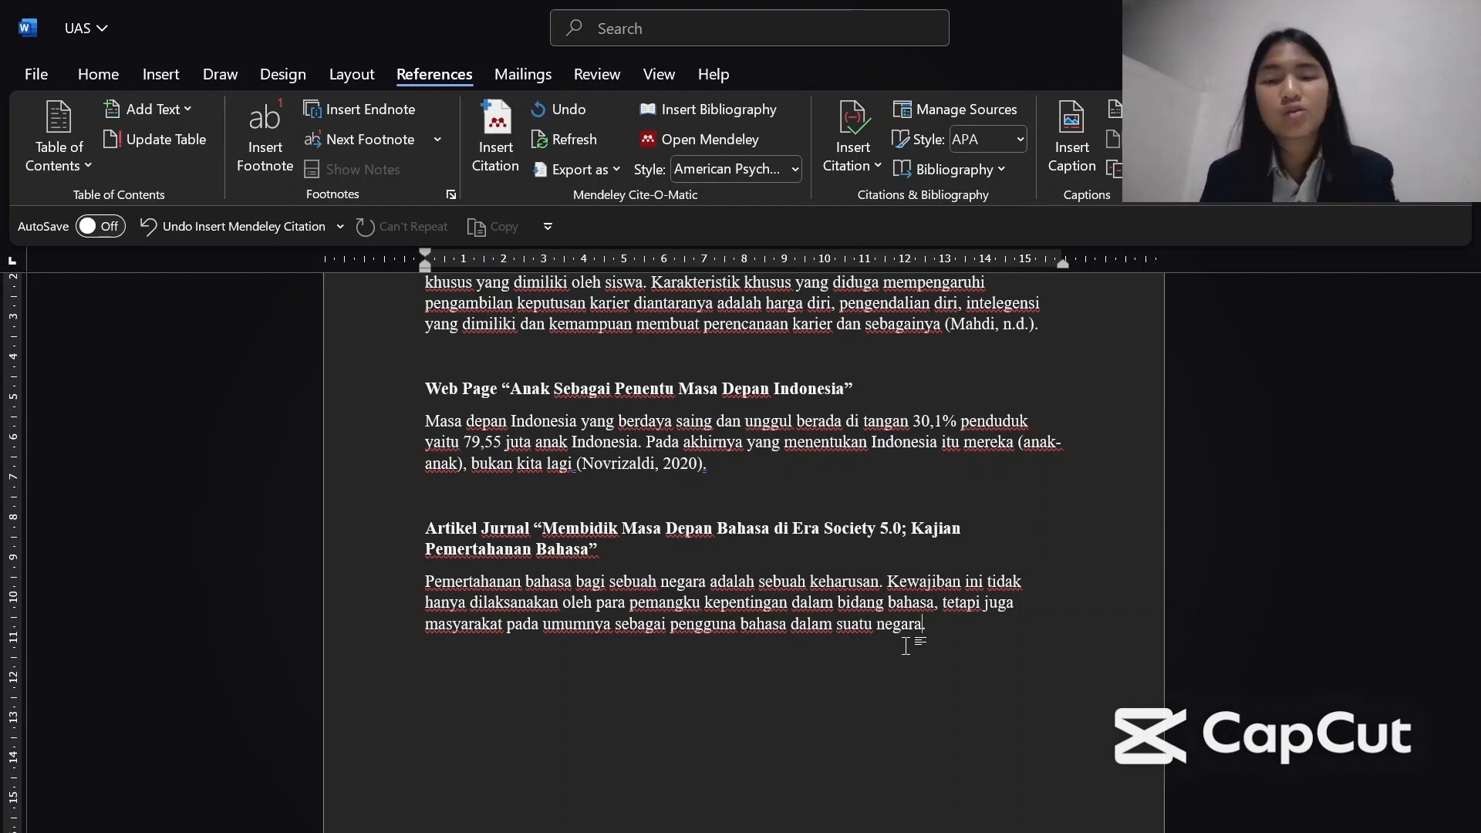
left_click(500, 150)
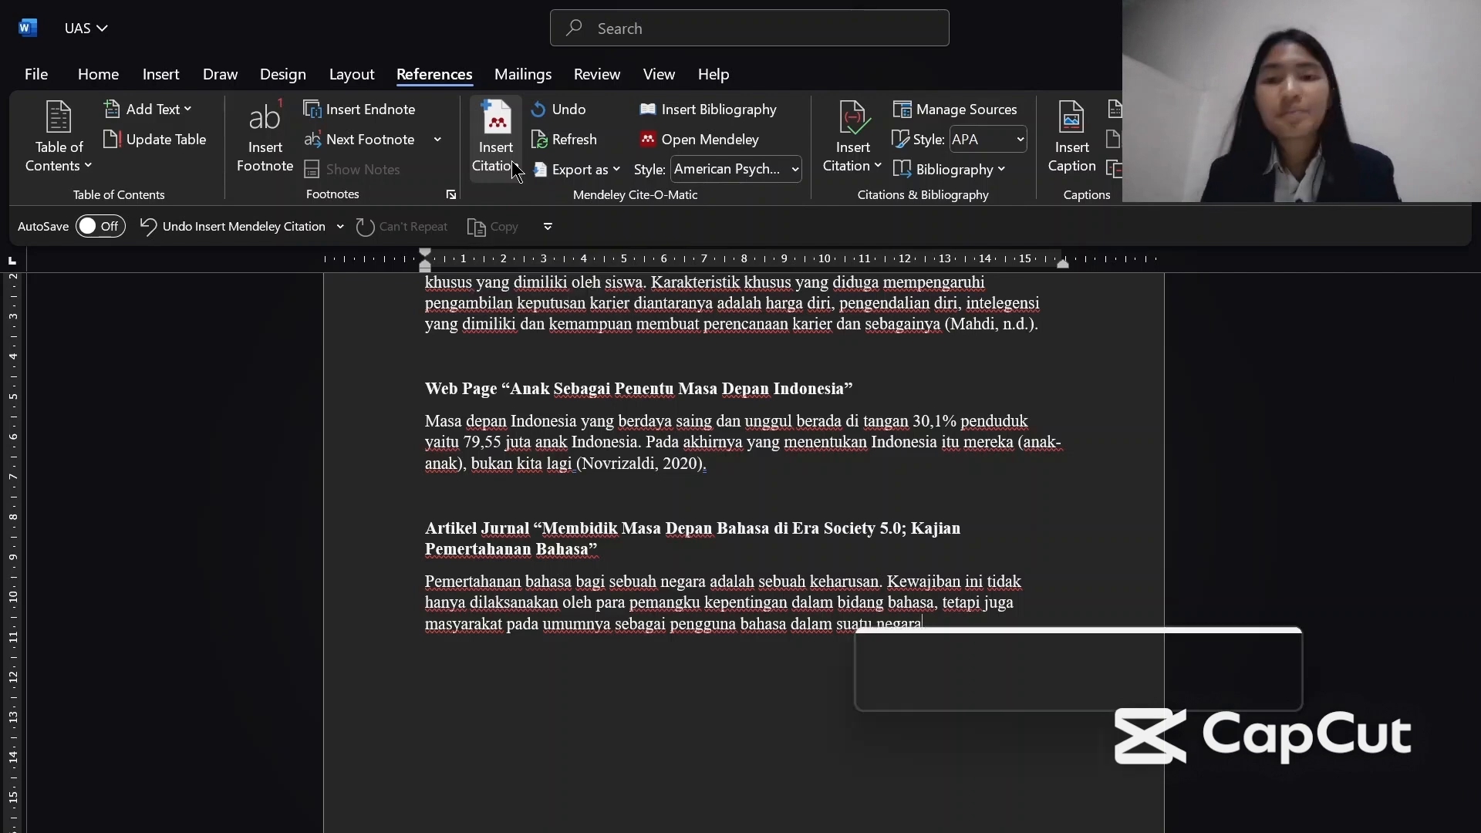
left_click(1047, 685)
left_click(538, 232)
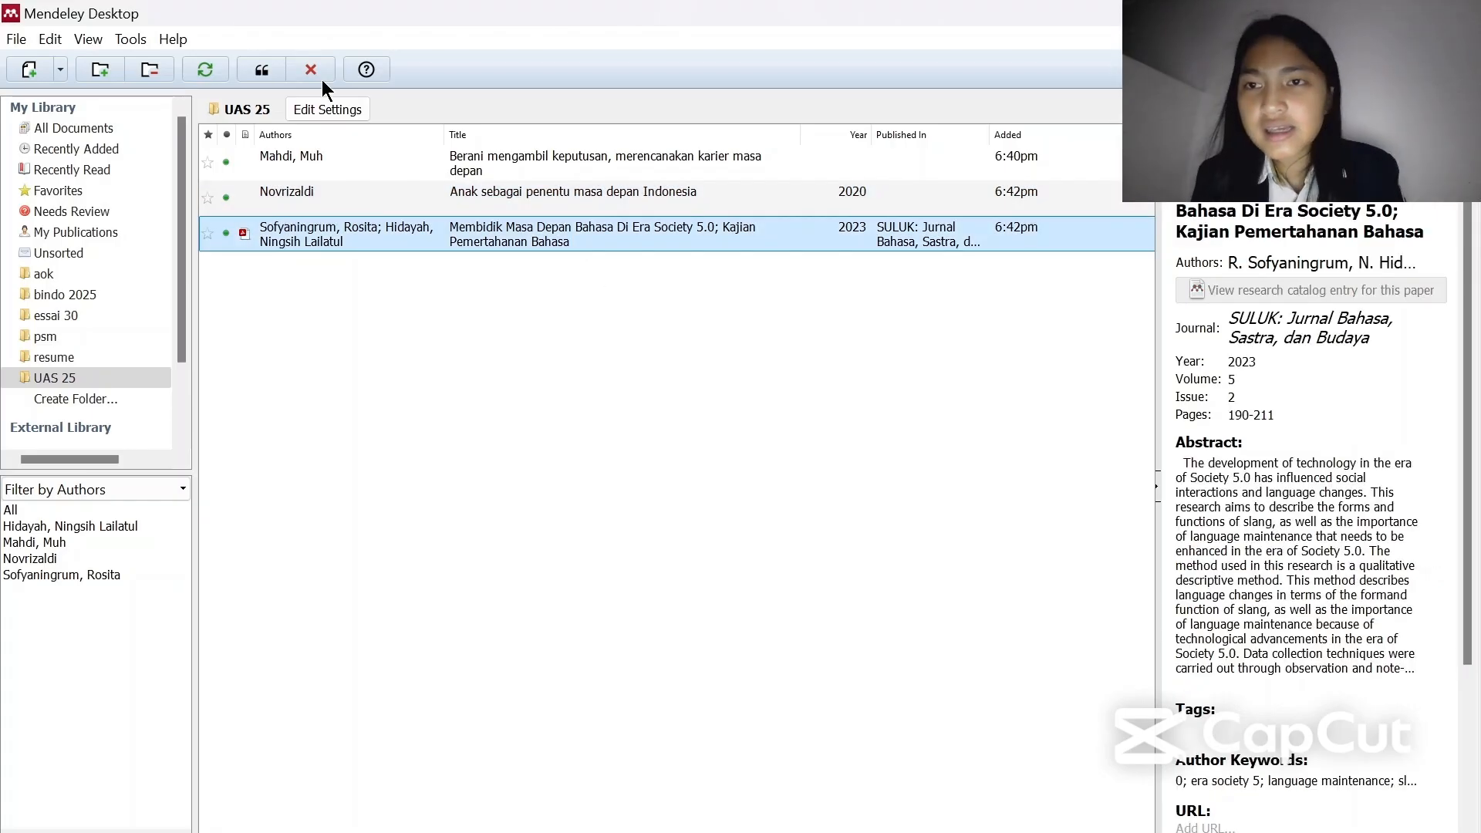
left_click(262, 69)
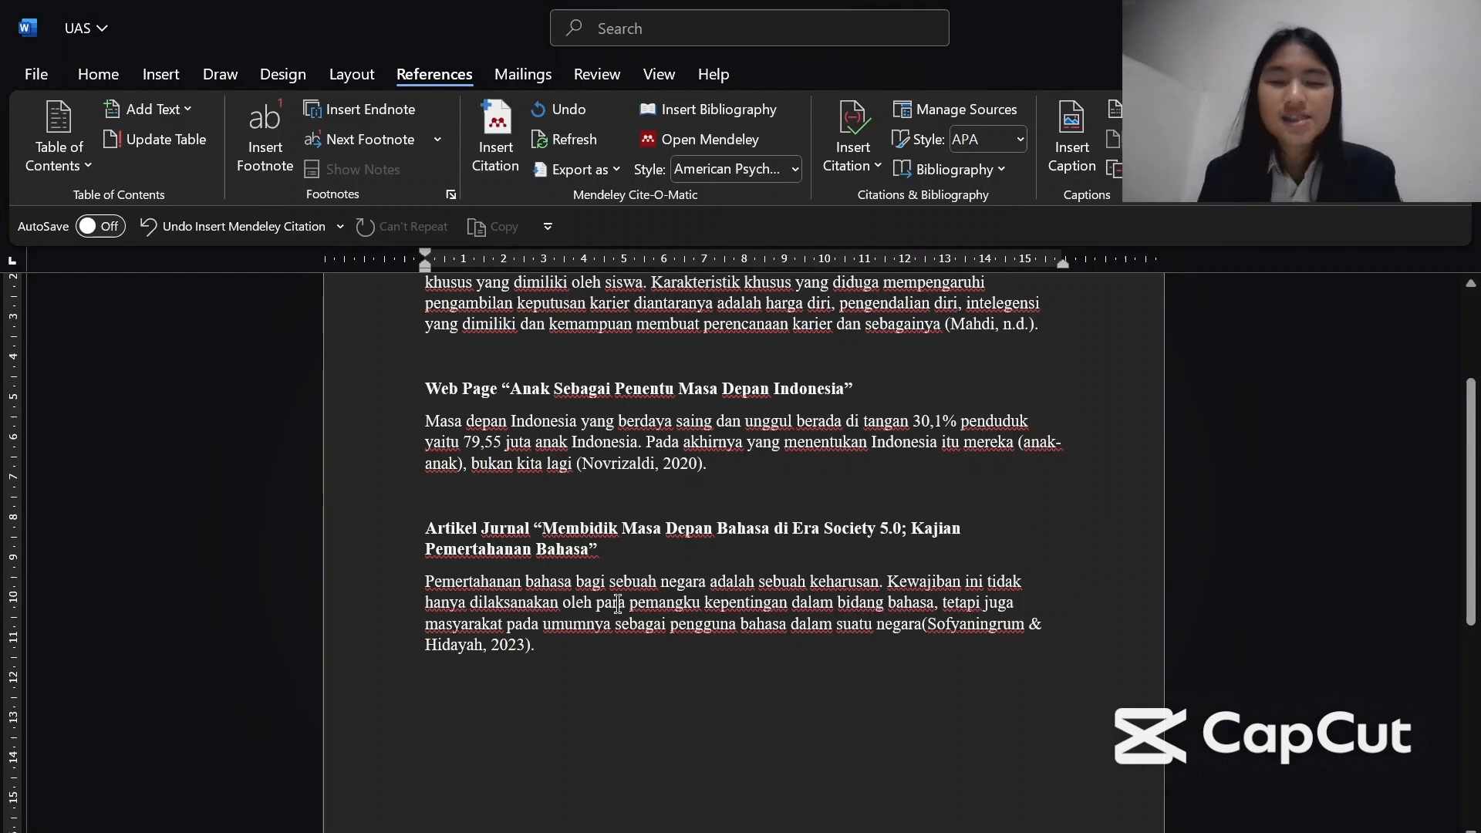
left_click(920, 631)
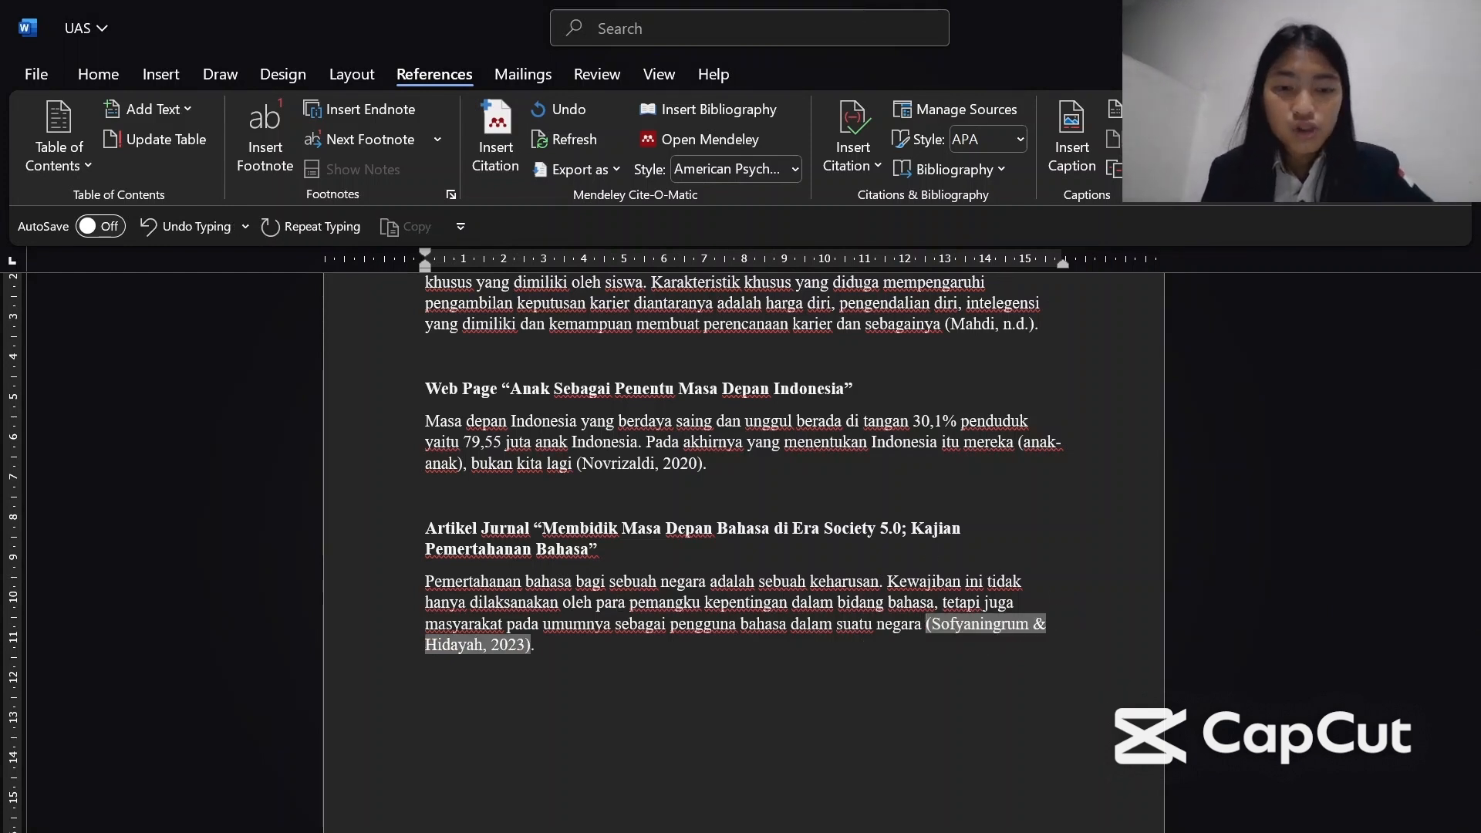
left_click(704, 652)
Add the heading "DAFTAR PUSTAKA" below the journal article passage, followed by a new empty line
scroll(708, 661, "up", 3)
scroll(707, 661, "down", 3)
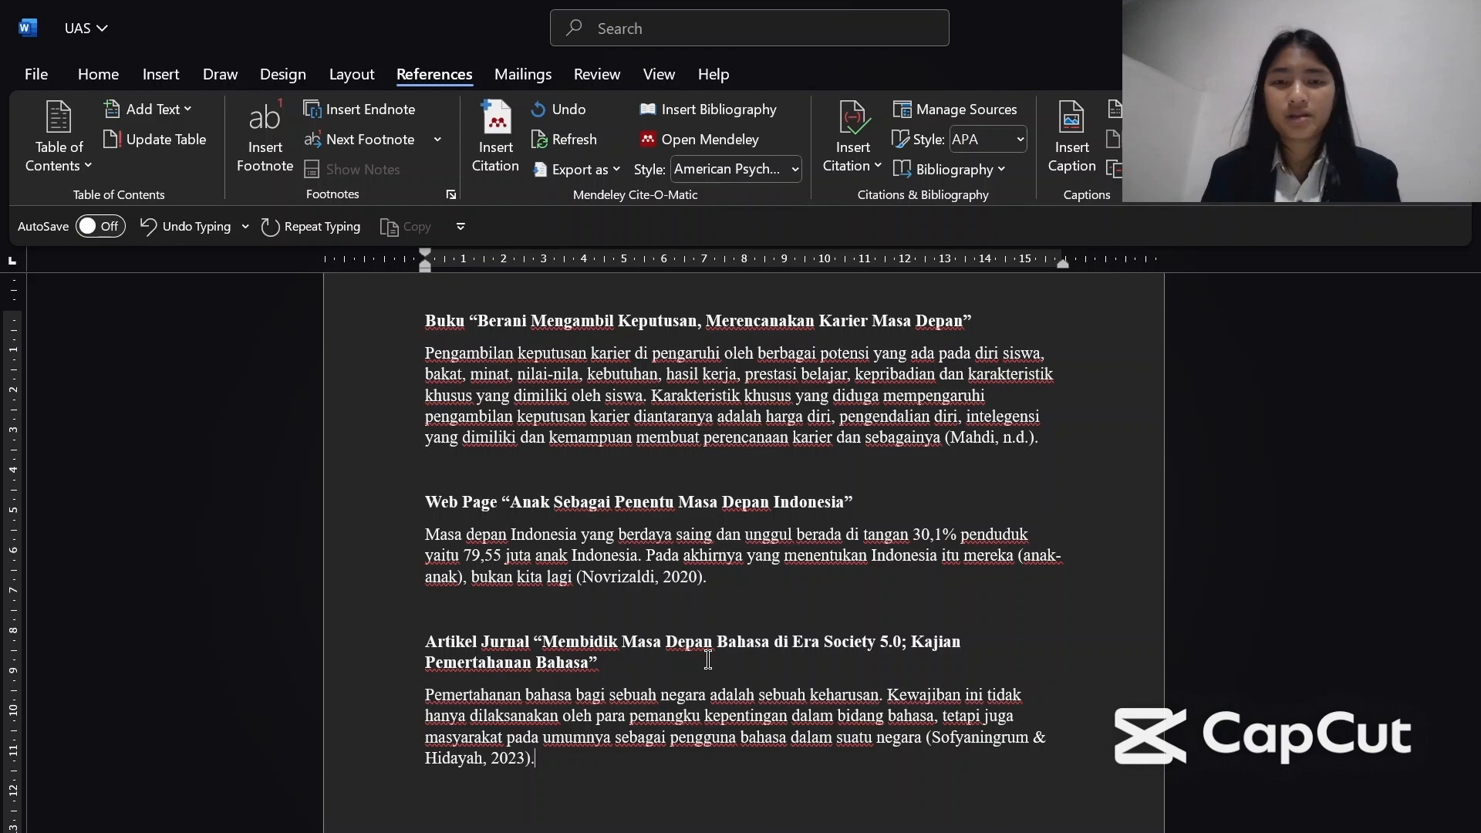
key("Return")
key("Return")
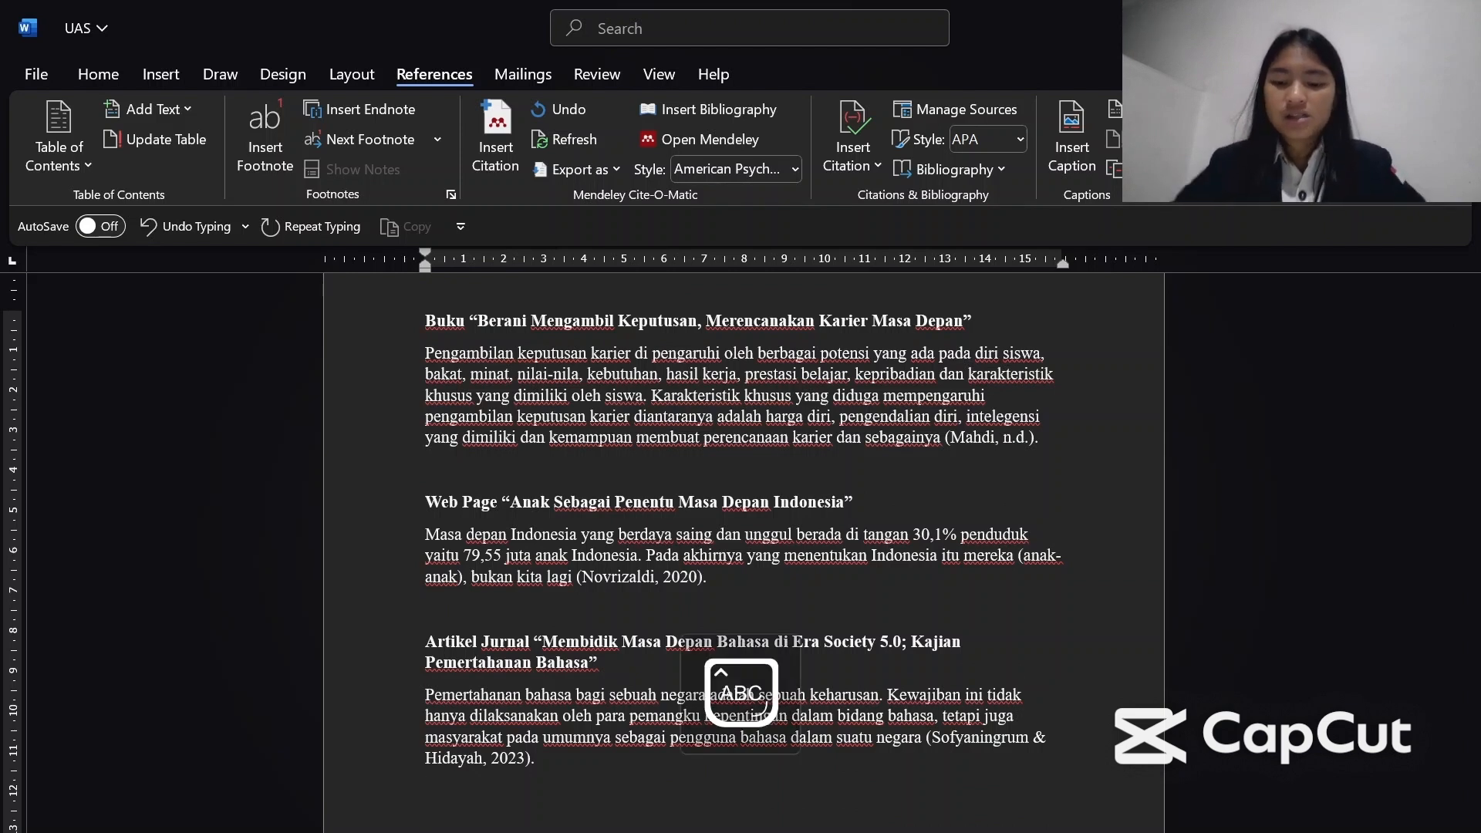
type("DAFTAR PUSTAKA")
key("Return")
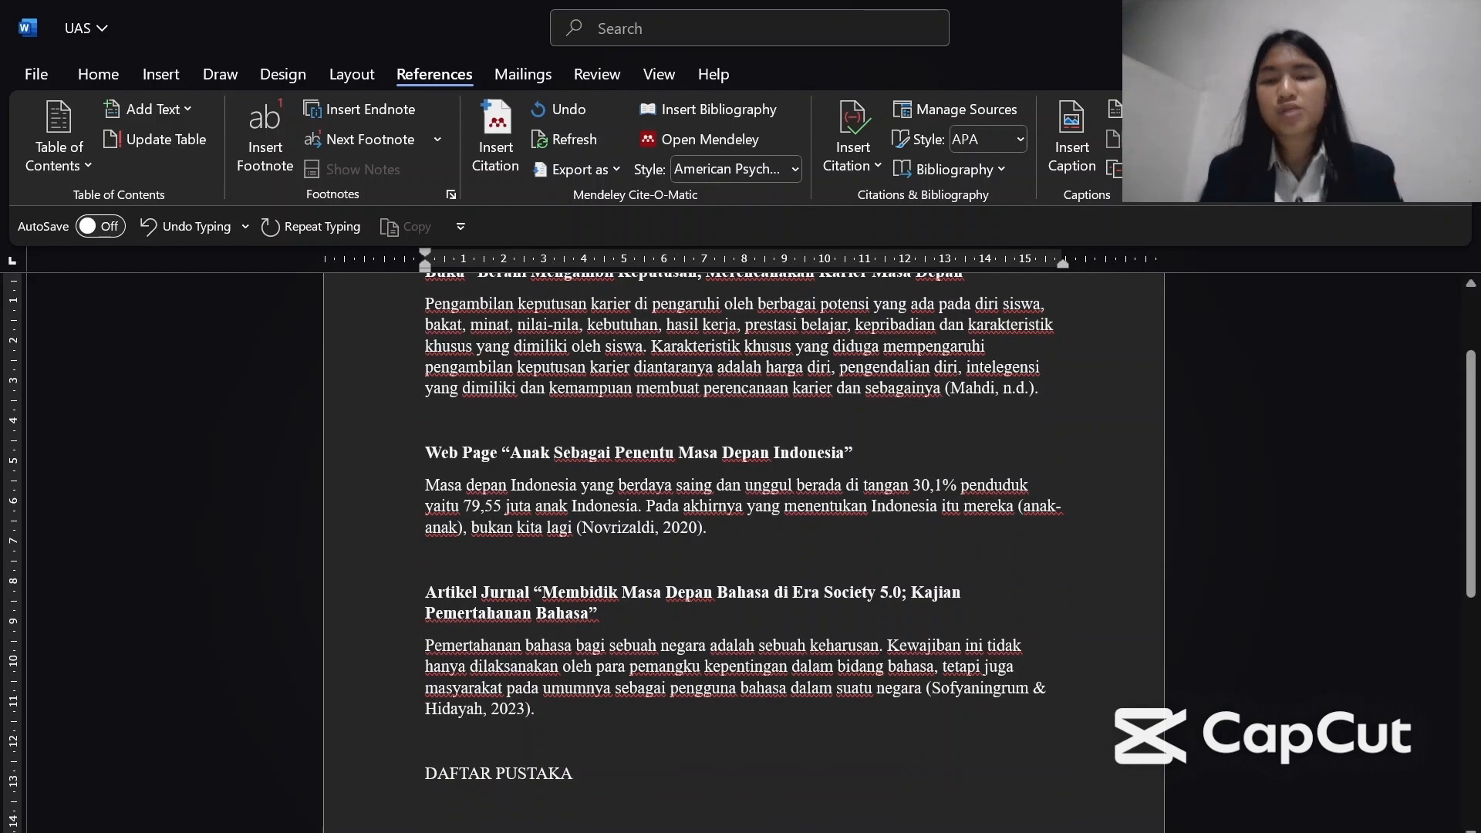
Insert the Mendeley bibliography on the empty line under the DAFTAR PUSTAKA heading and review its entries
scroll(729, 612, "down", 2)
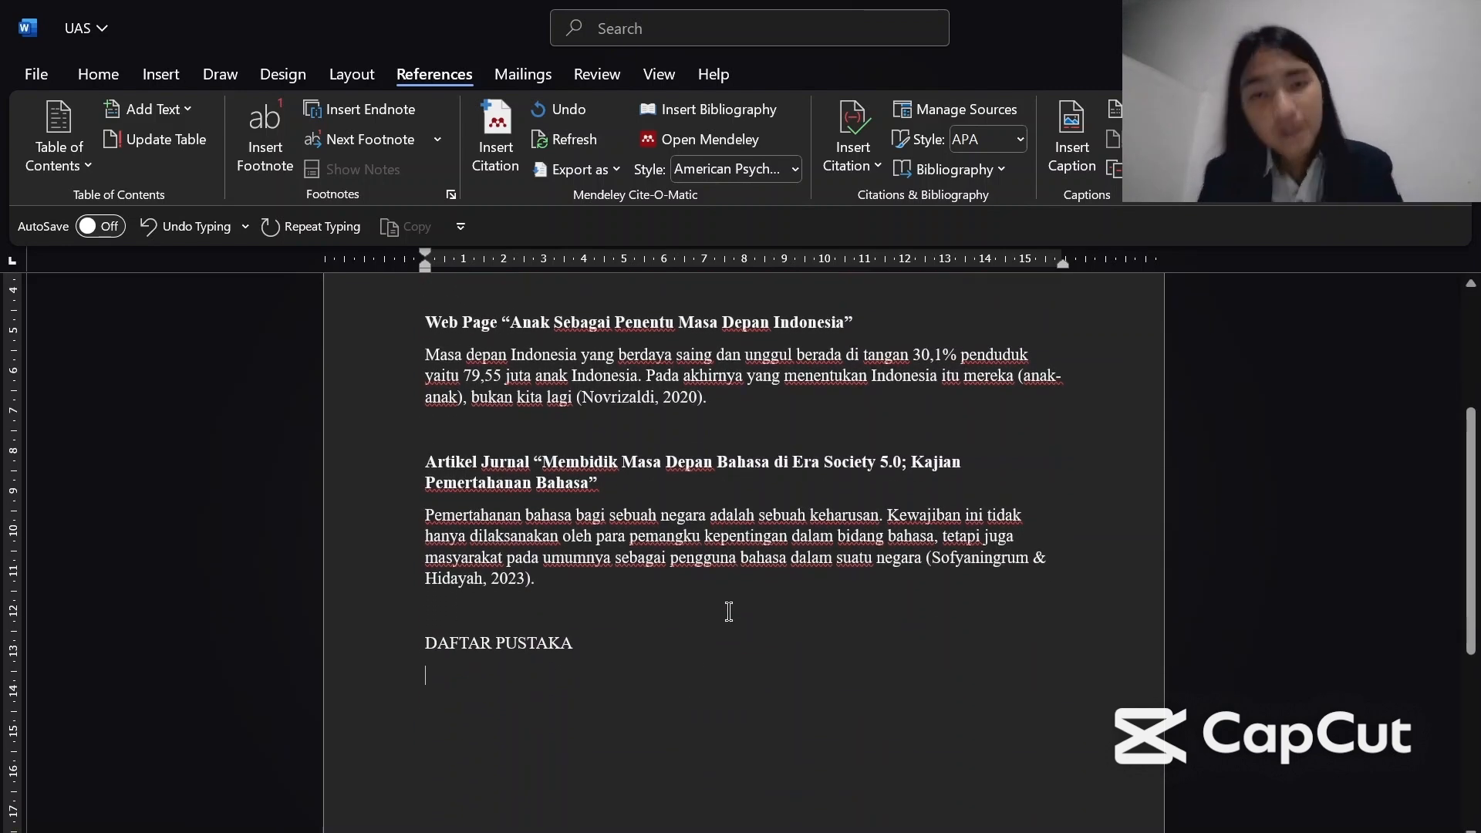
scroll(677, 424, "up", 3)
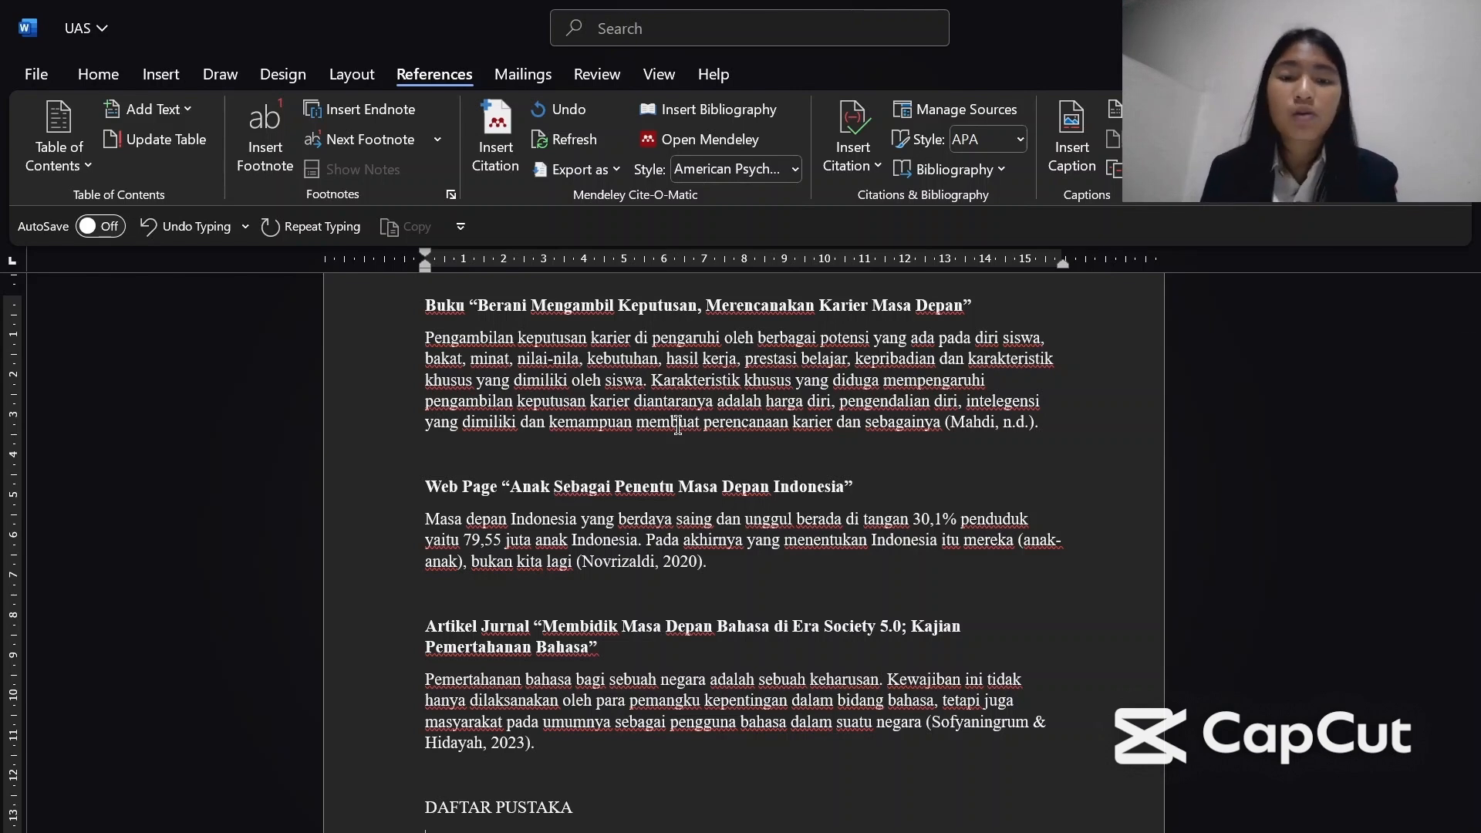
scroll(677, 424, "down", 2)
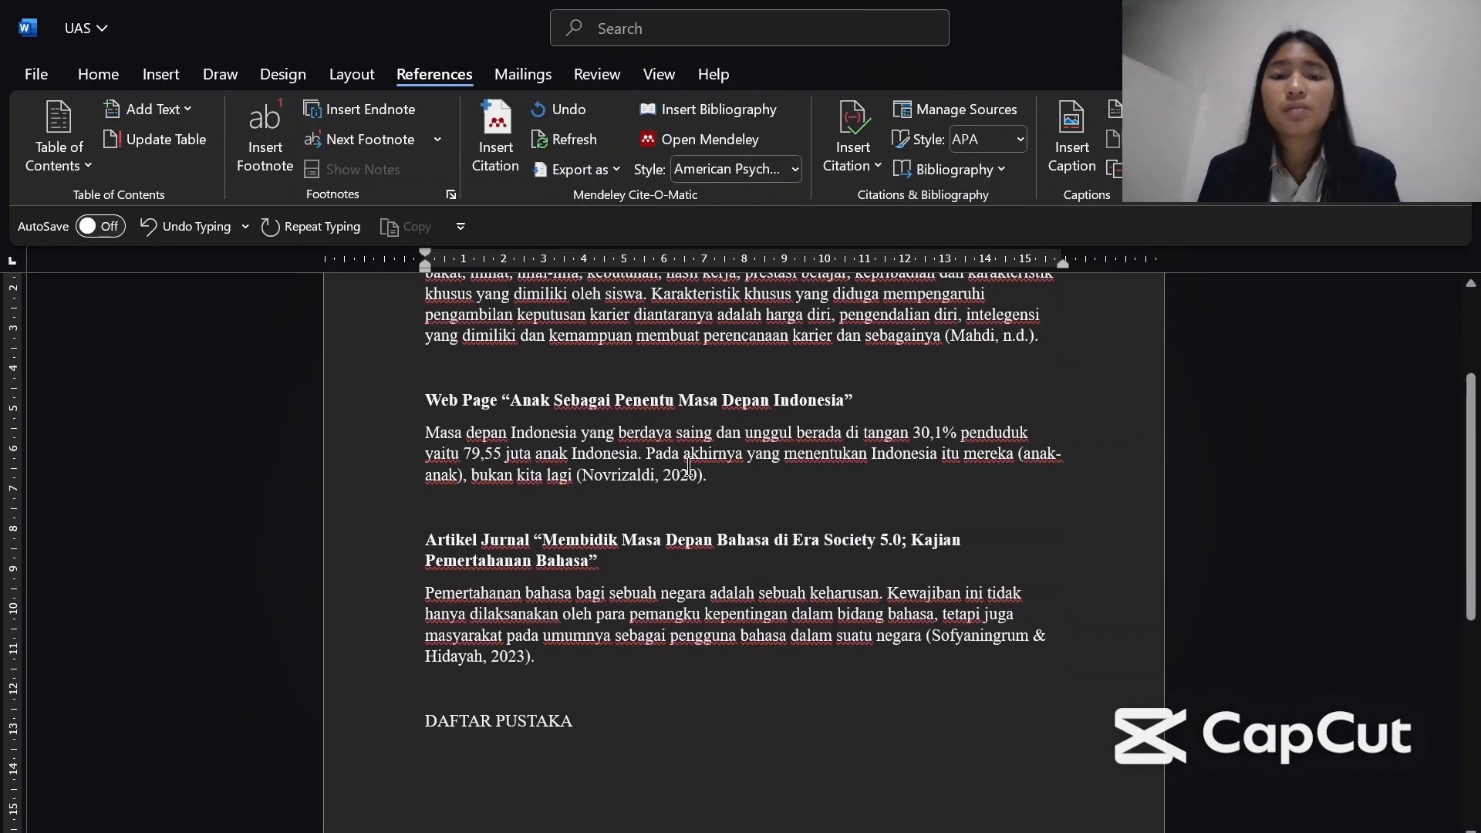
left_click(657, 117)
scroll(605, 508, "down", 4)
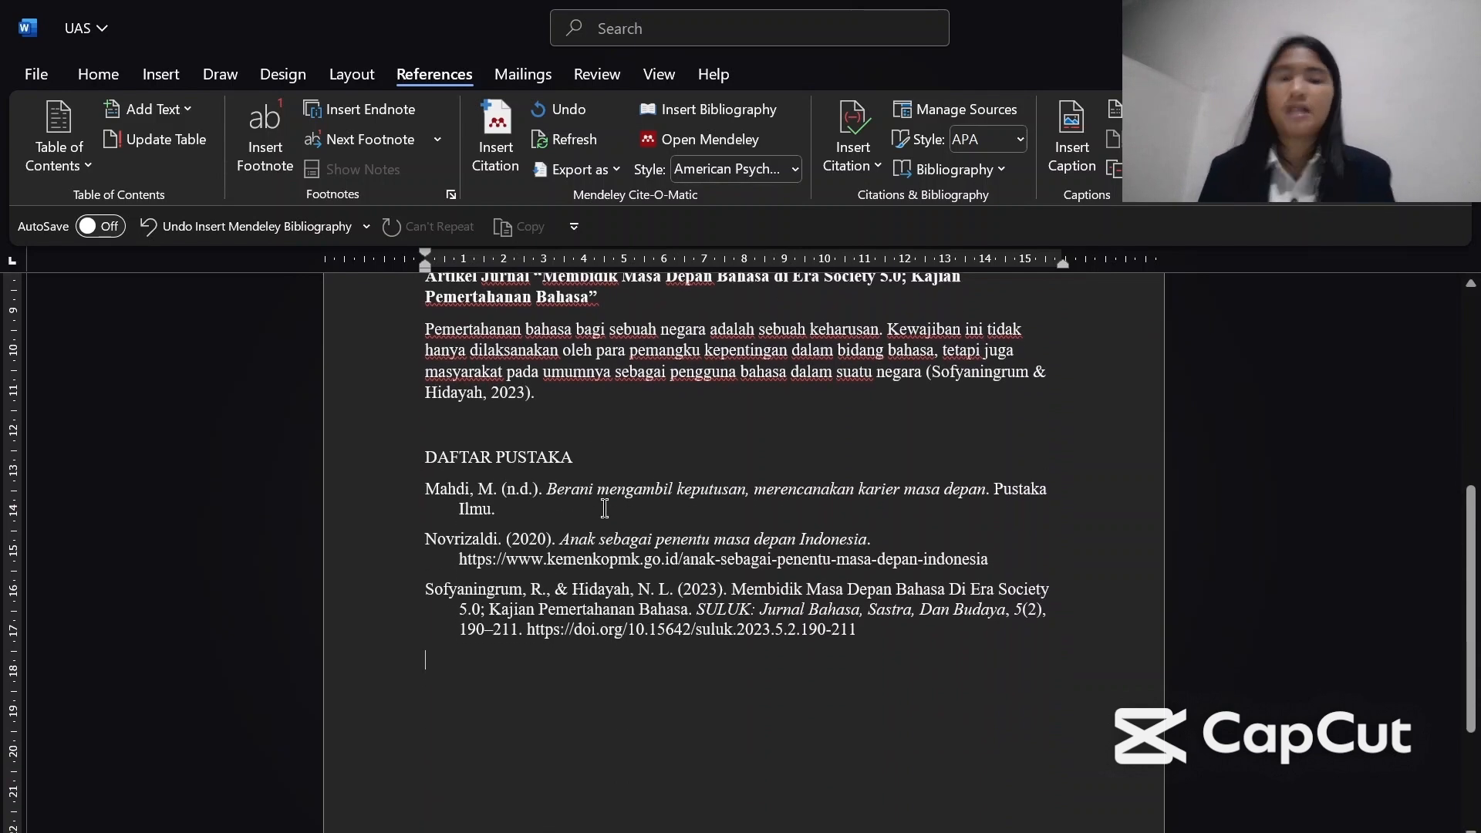
scroll(664, 516, "up", 3)
scroll(1032, 753, "down", 3)
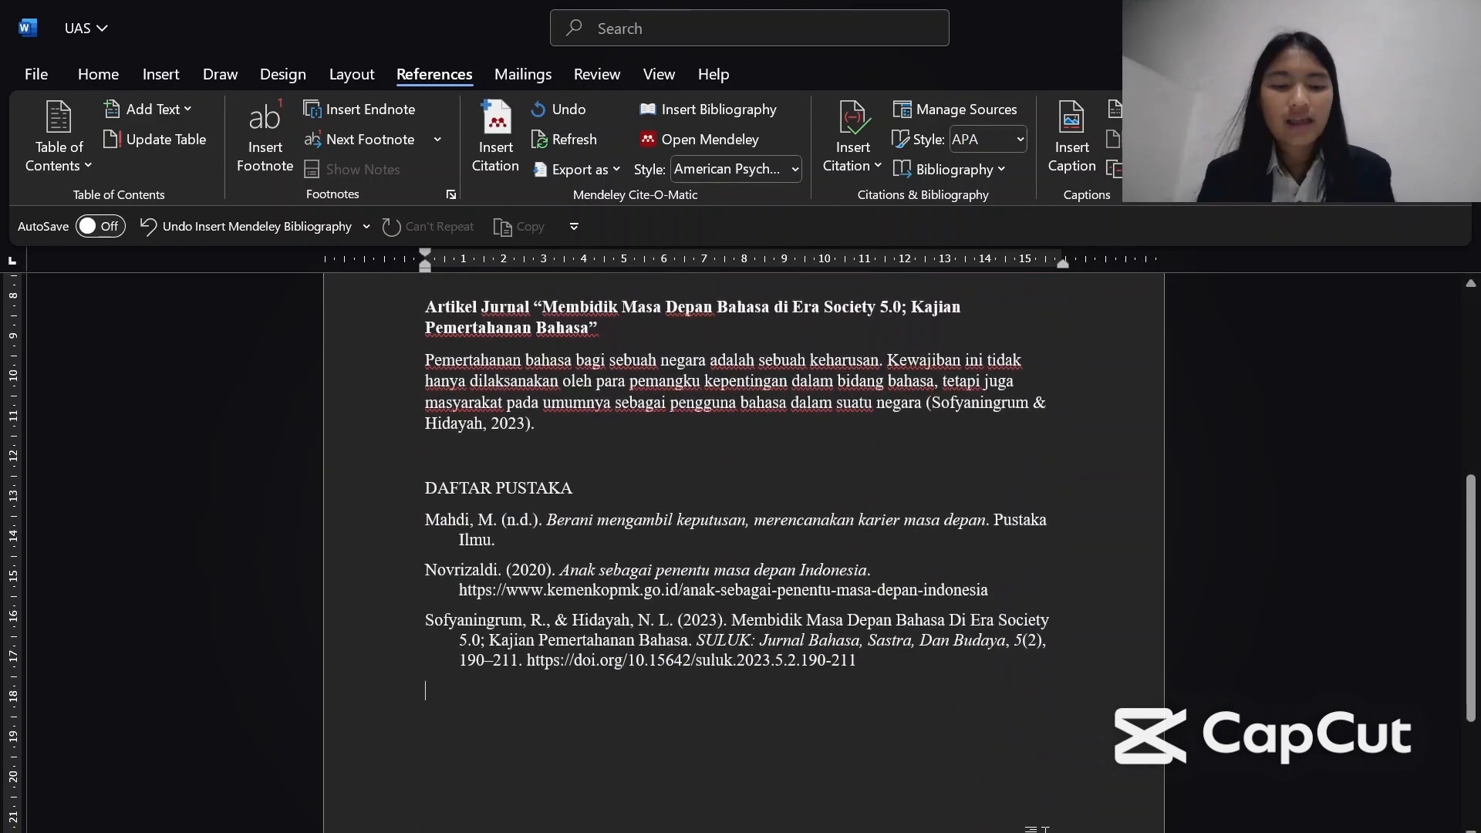
Look up the book's publication year in its OLIS library record in the browser and set the year of its Mendeley entry to 2019
left_click(1034, 830)
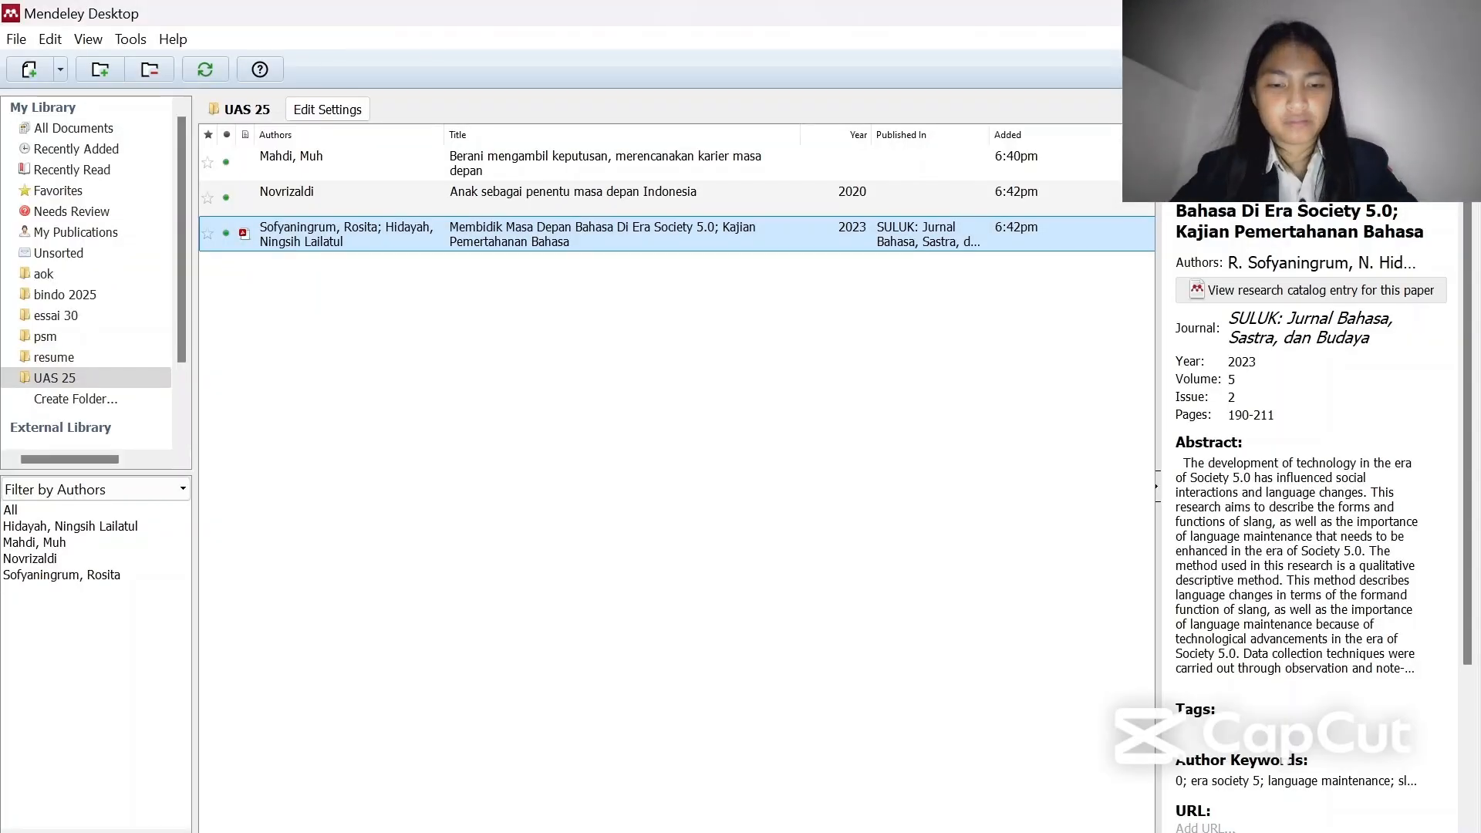
left_click(858, 164)
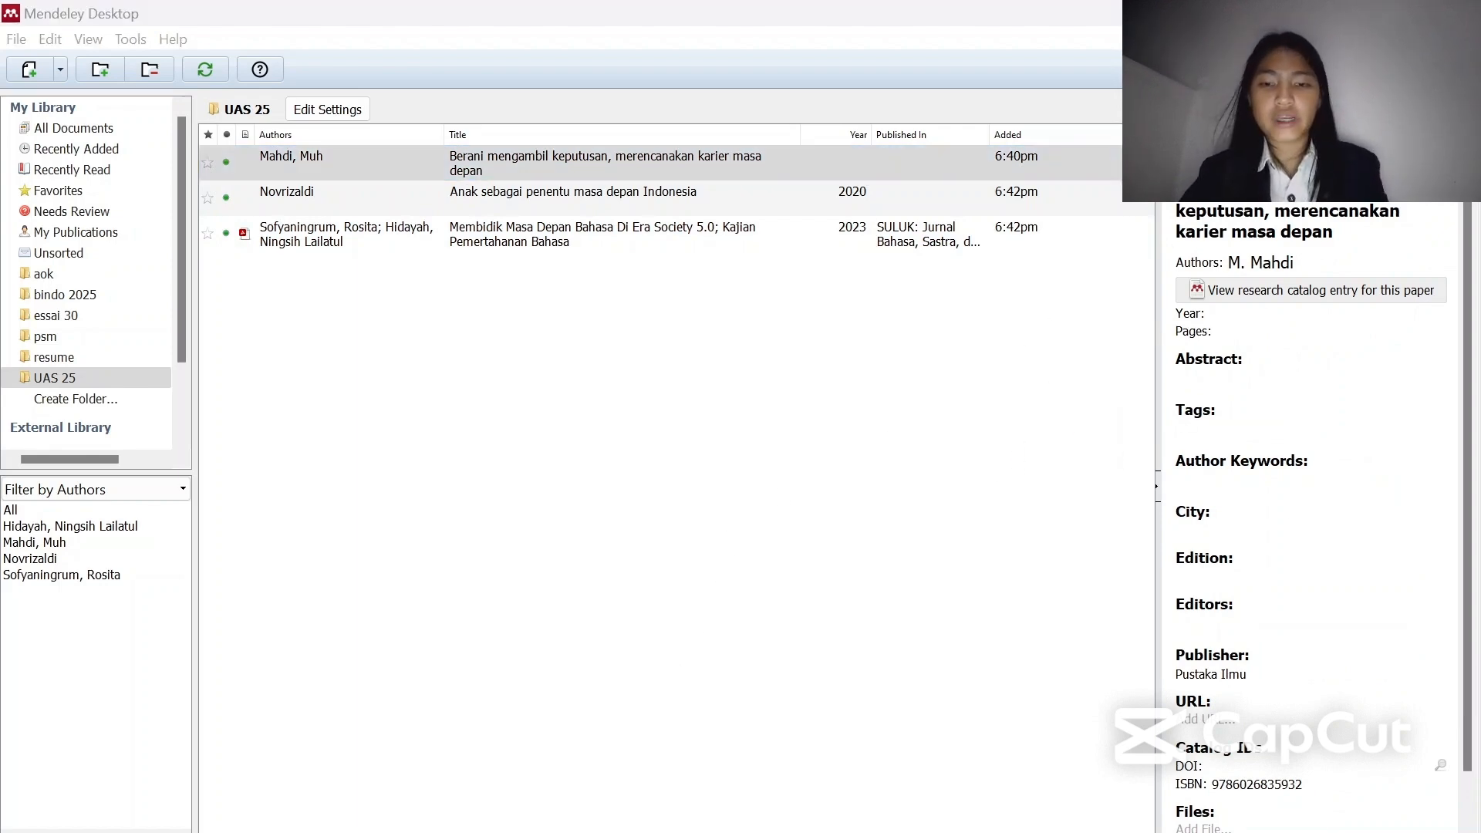
key("alt+Tab")
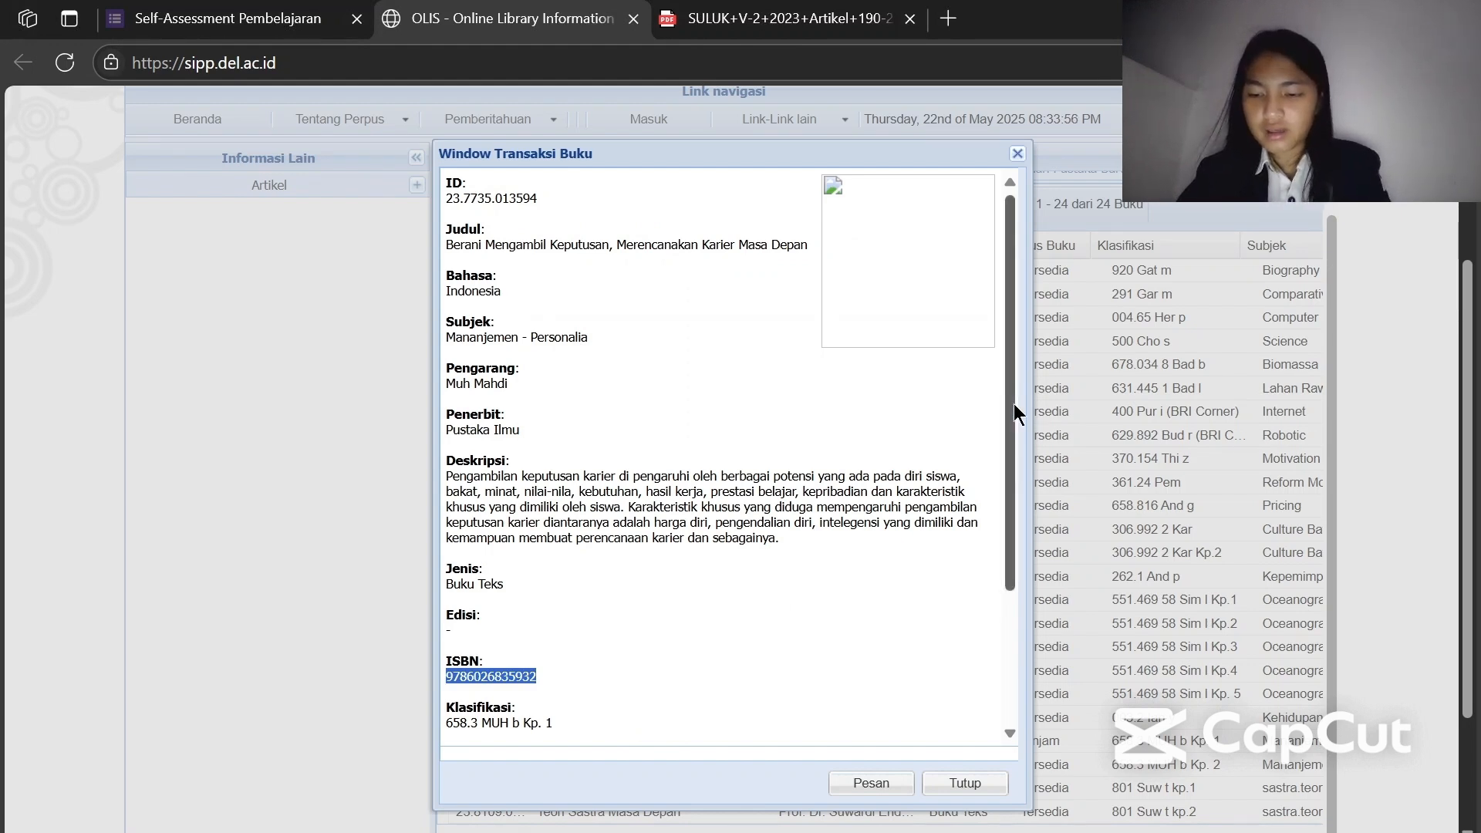
left_click_drag(1013, 404, 1031, 566)
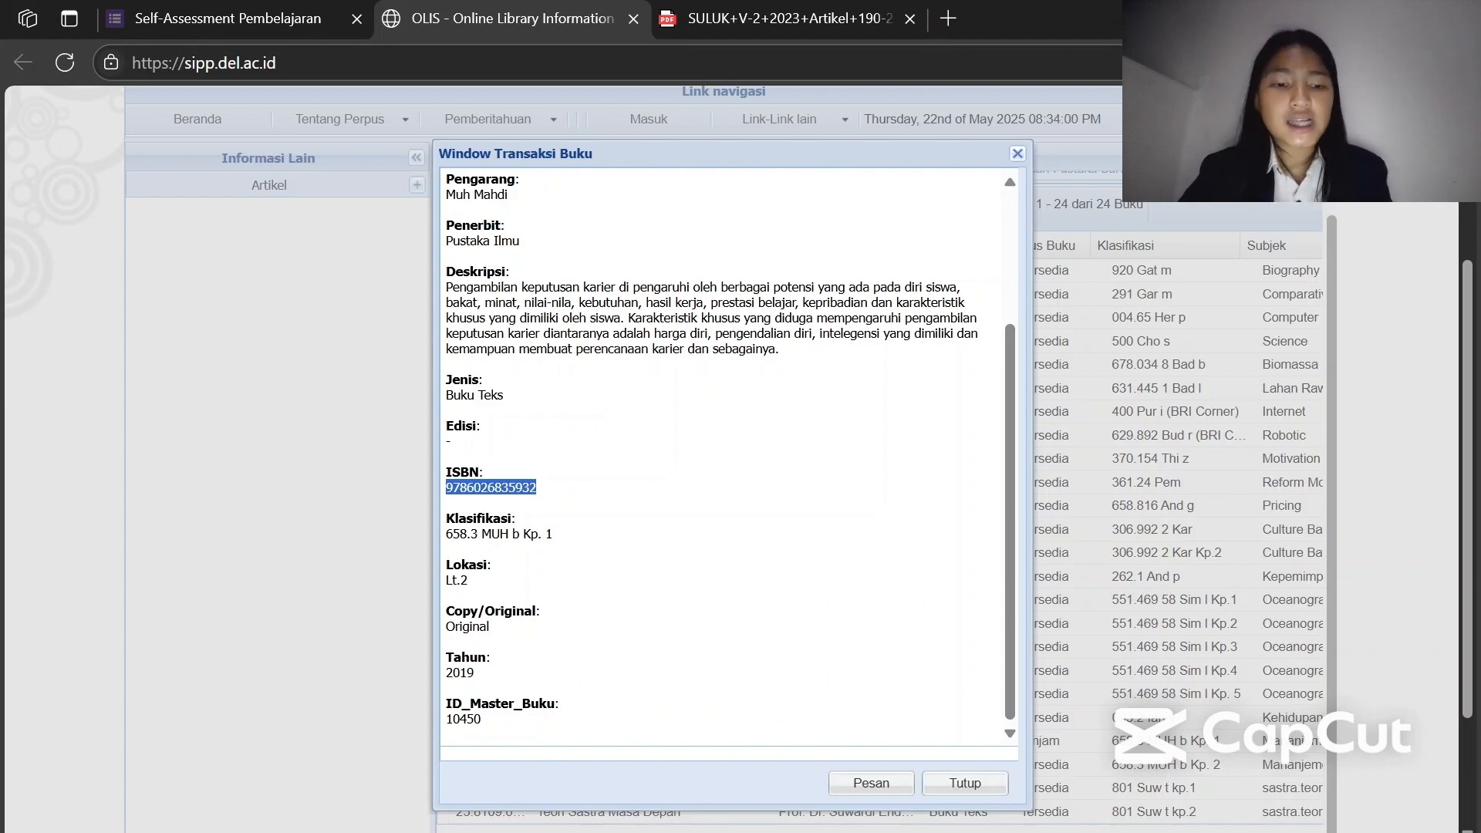
key("alt+Tab")
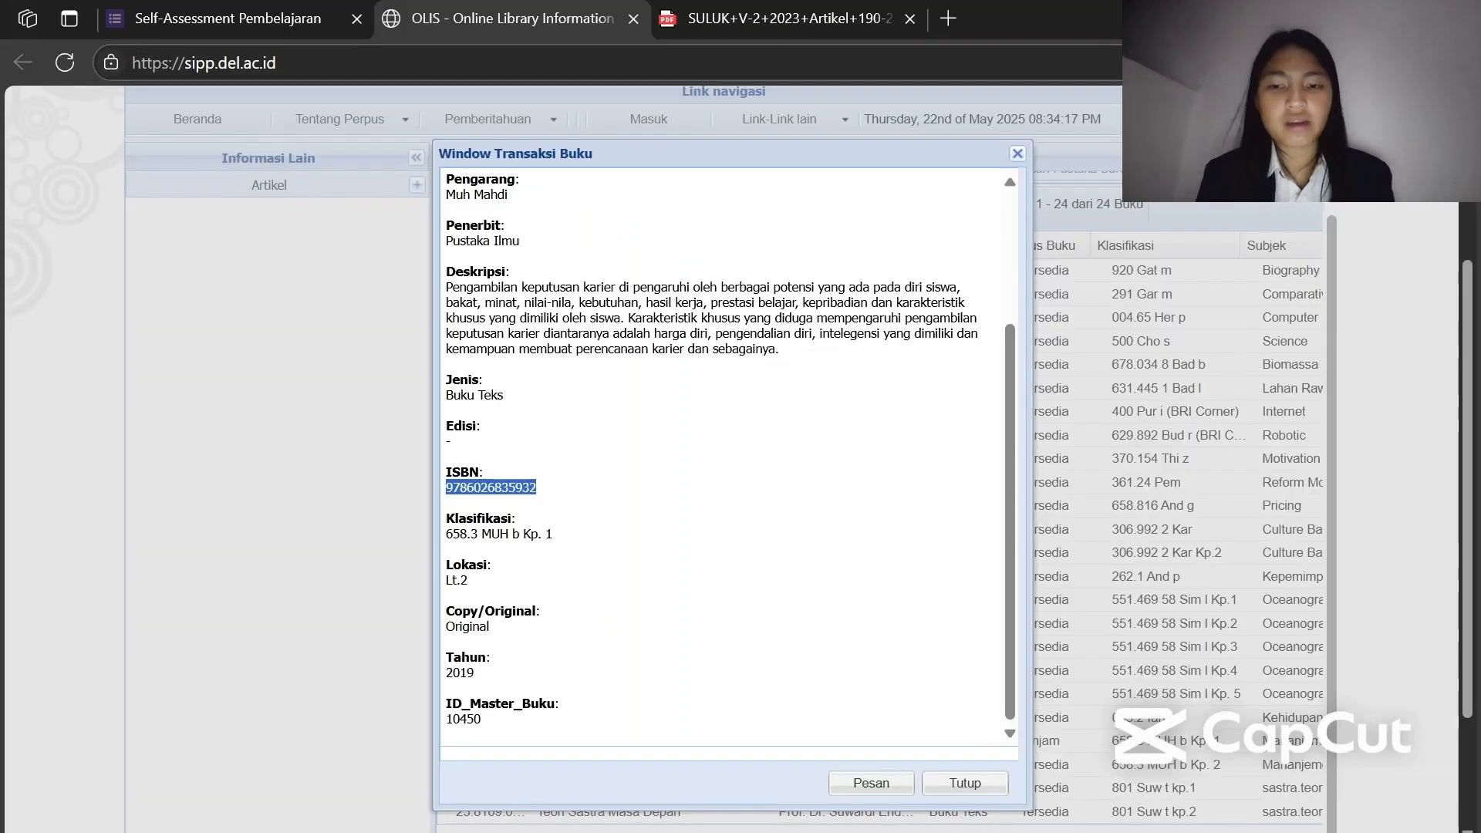
left_click(1056, 694)
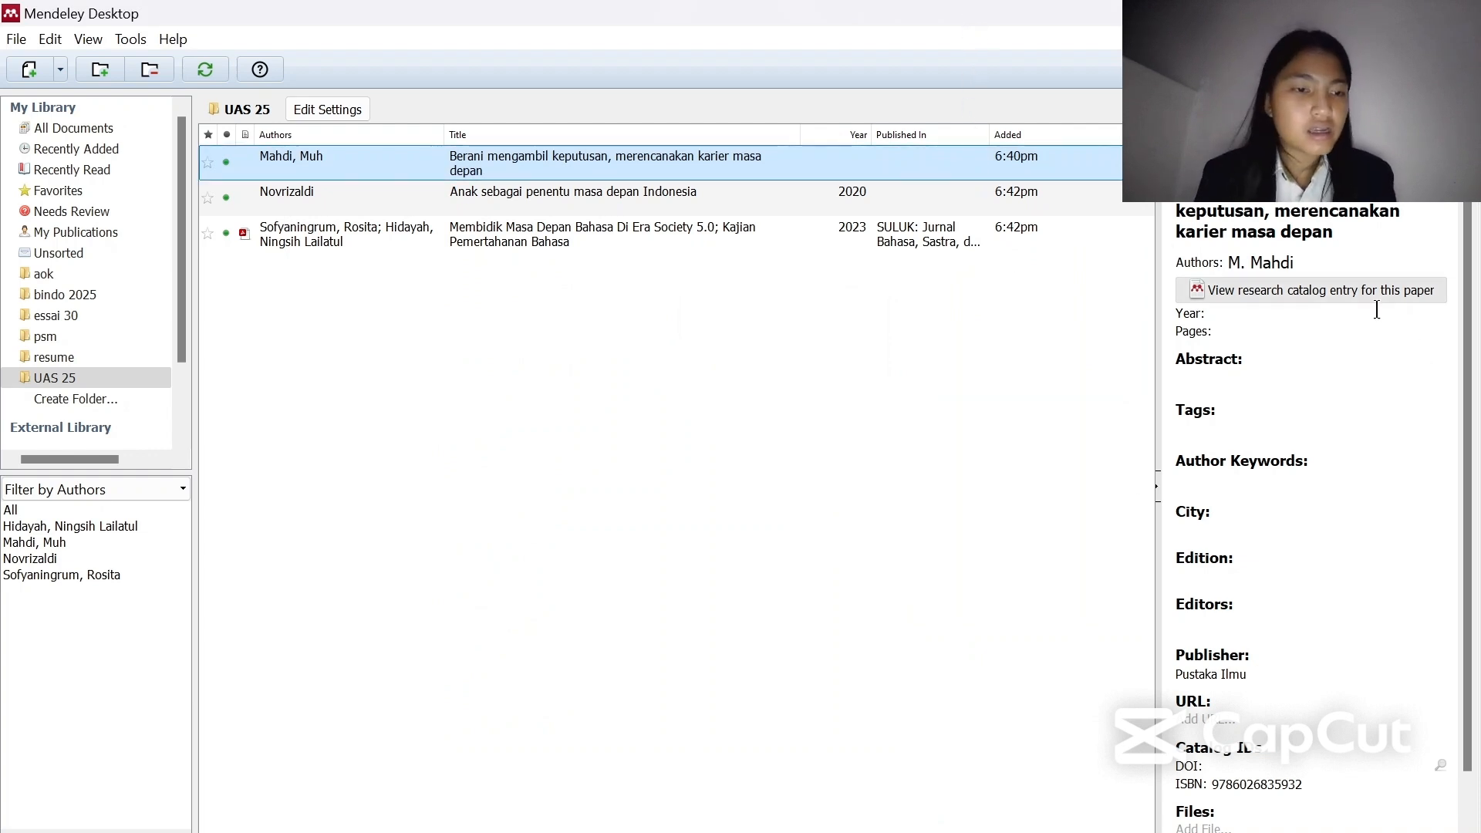
scroll(1465, 354, "down", 2)
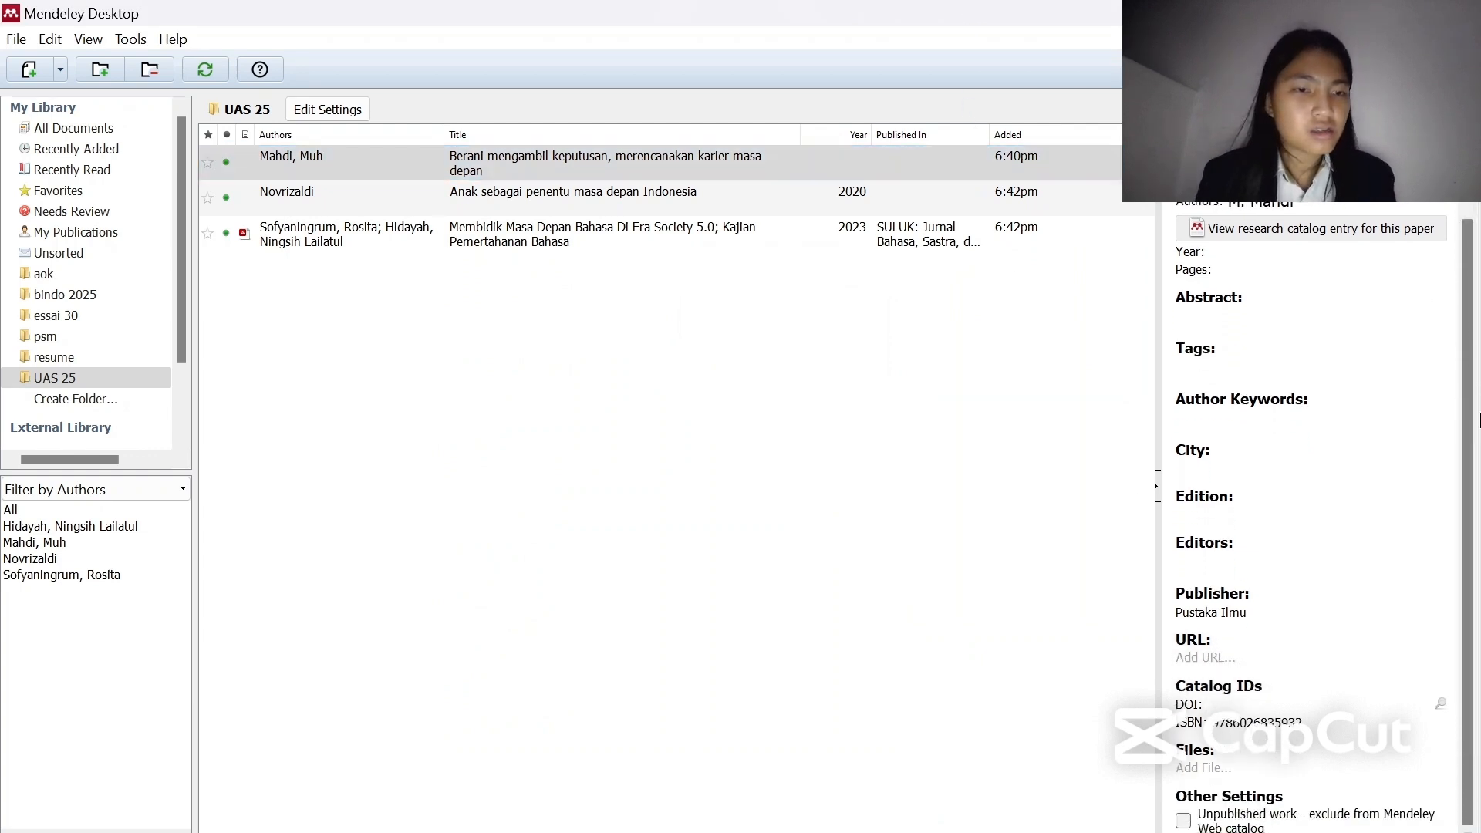
scroll(1470, 351, "up", 2)
left_click(1295, 317)
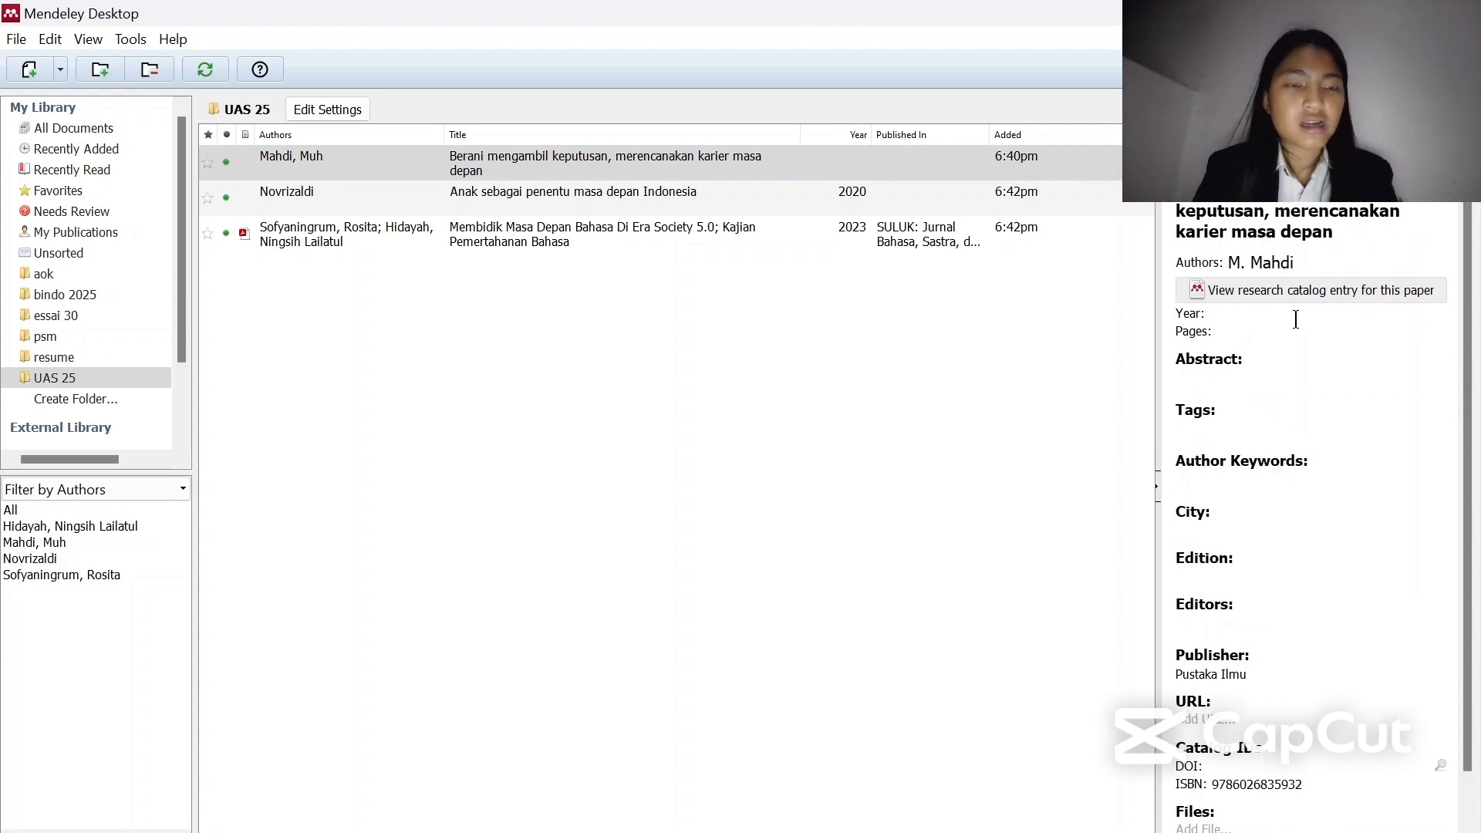
type("2019")
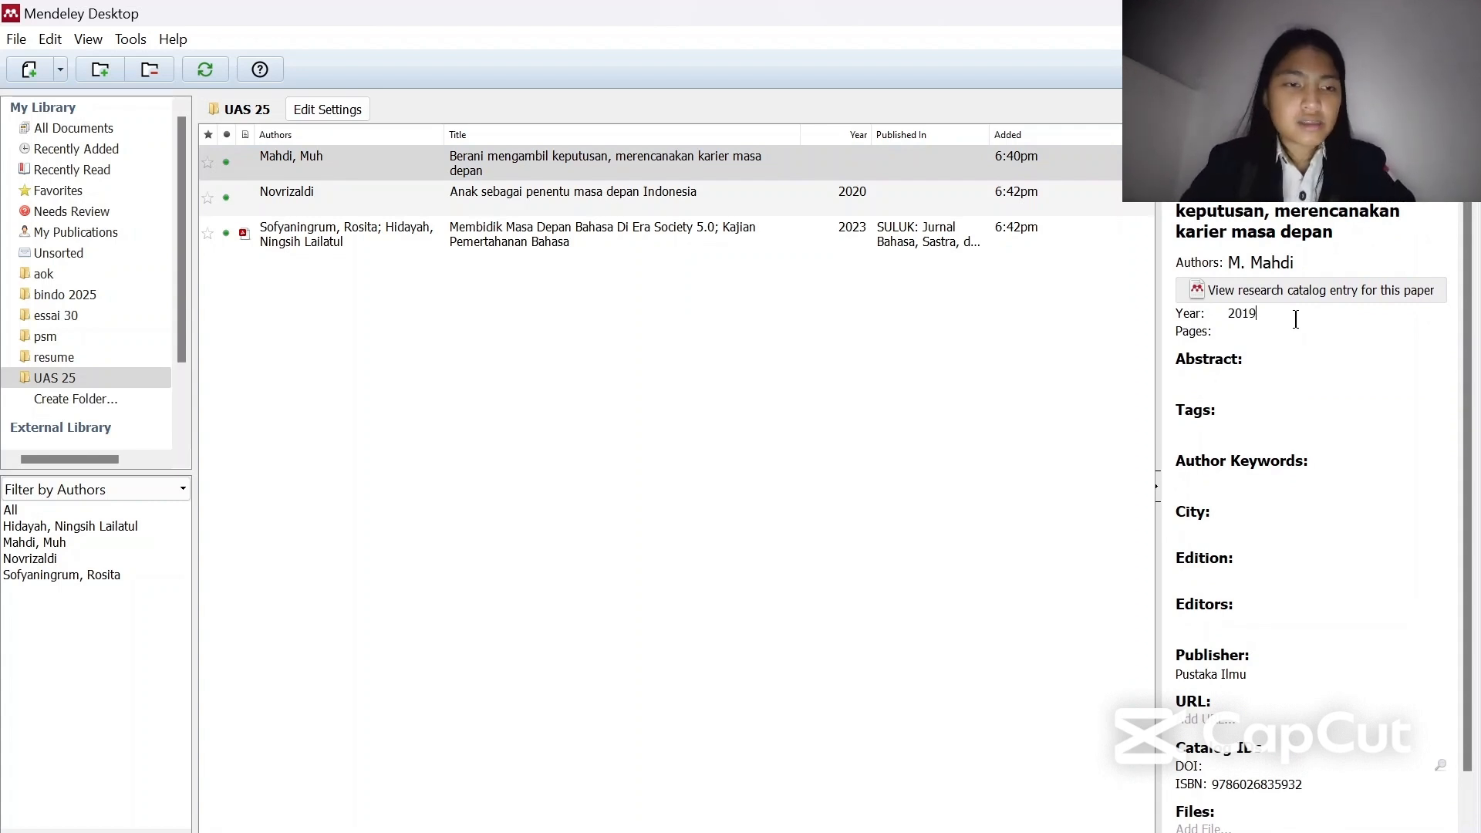
left_click(1024, 344)
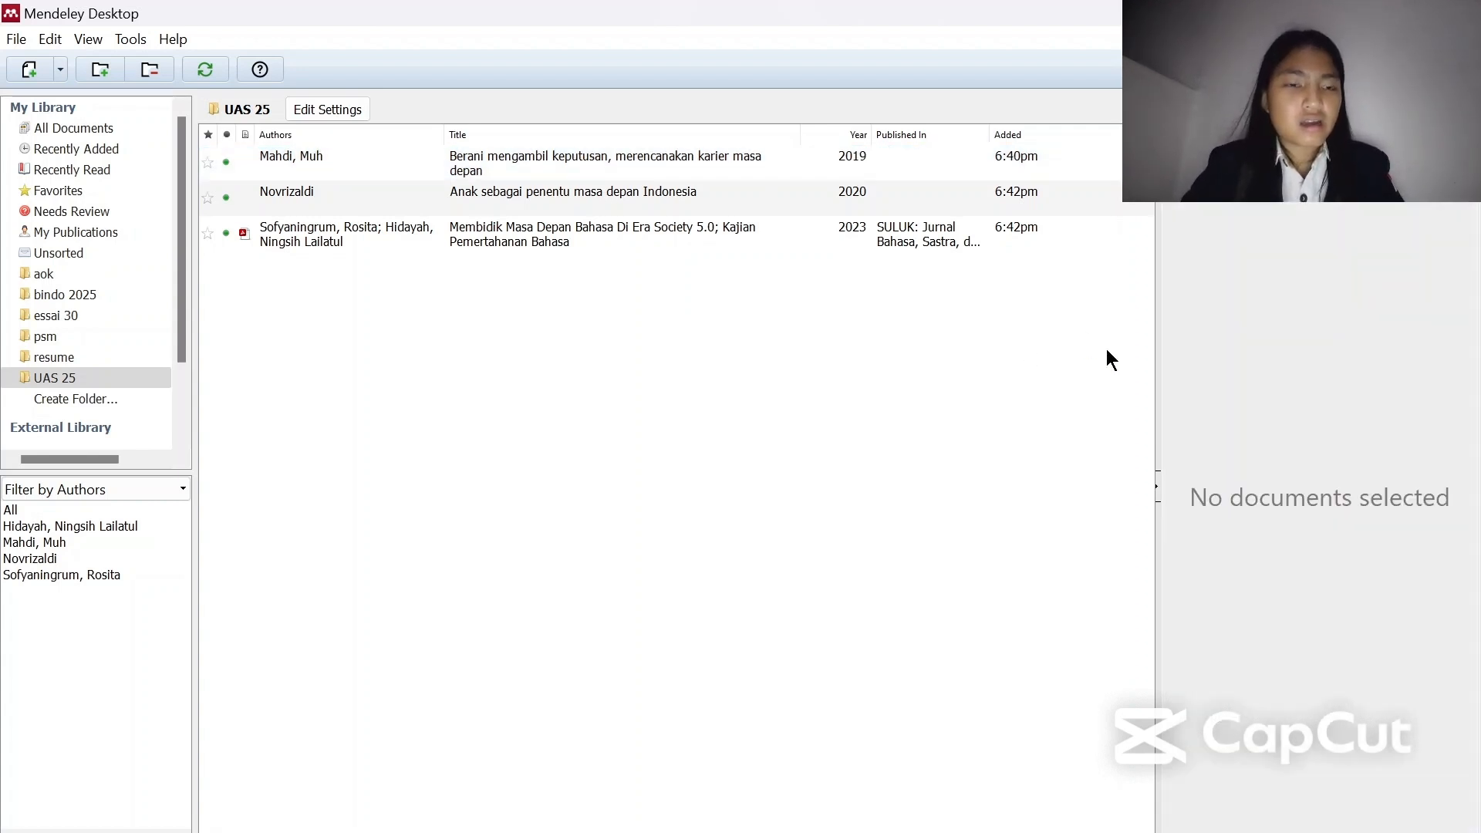
left_click(964, 157)
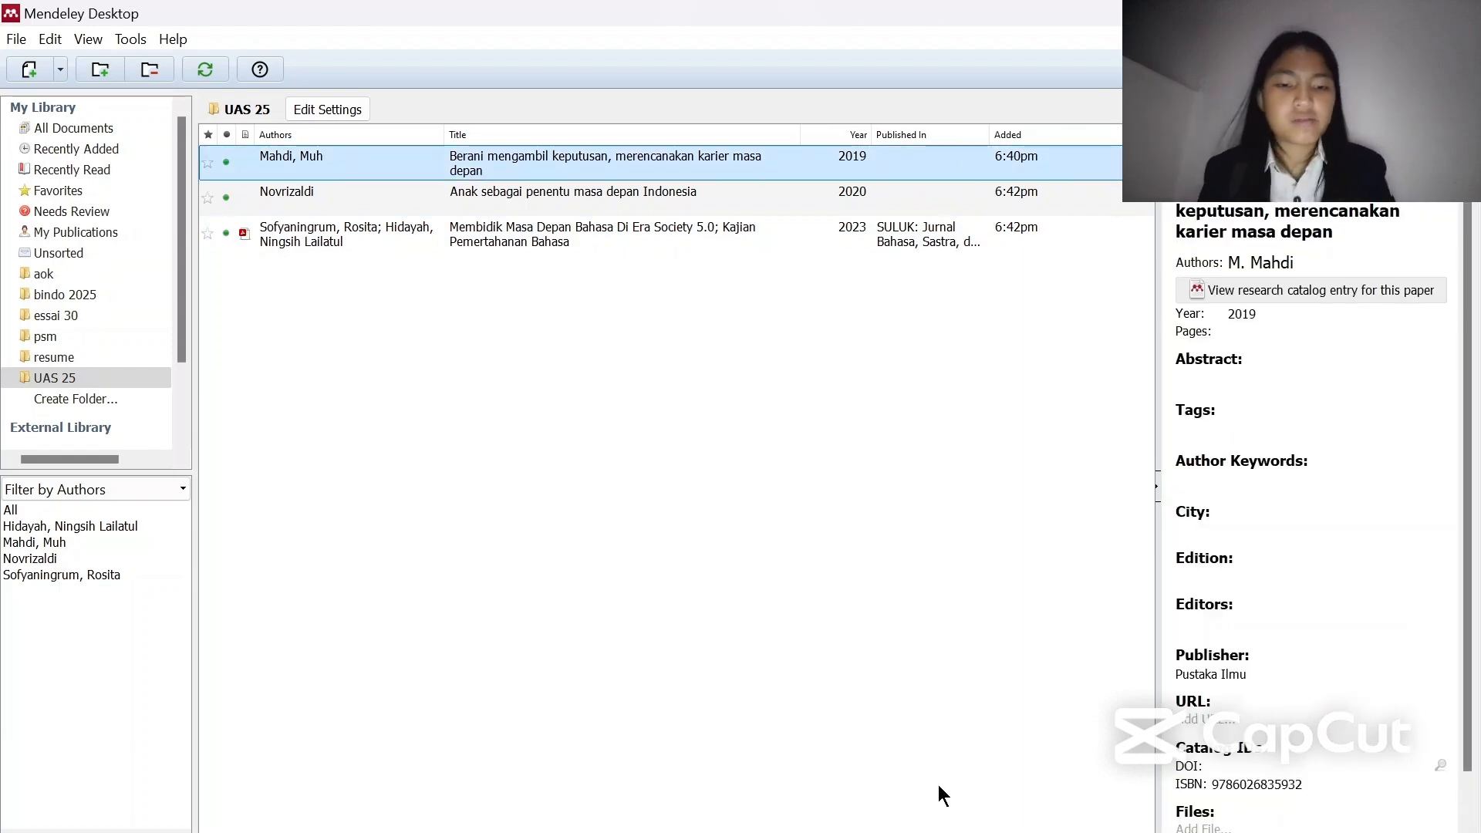
Switch to the Word document to check the book's bibliography entry and return to Mendeley
key("alt+Tab")
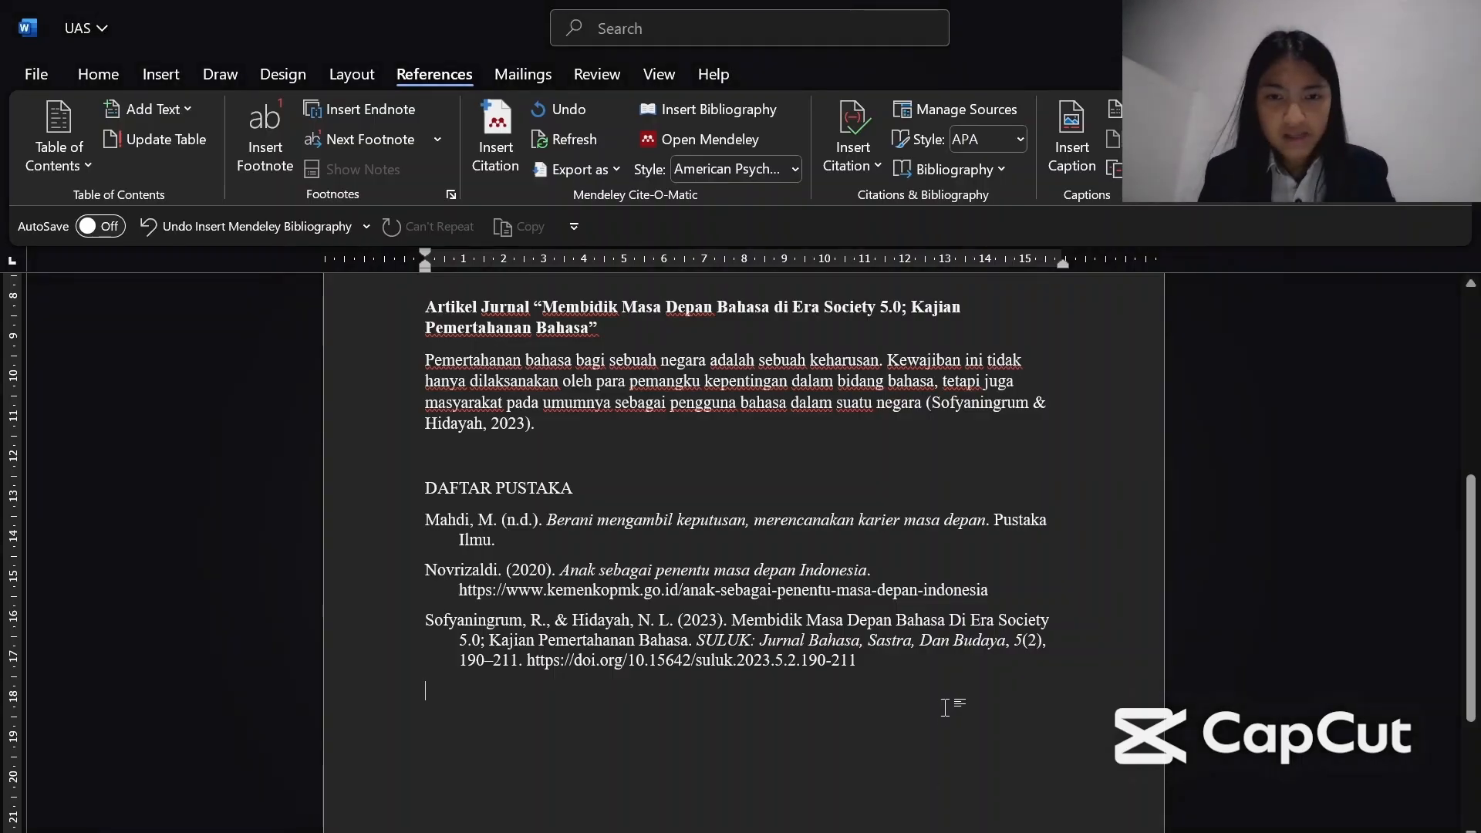
left_click(1095, 694)
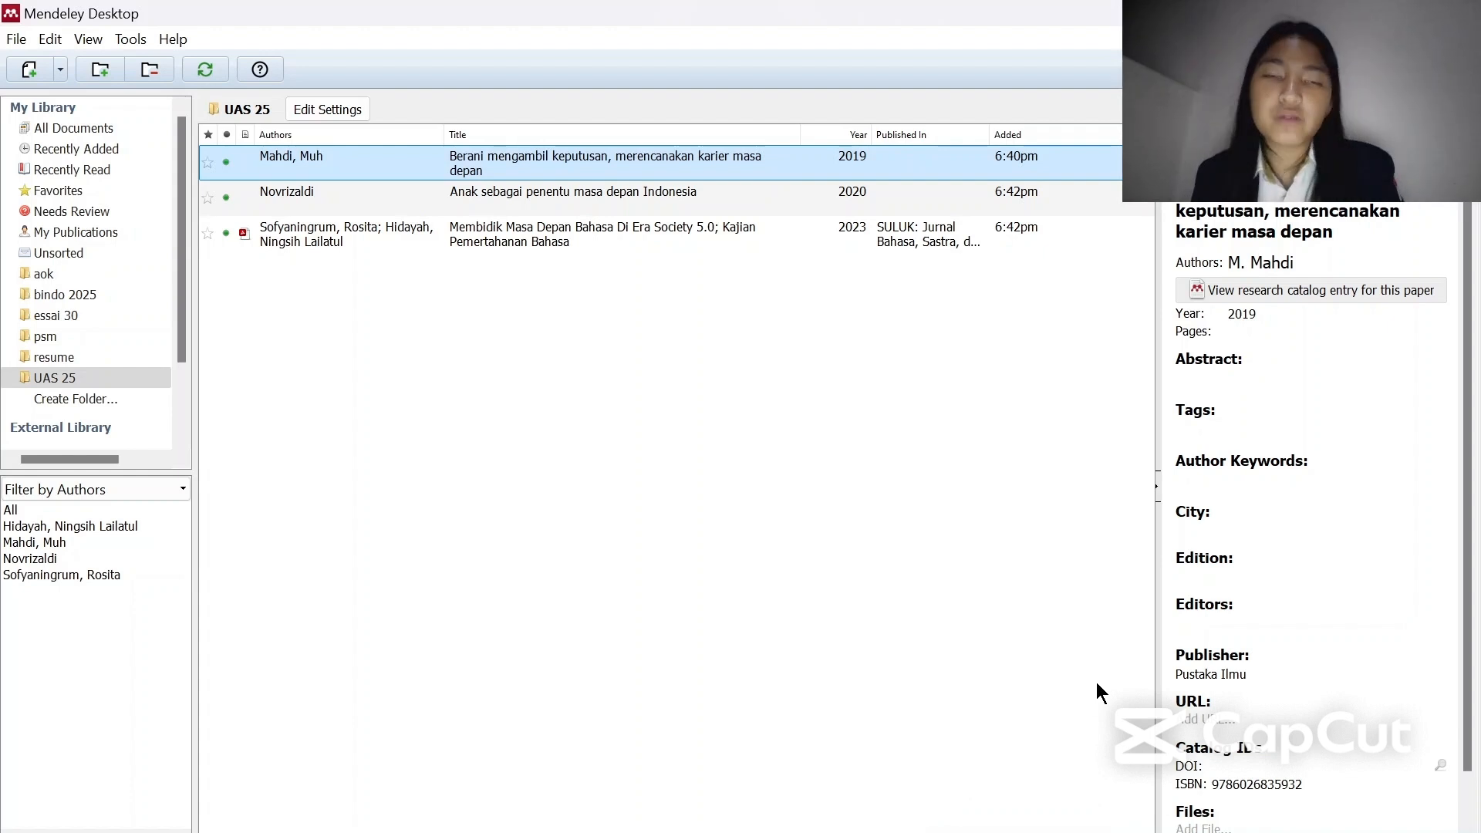